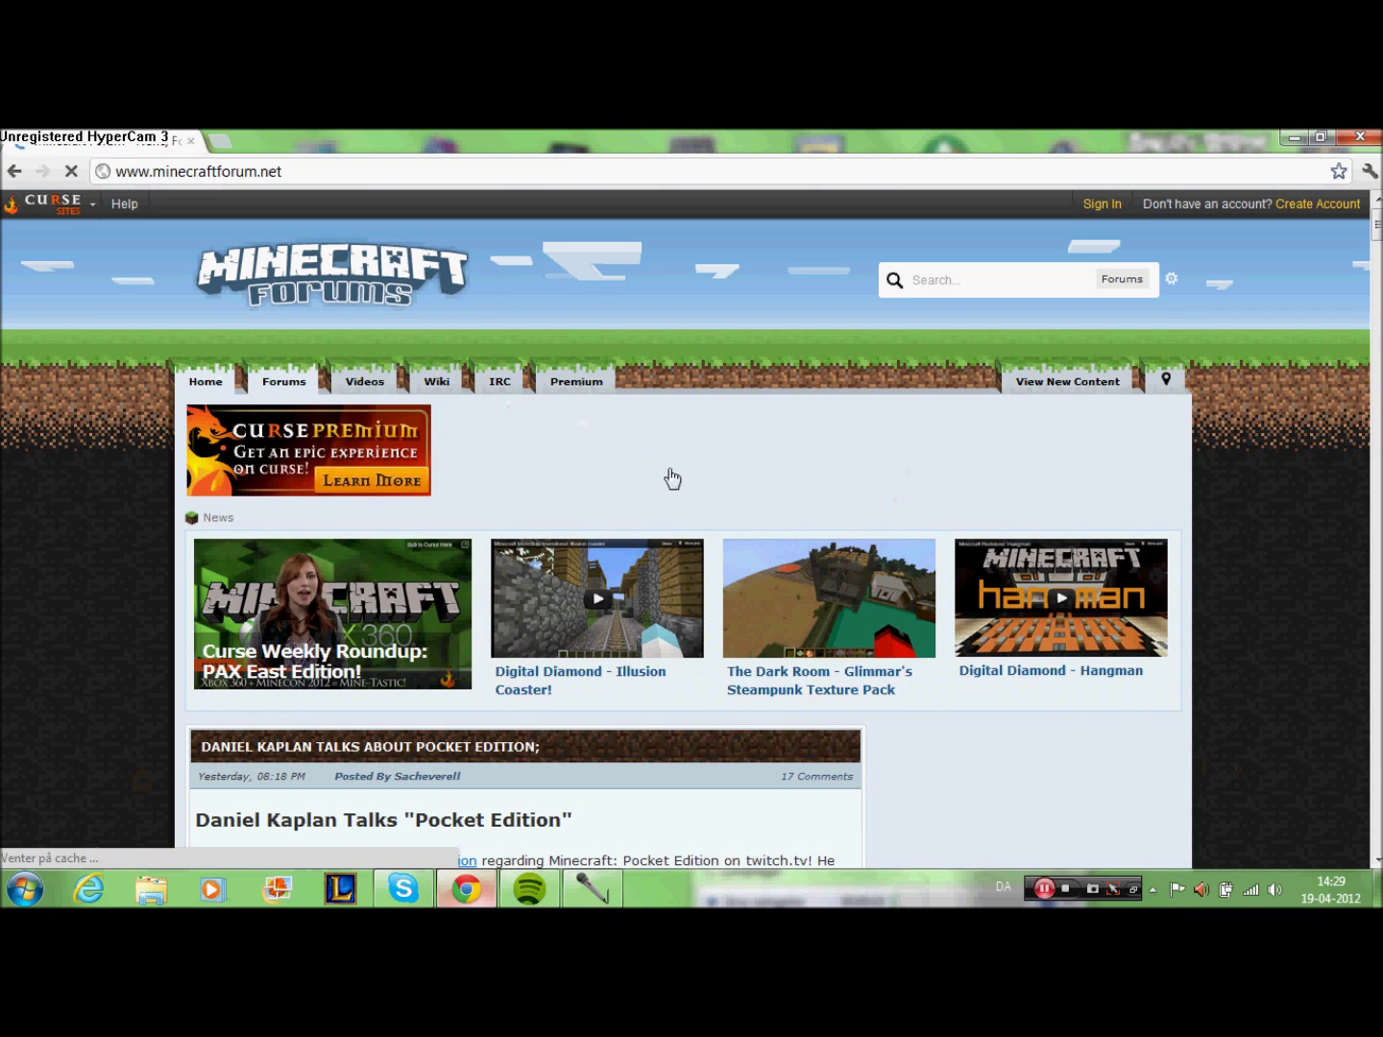
- Go to the Minecraft Forum index and scroll down to the Mapping and Modding section
left_click(284, 392)
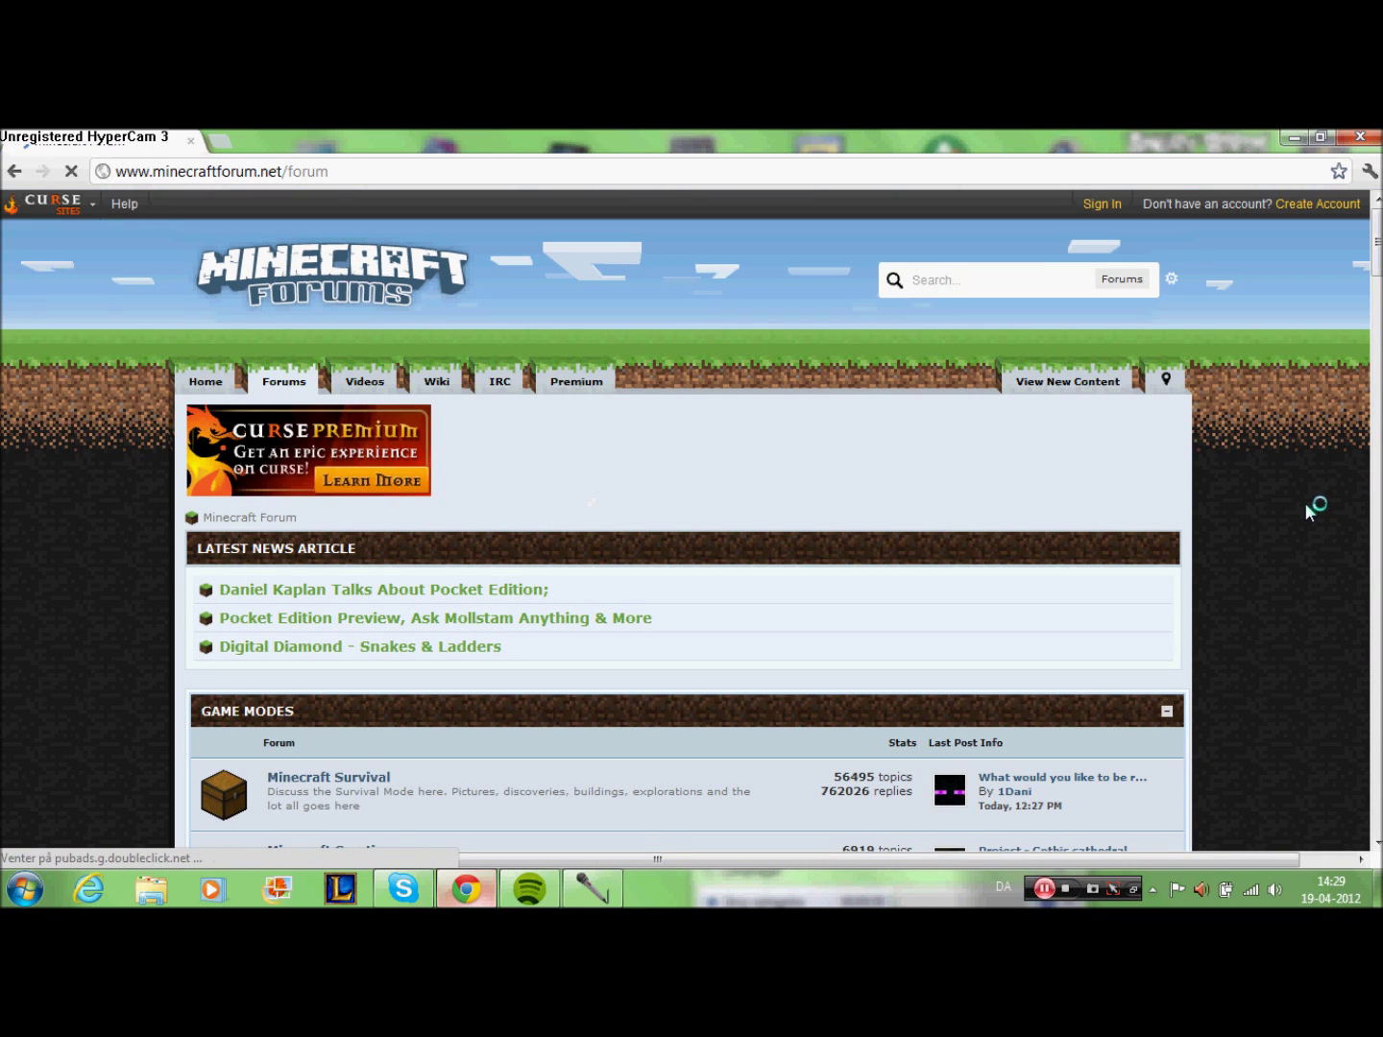
scroll(1304, 502, "down", 9)
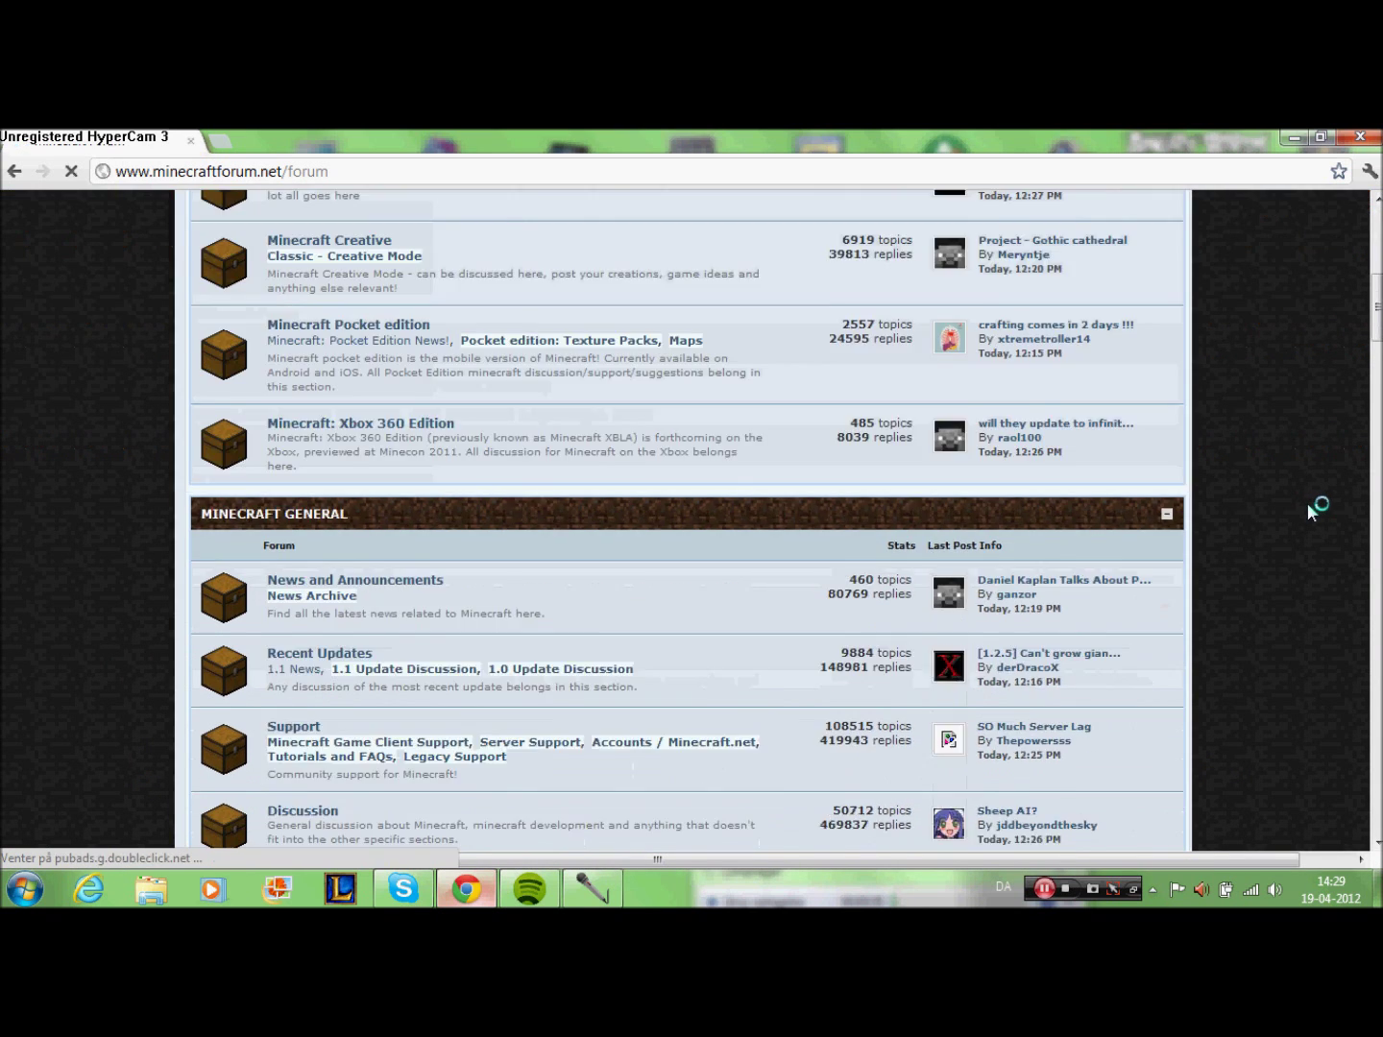
scroll(1307, 503, "down", 11)
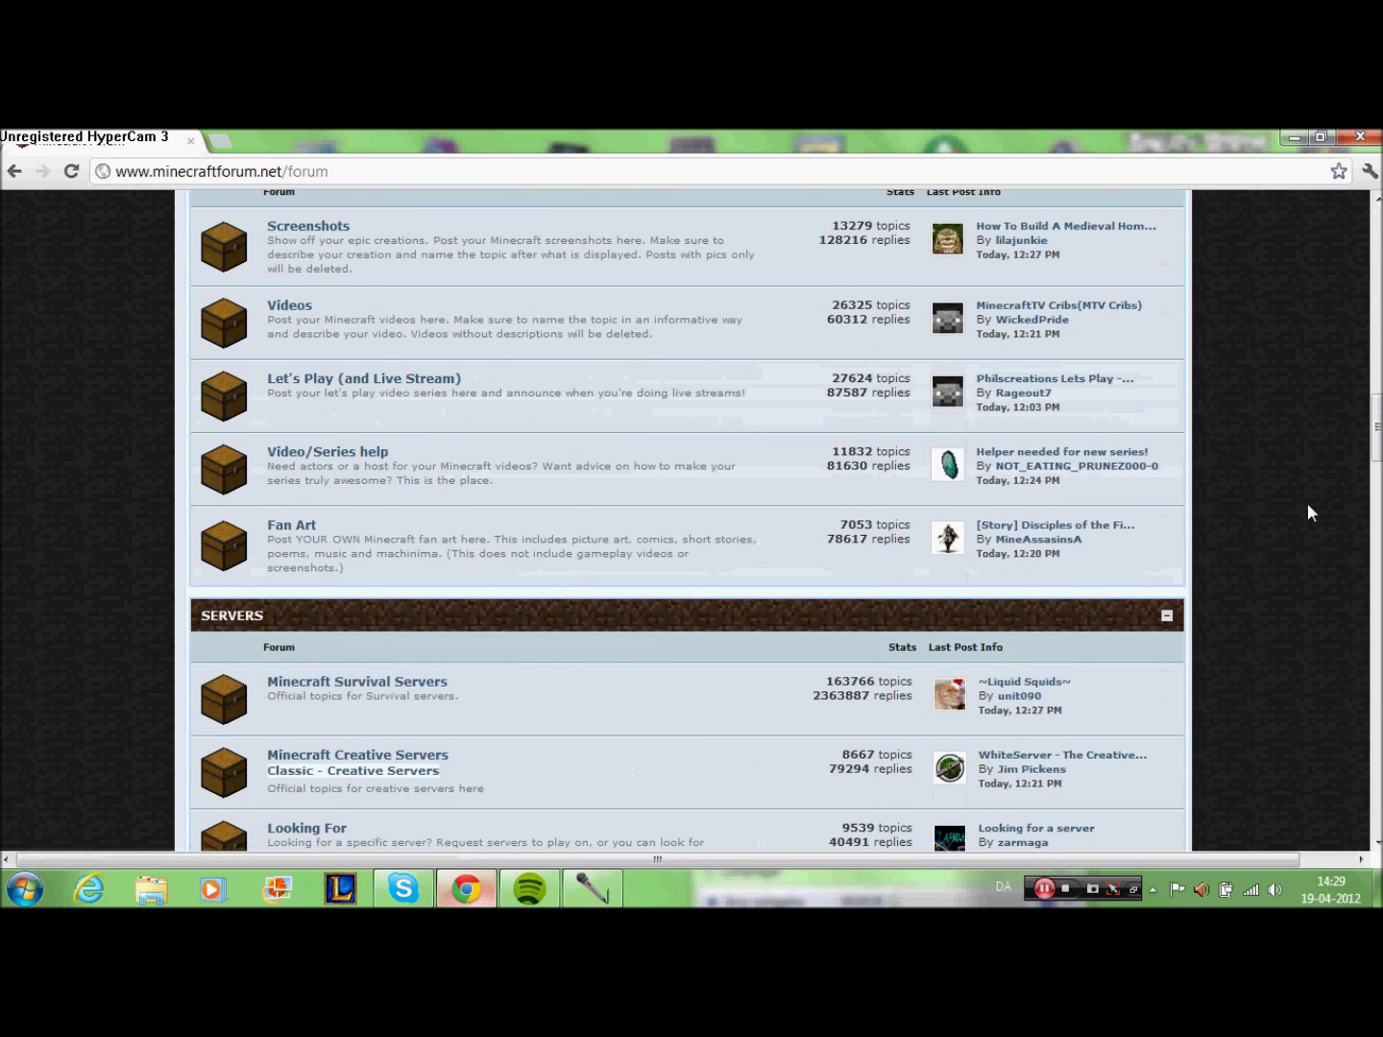
scroll(1306, 503, "down", 2)
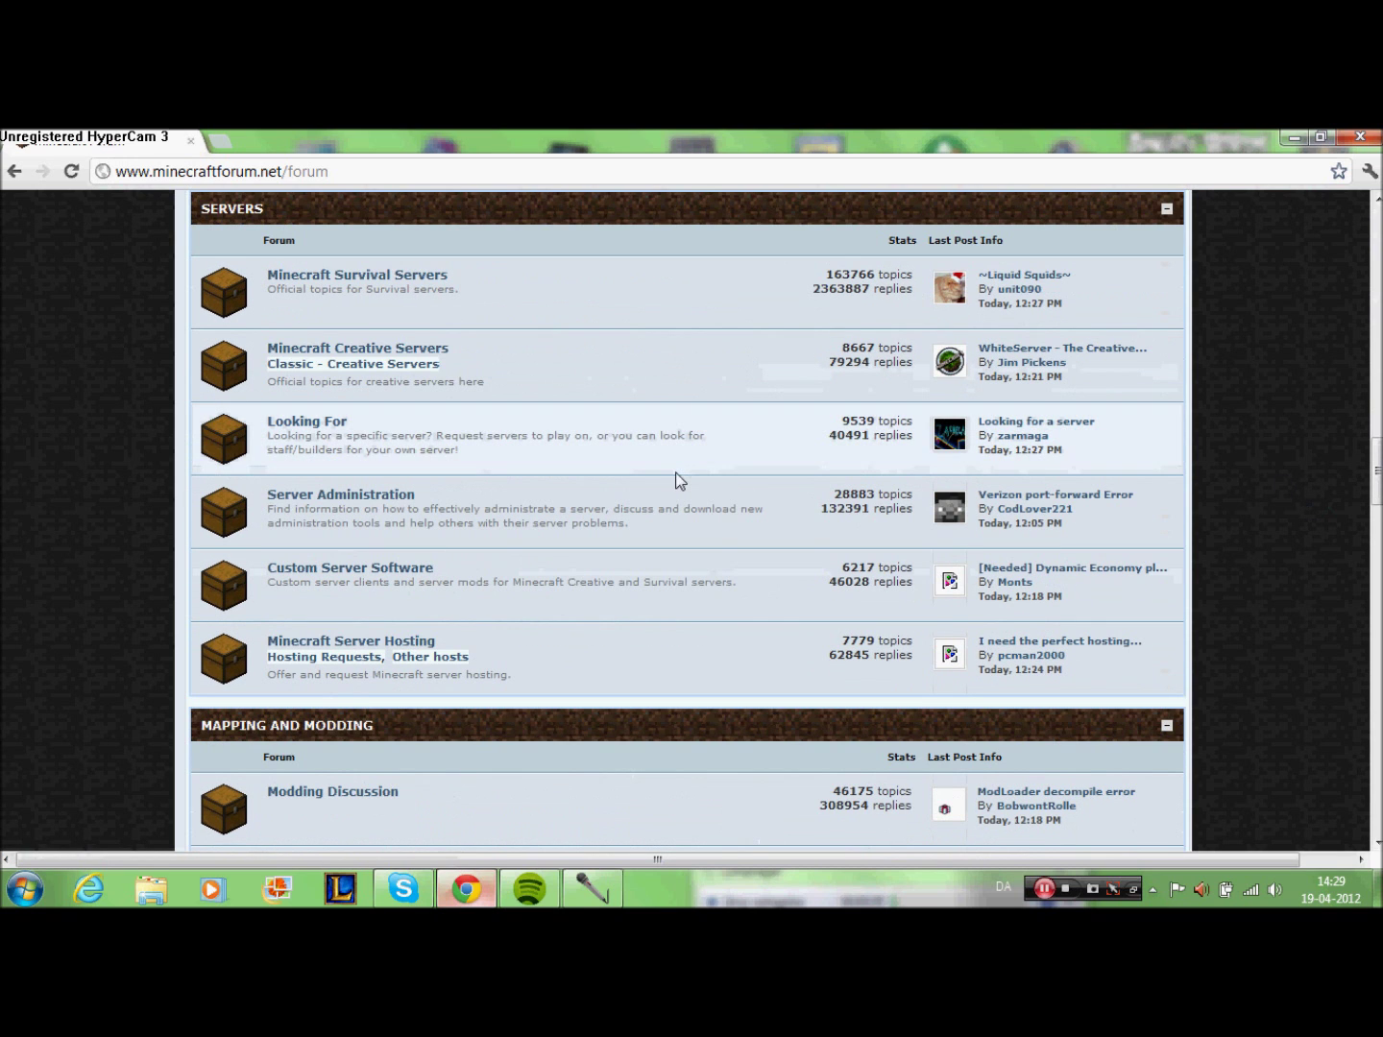
scroll(679, 478, "down", 3)
scroll(687, 479, "down", 2)
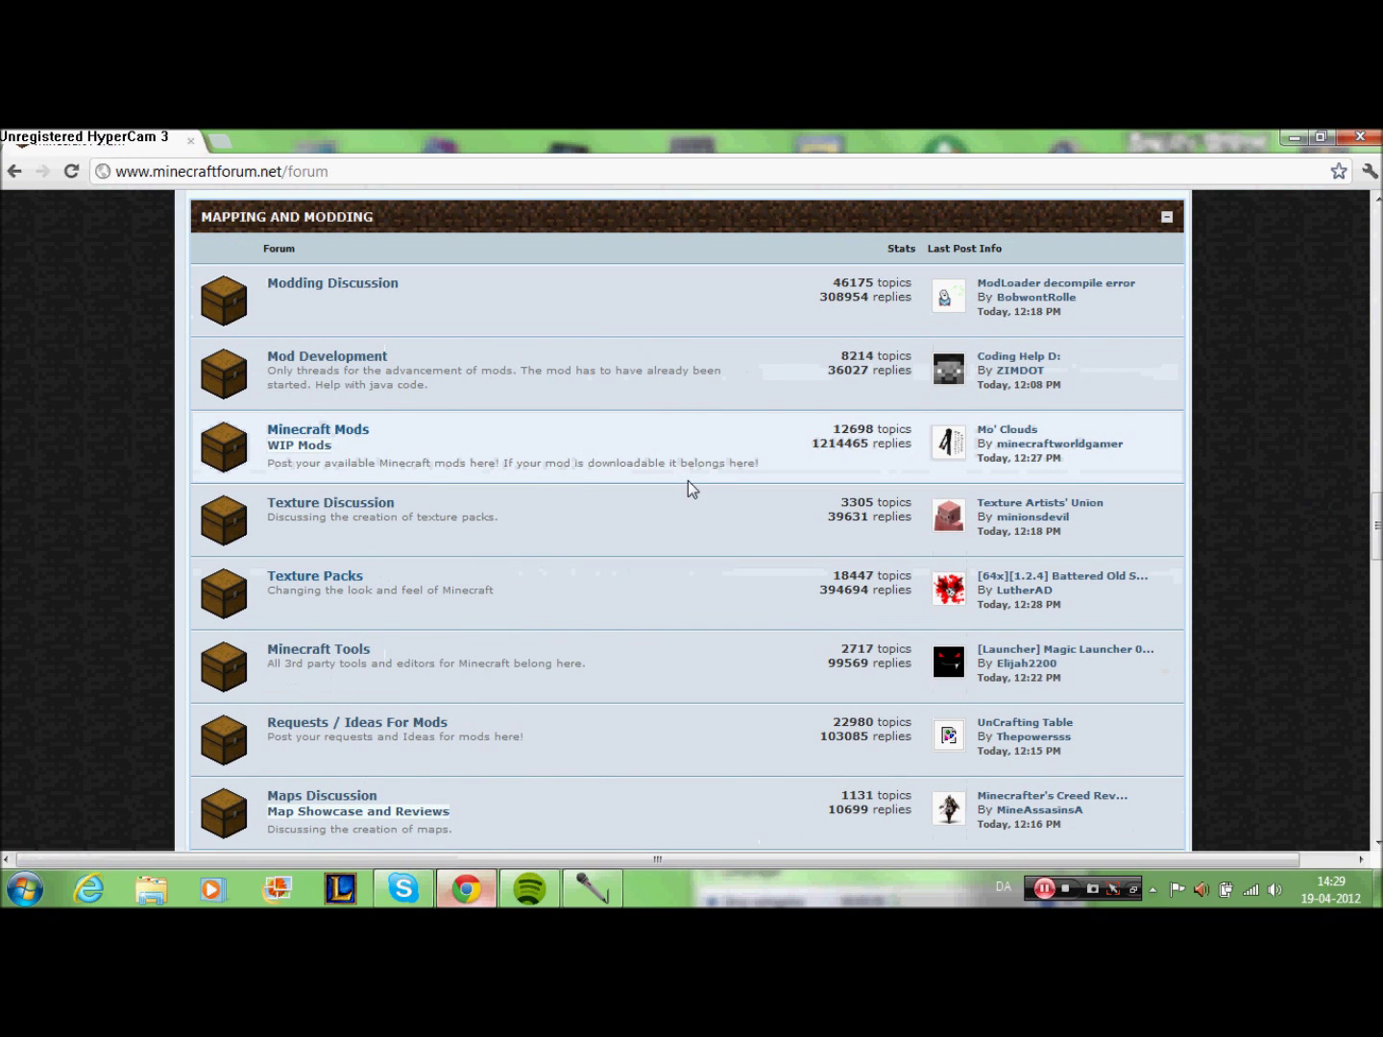
- Browse the Texture Packs board, then return to the SuperMarioCraft topic on page 8
left_click(358, 579)
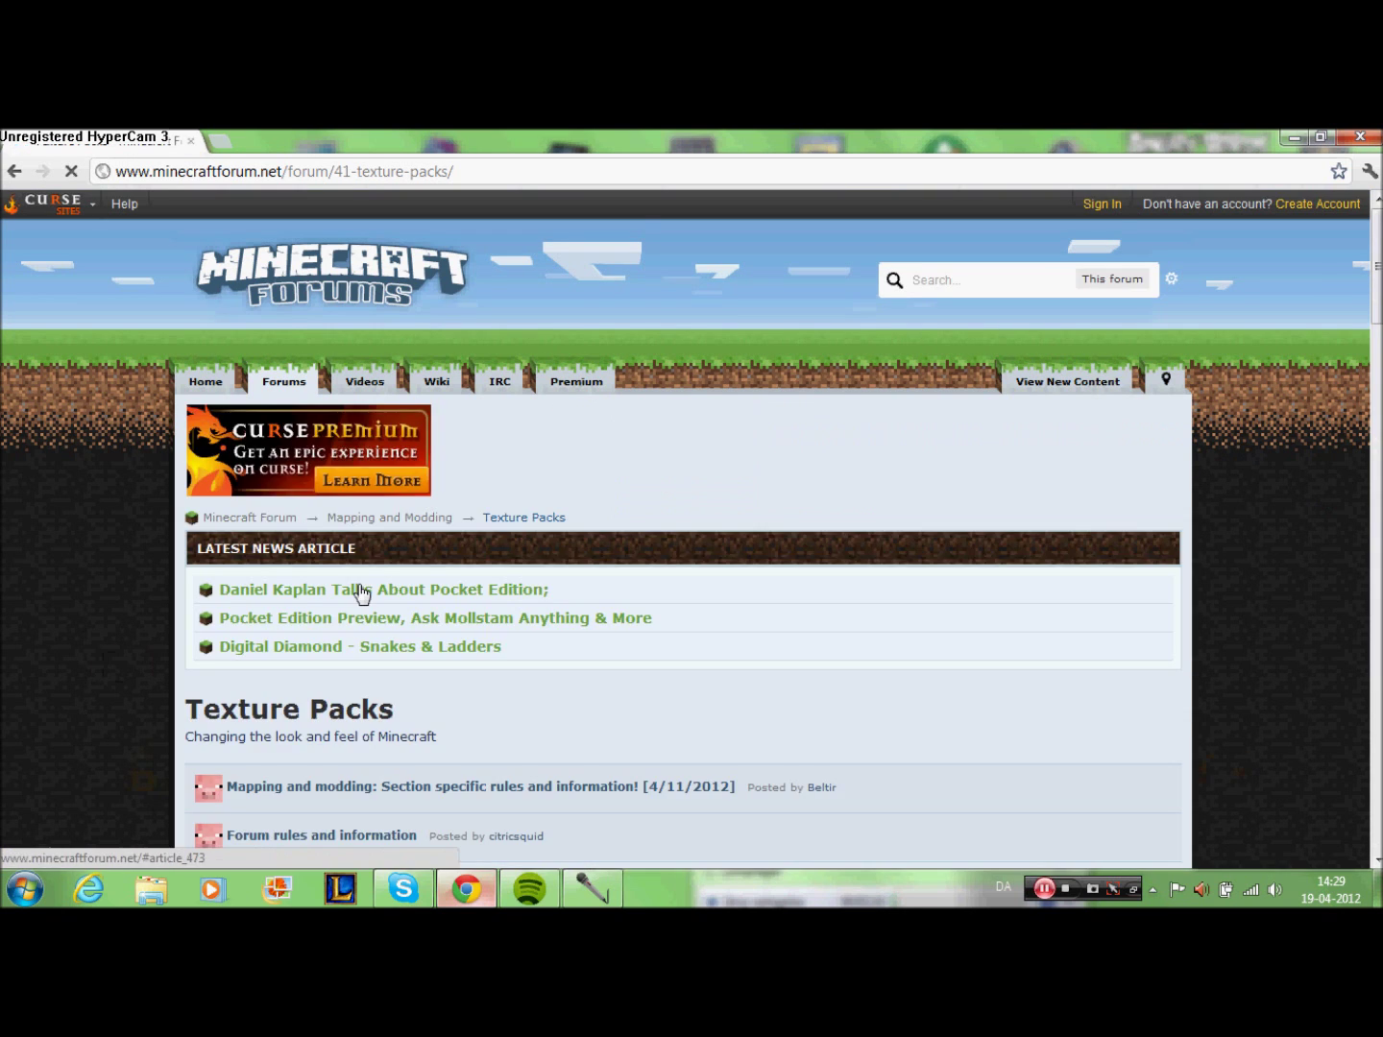
scroll(361, 590, "down", 6)
scroll(360, 589, "down", 3)
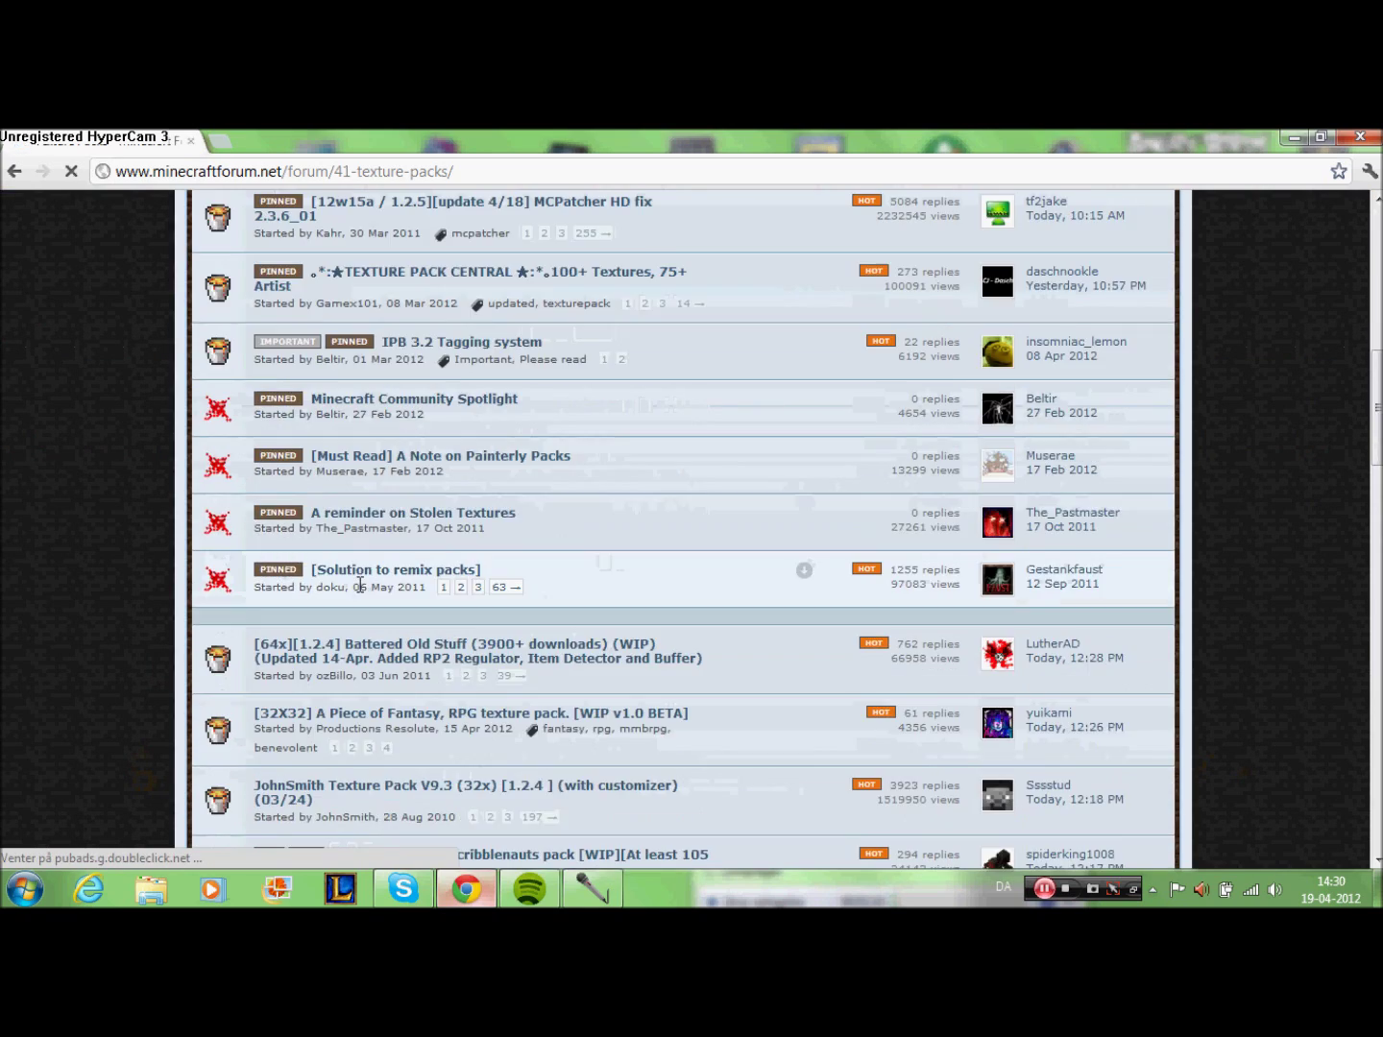
key("alt+Left")
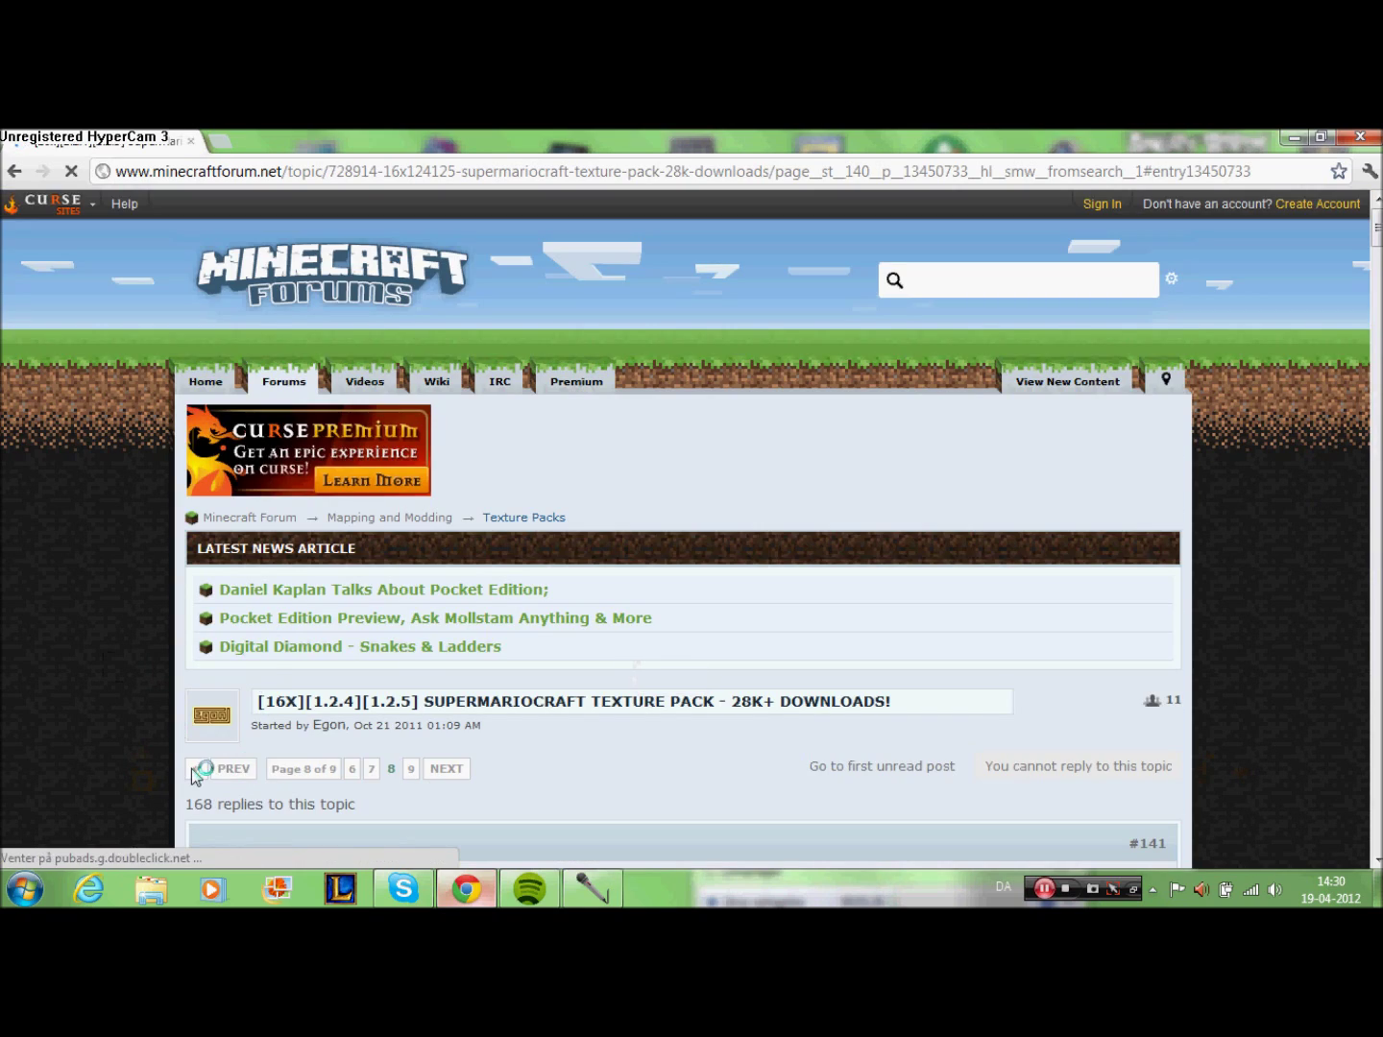
- From page 1 of the topic, download smwpack (2).zip via post #1's Direct Download link
left_click(196, 768)
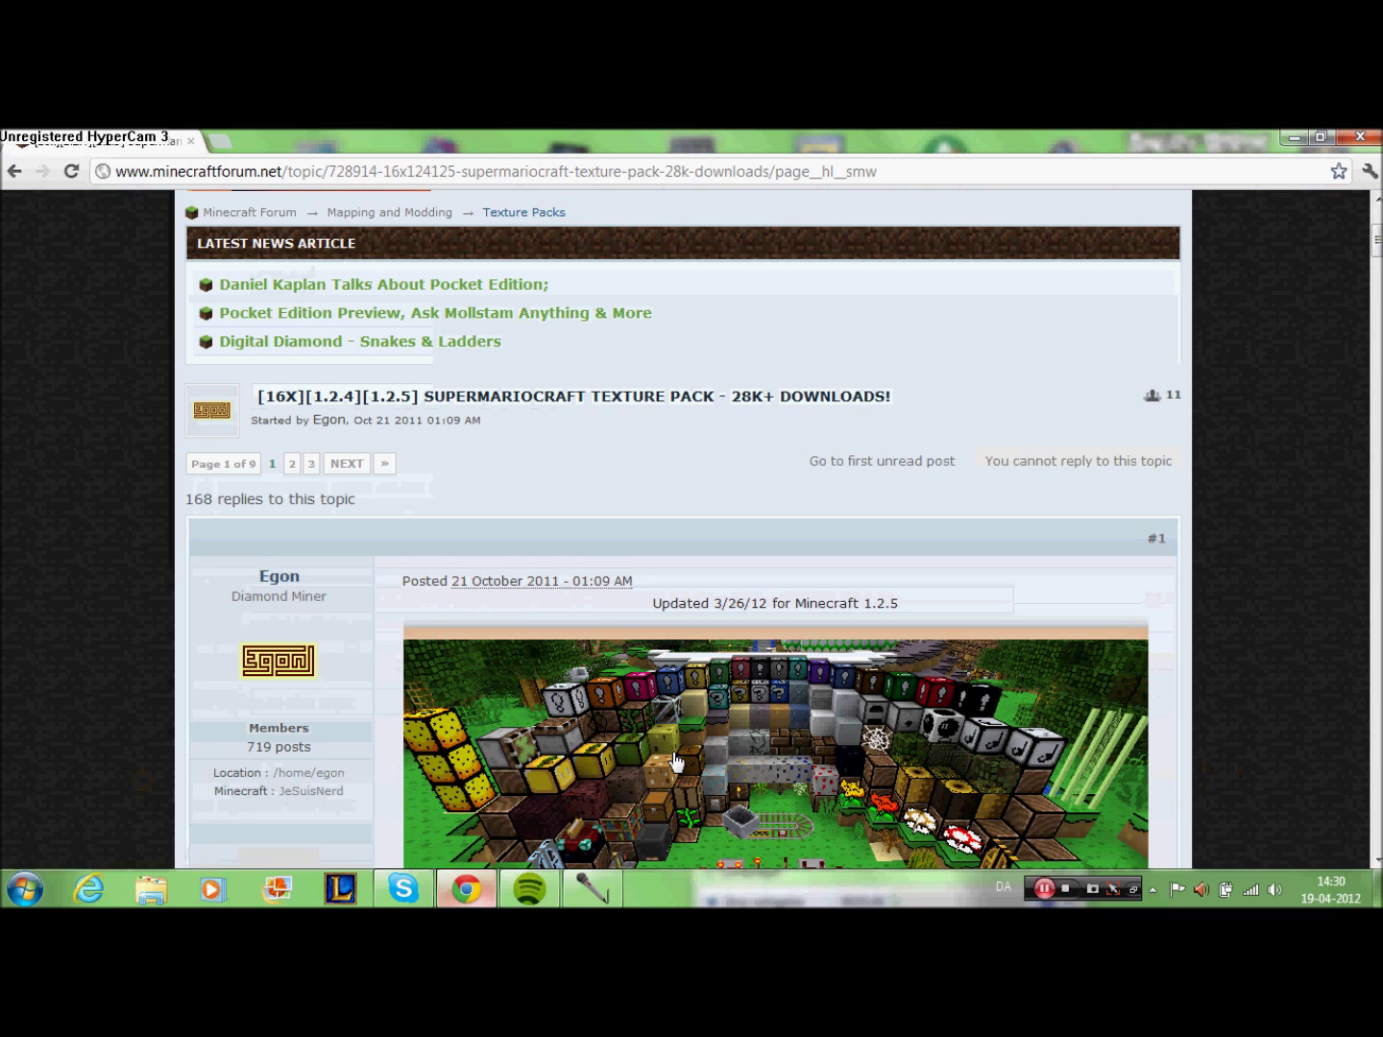
scroll(675, 760, "down", 8)
scroll(675, 761, "down", 15)
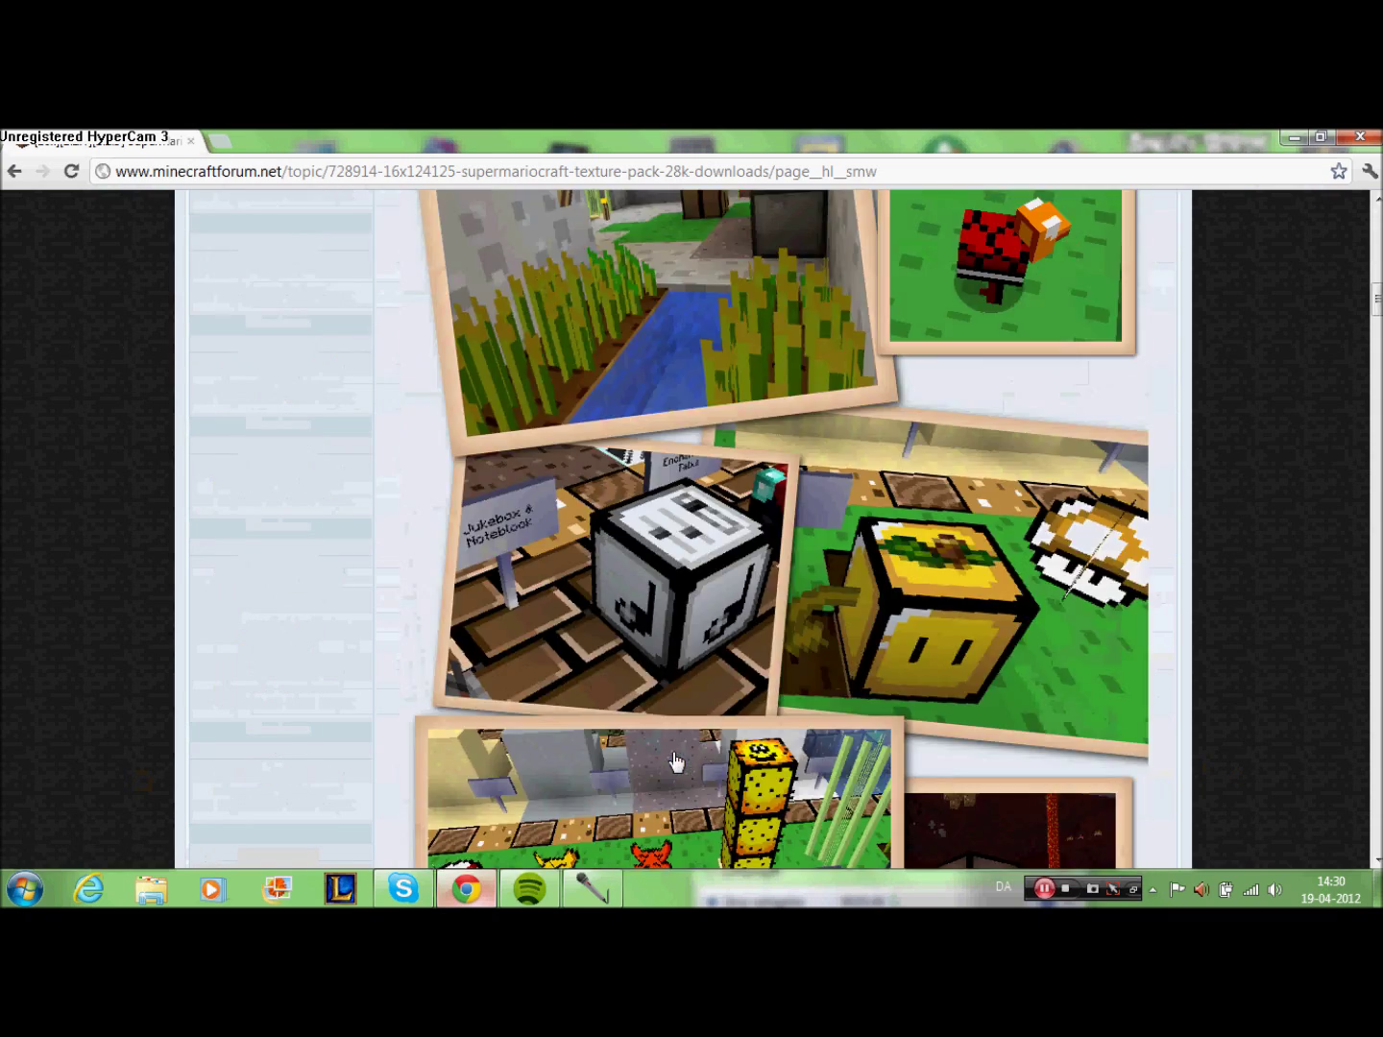
scroll(671, 752, "down", 4)
scroll(672, 752, "up", 2)
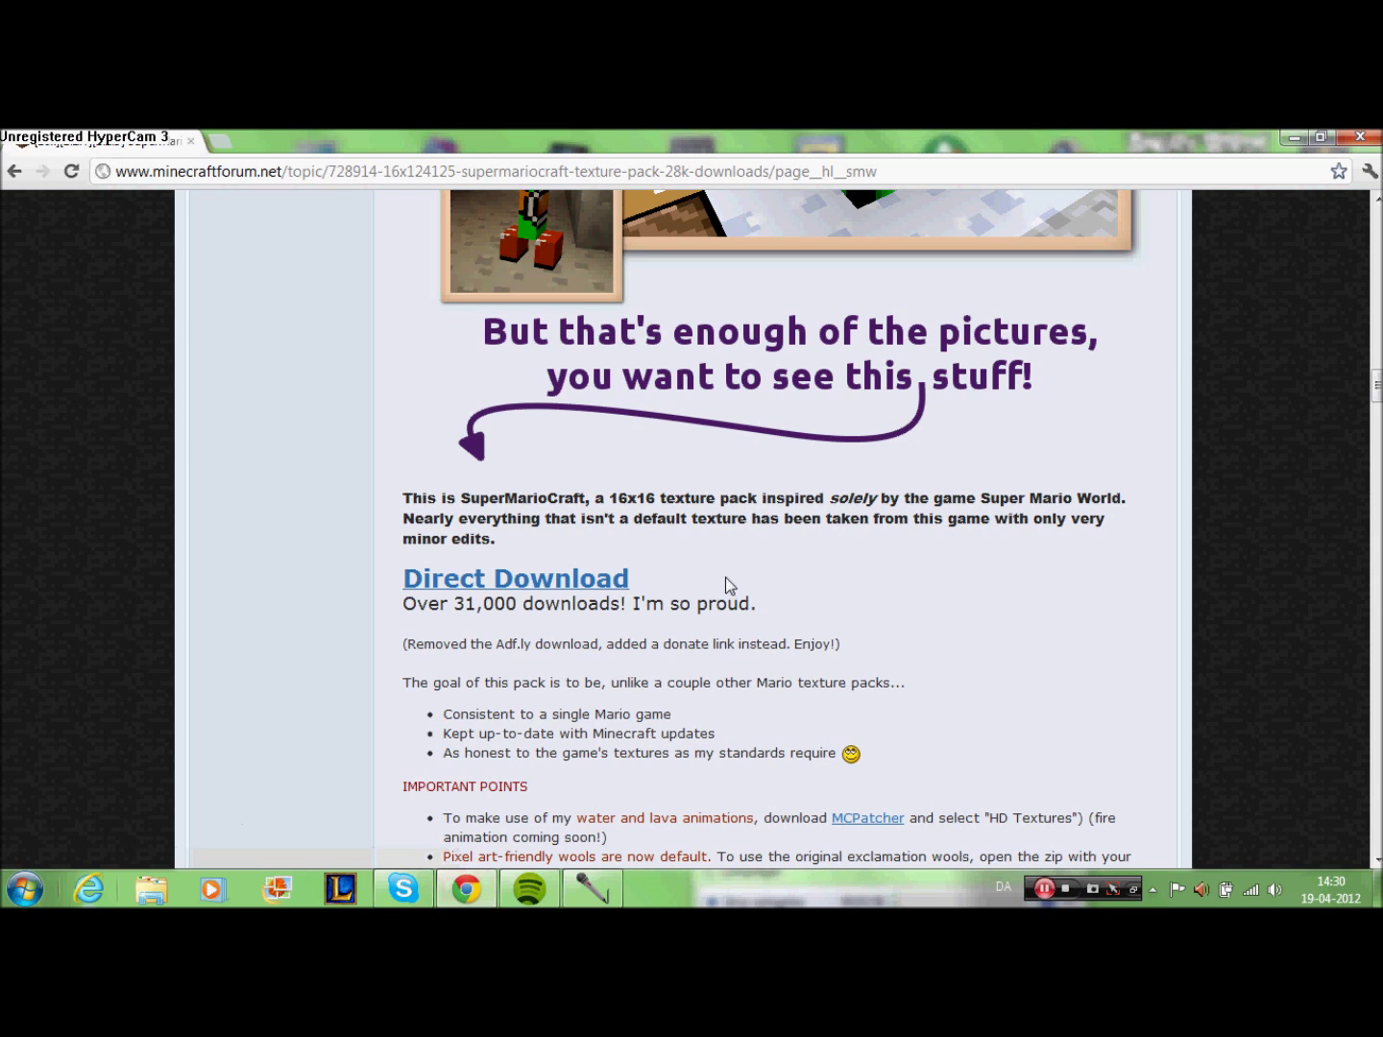
left_click(573, 588)
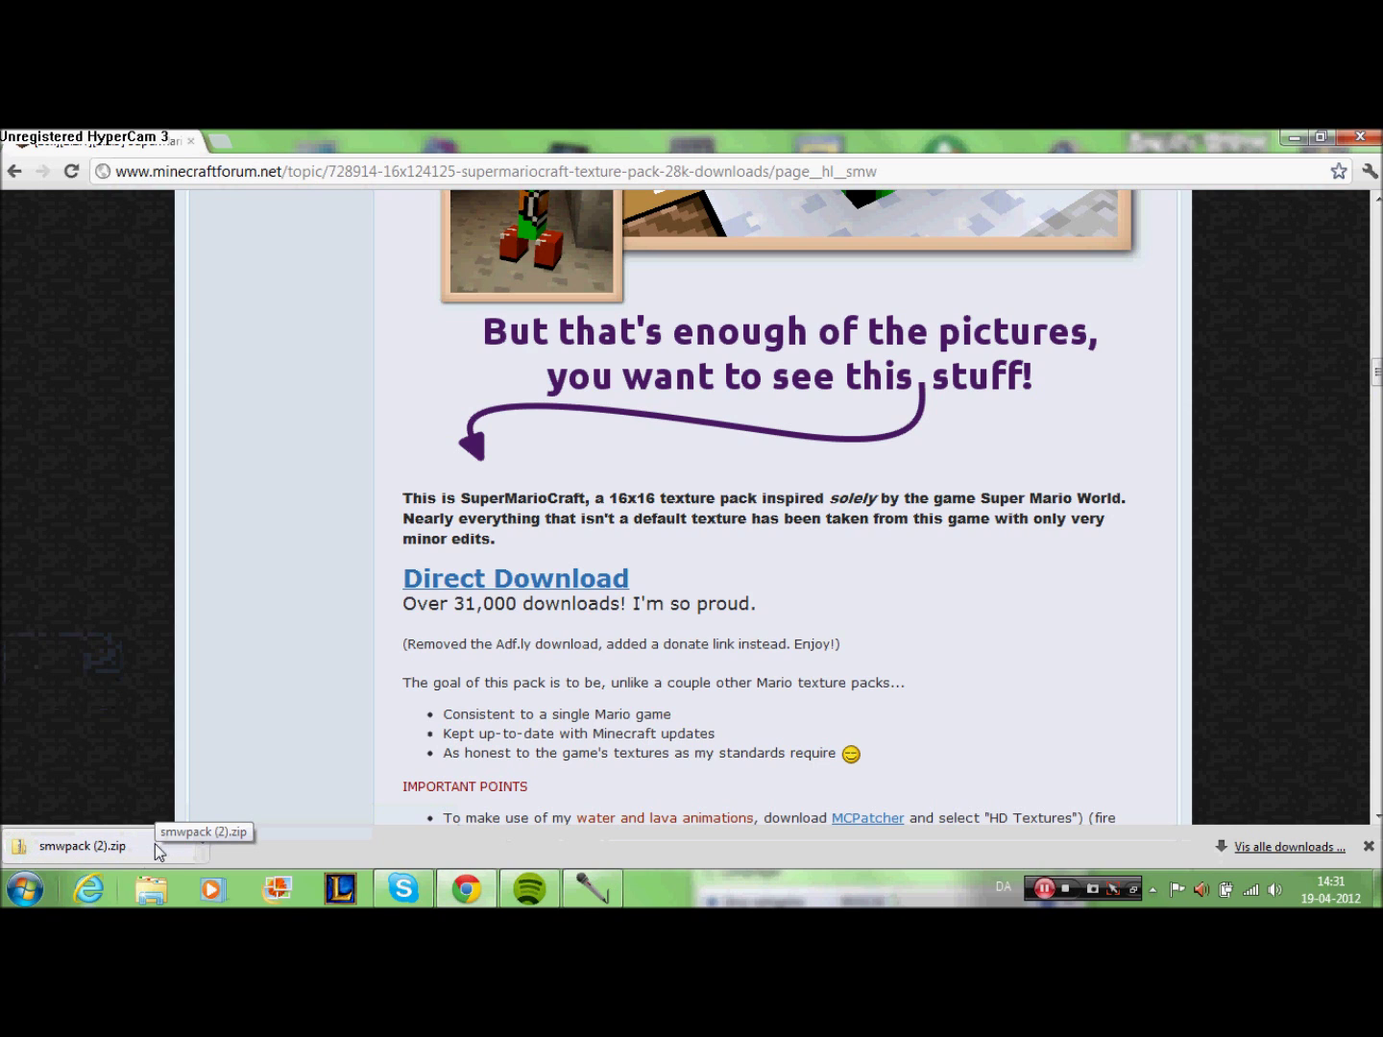
- Locate smwpack (2) in the Overførsler downloads folder and copy it
left_click(154, 843)
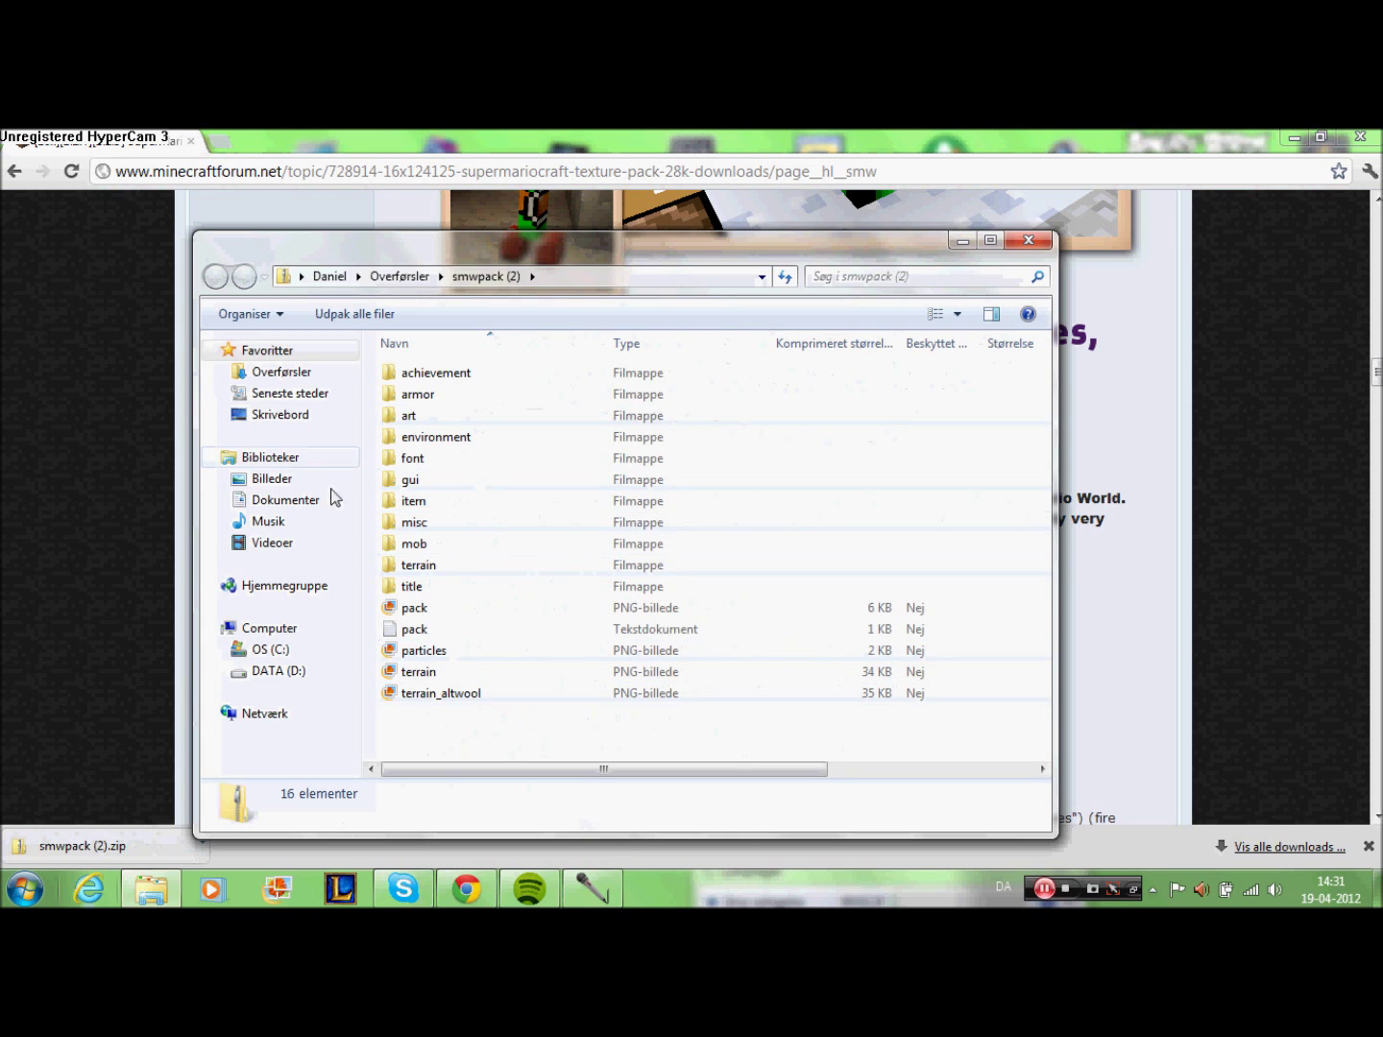
left_click(411, 276)
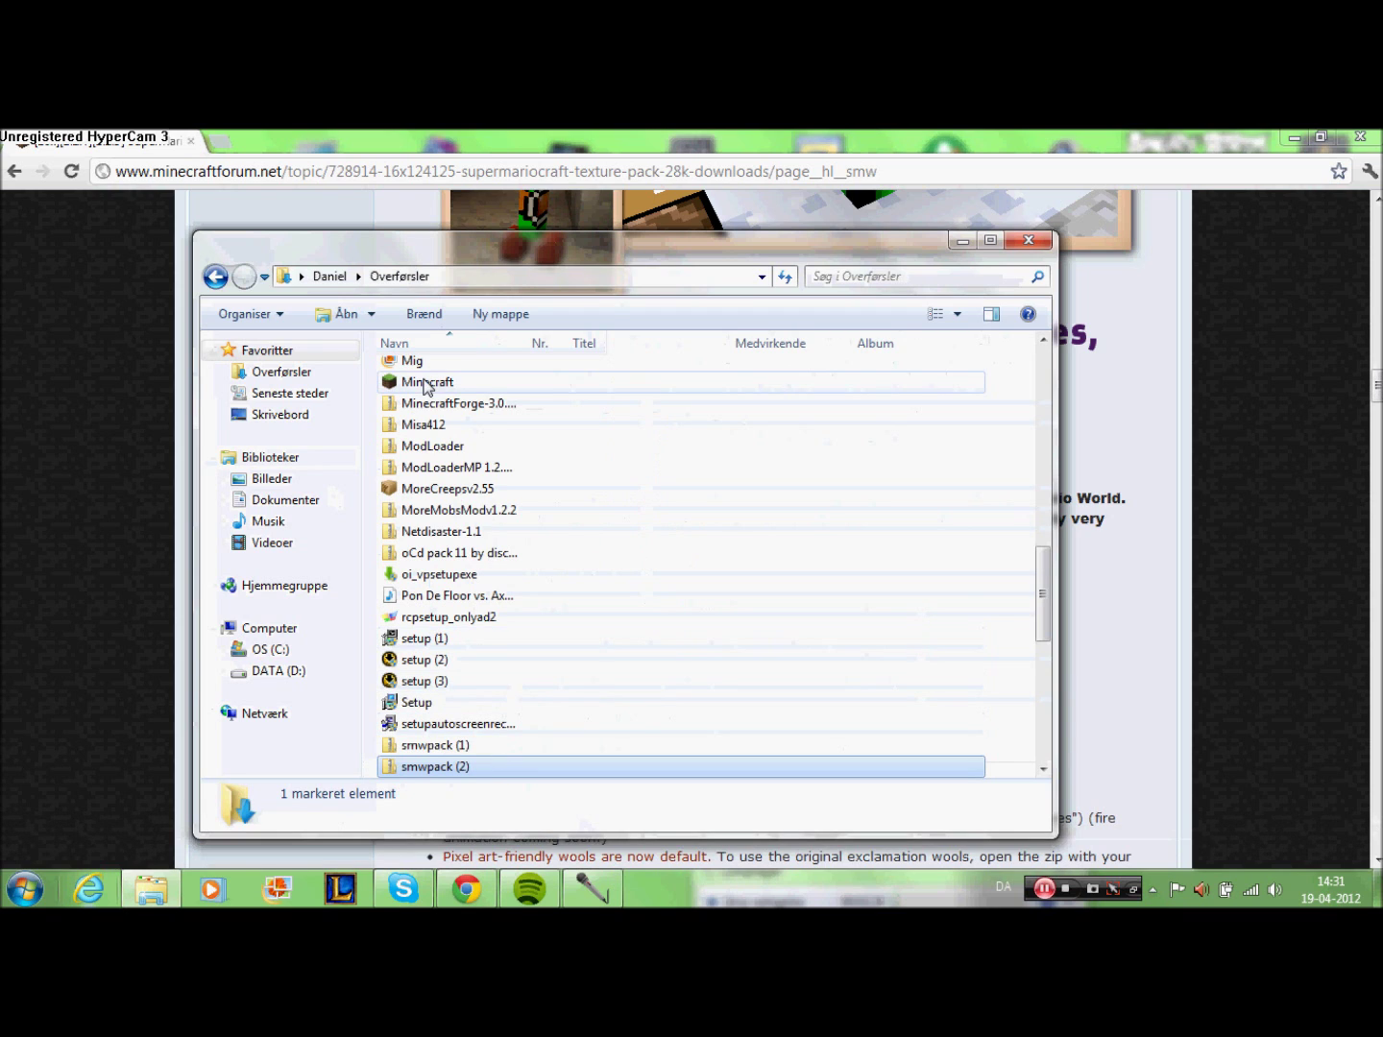
double_click(429, 767)
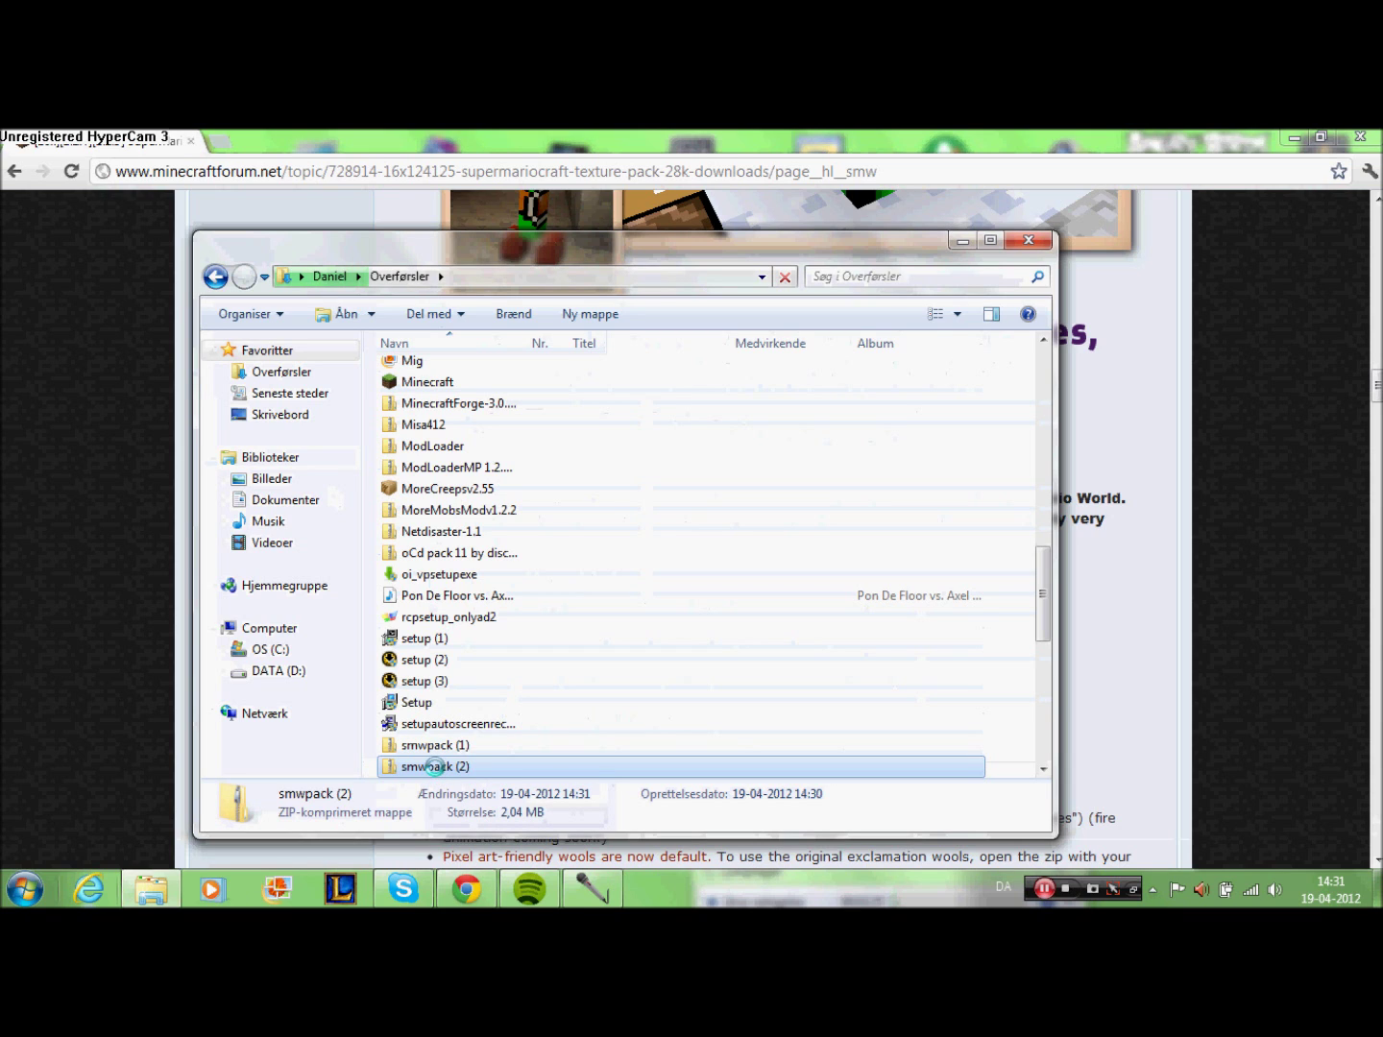
right_click(436, 766)
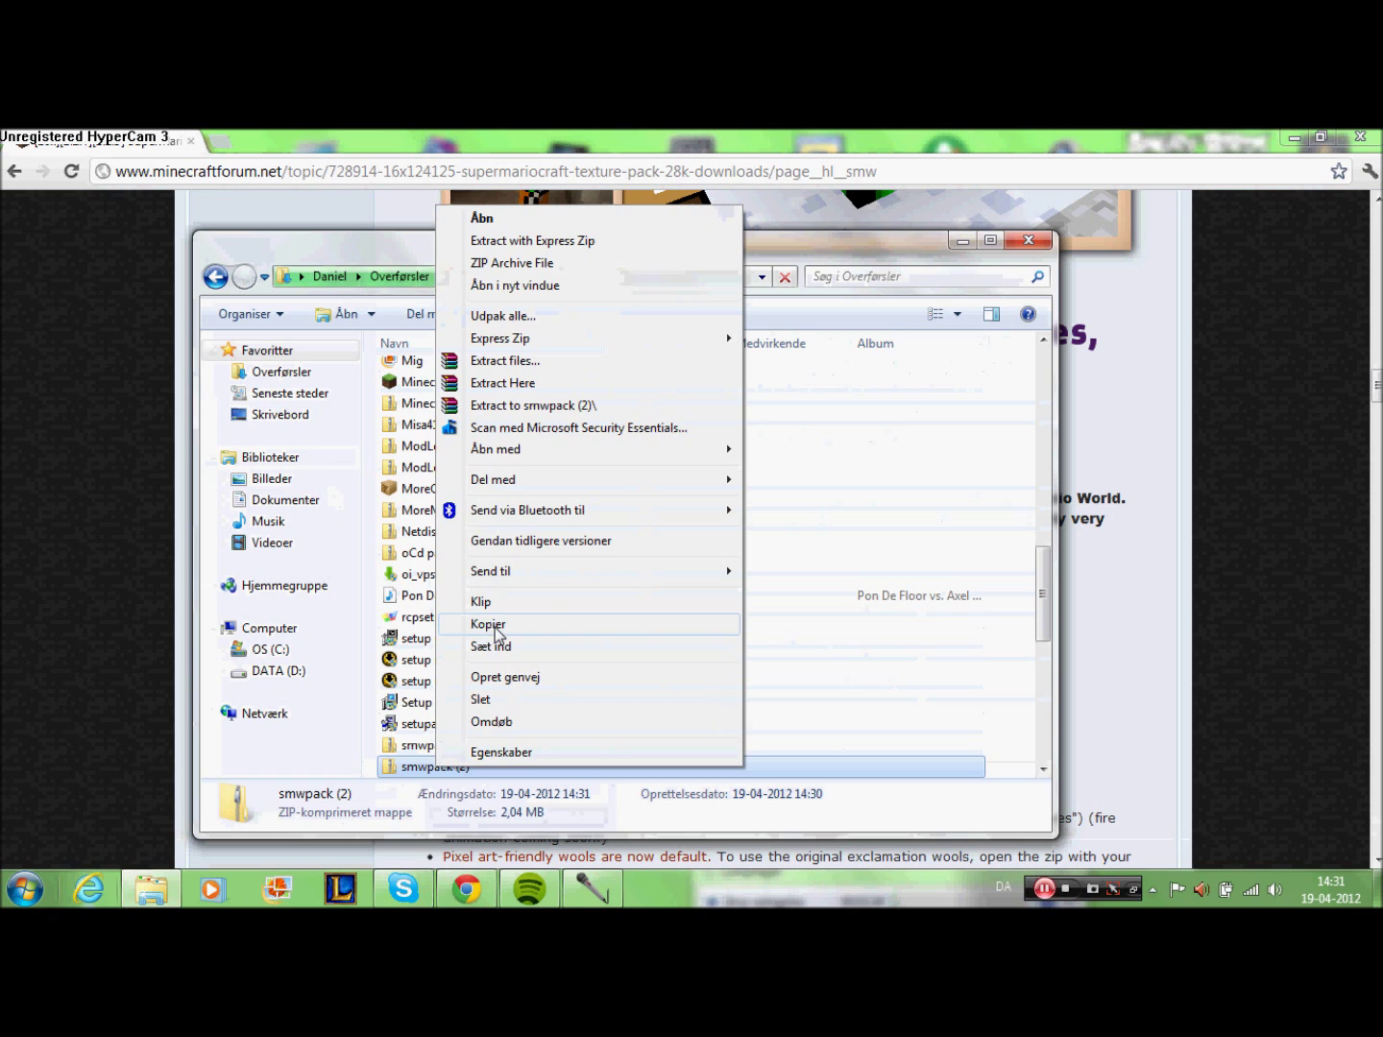
left_click(488, 625)
- Search the Start menu for minecraft, fixing the typo, and launch Minecraft
key("super")
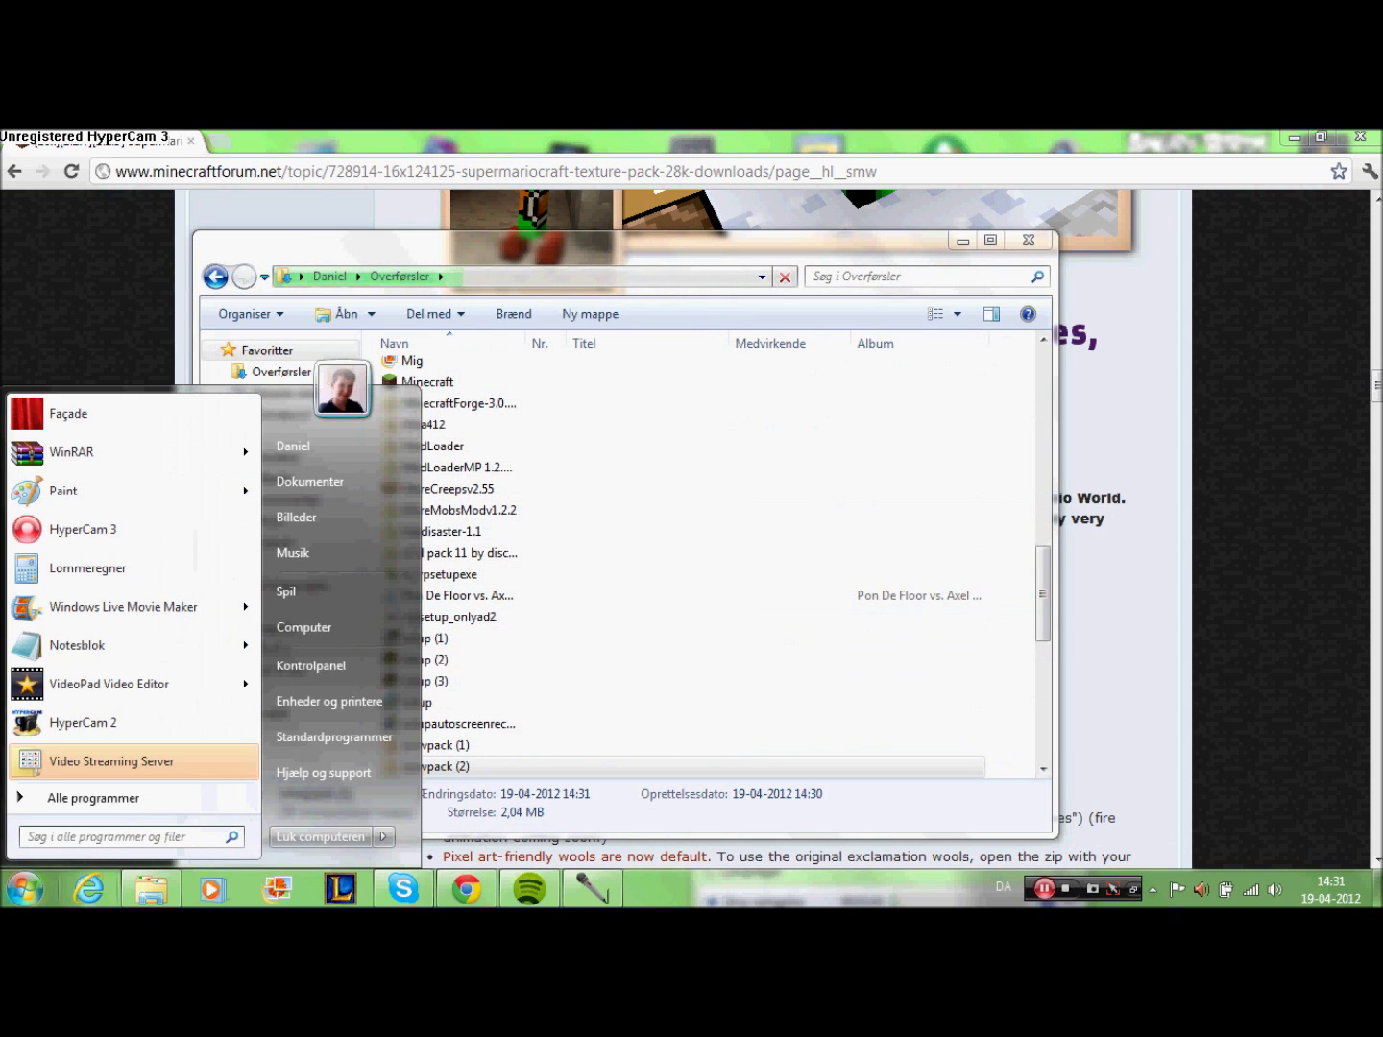
type("miencraft")
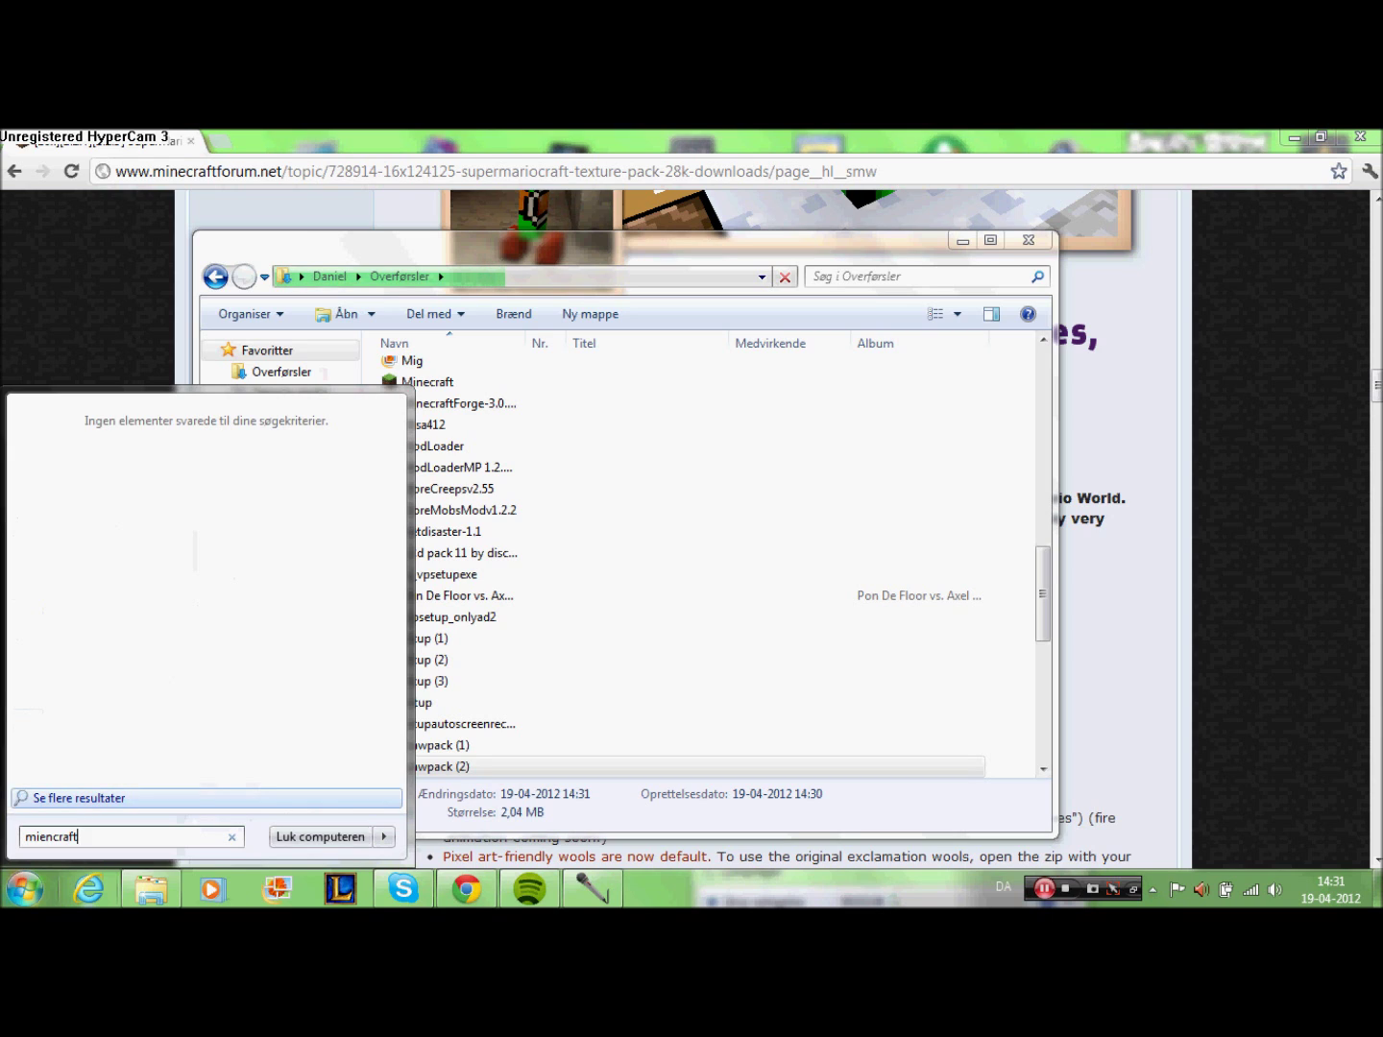
key("BackSpace")
key("BackSpace")
key("BackSpace")
key("BackSpace")
key("BackSpace")
key("BackSpace")
key("BackSpace")
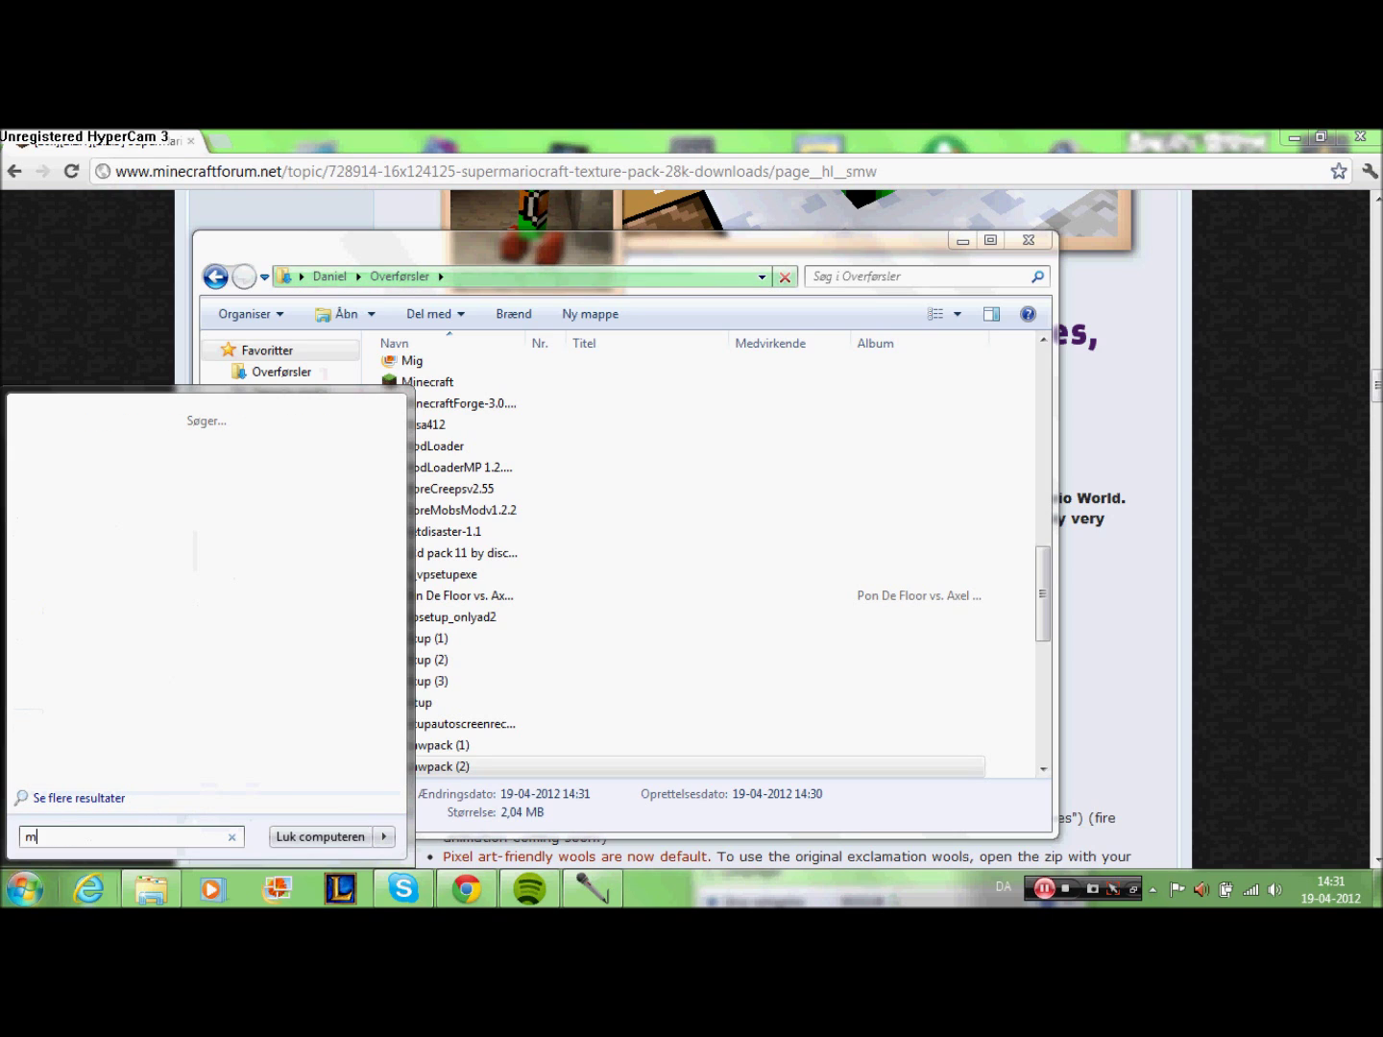
type("necraft")
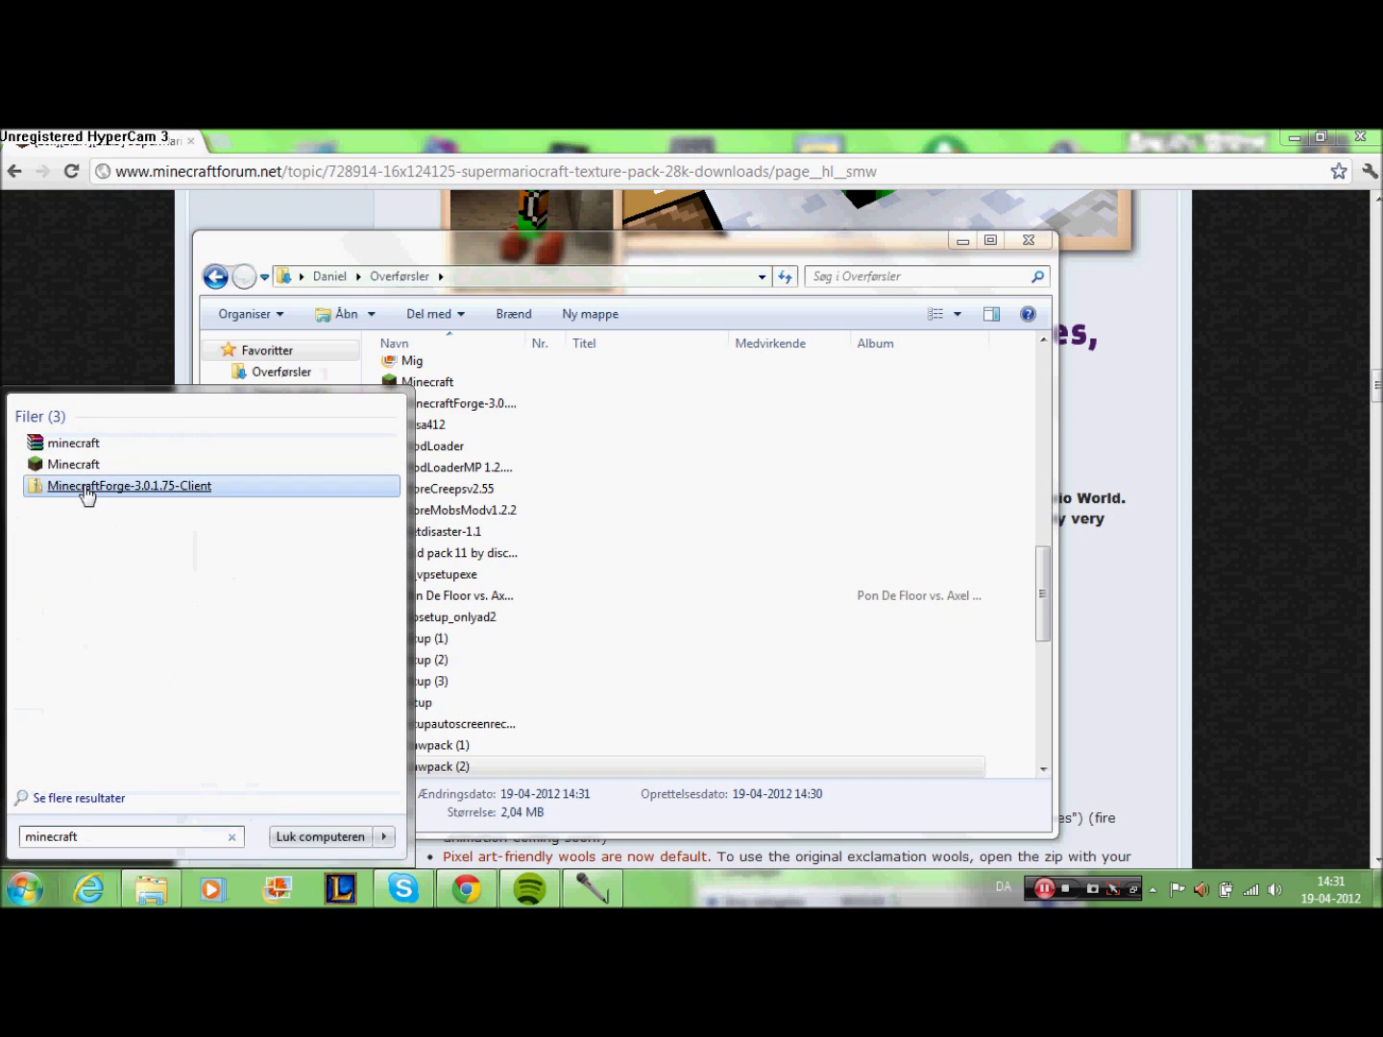
left_click(82, 475)
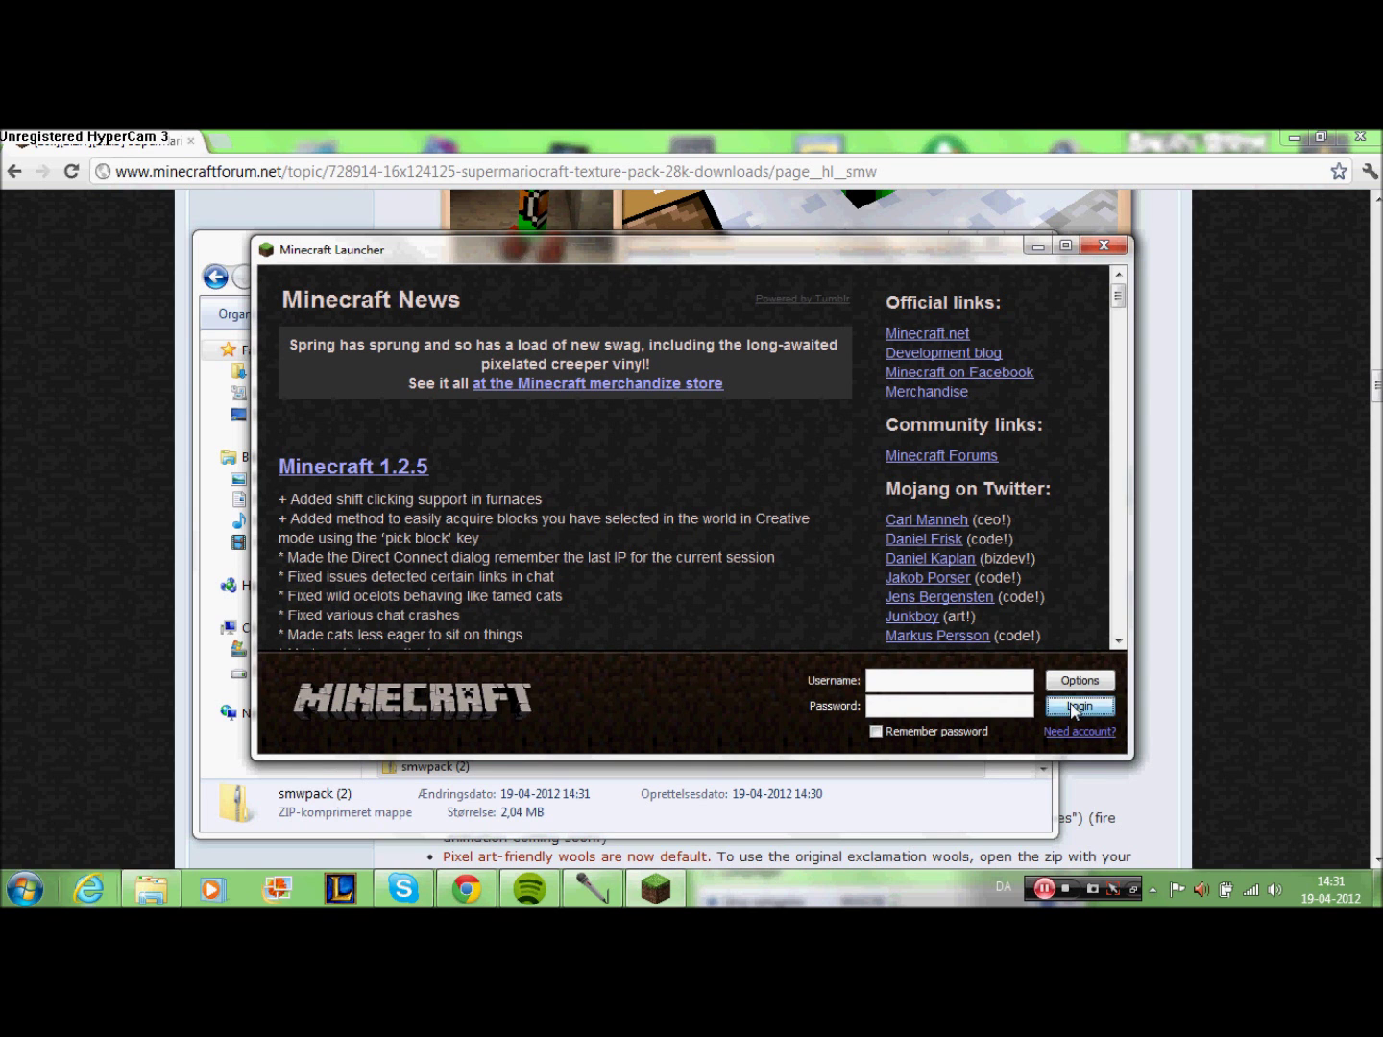
- Attempt to log in, then choose Play offline after the login fails
left_click(1073, 709)
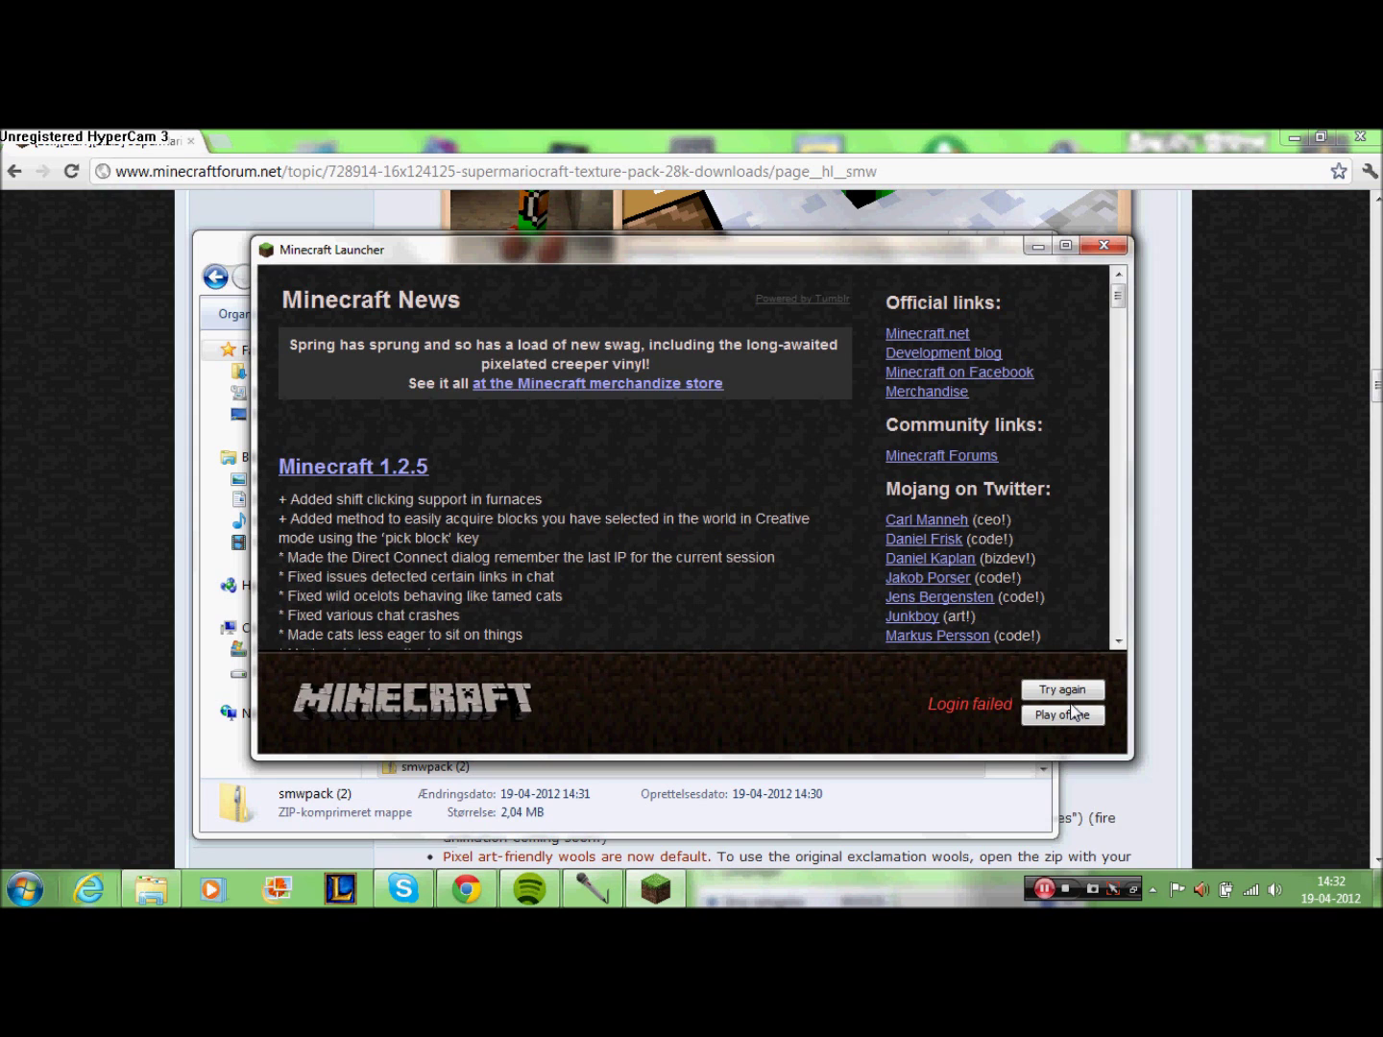
left_click(1070, 715)
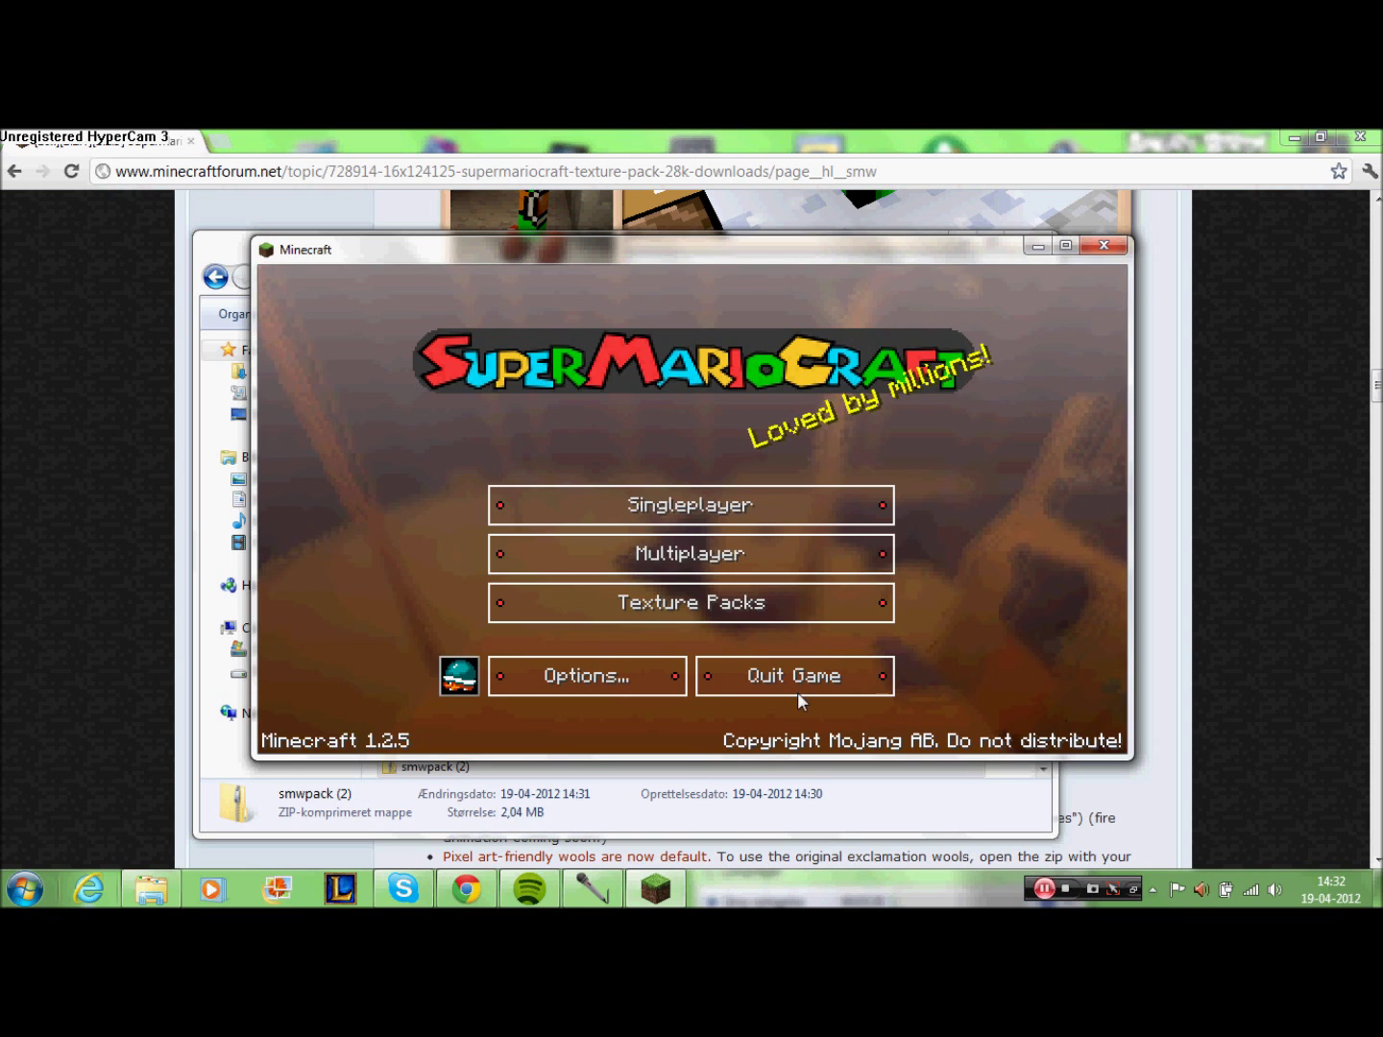
- Switch Minecraft's active texture pack to Default
left_click(716, 603)
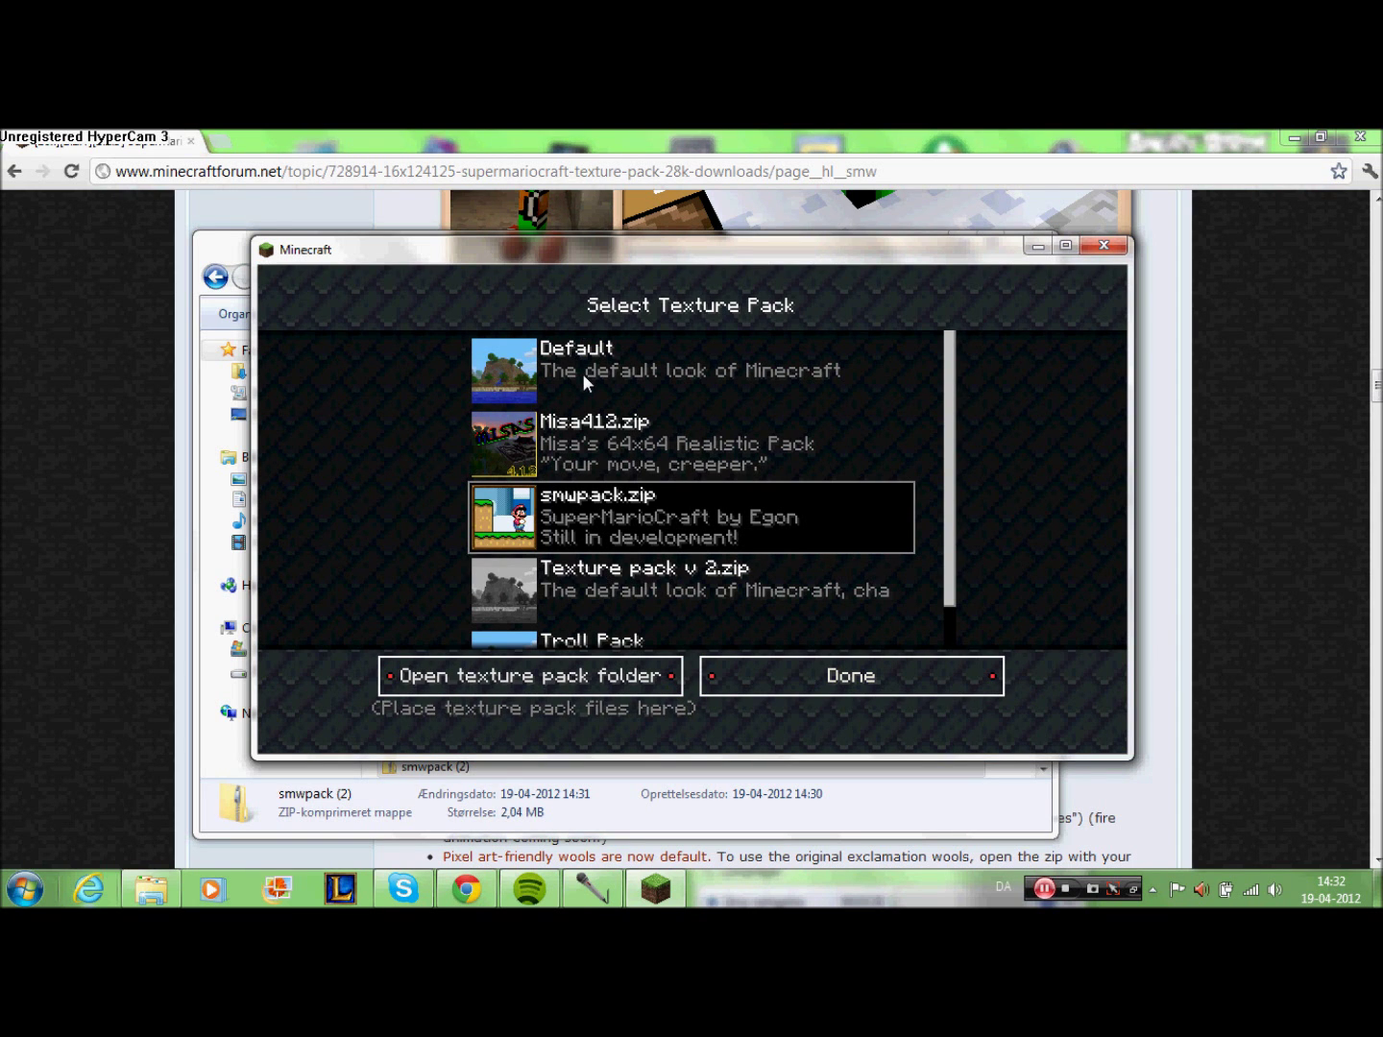
left_click(682, 371)
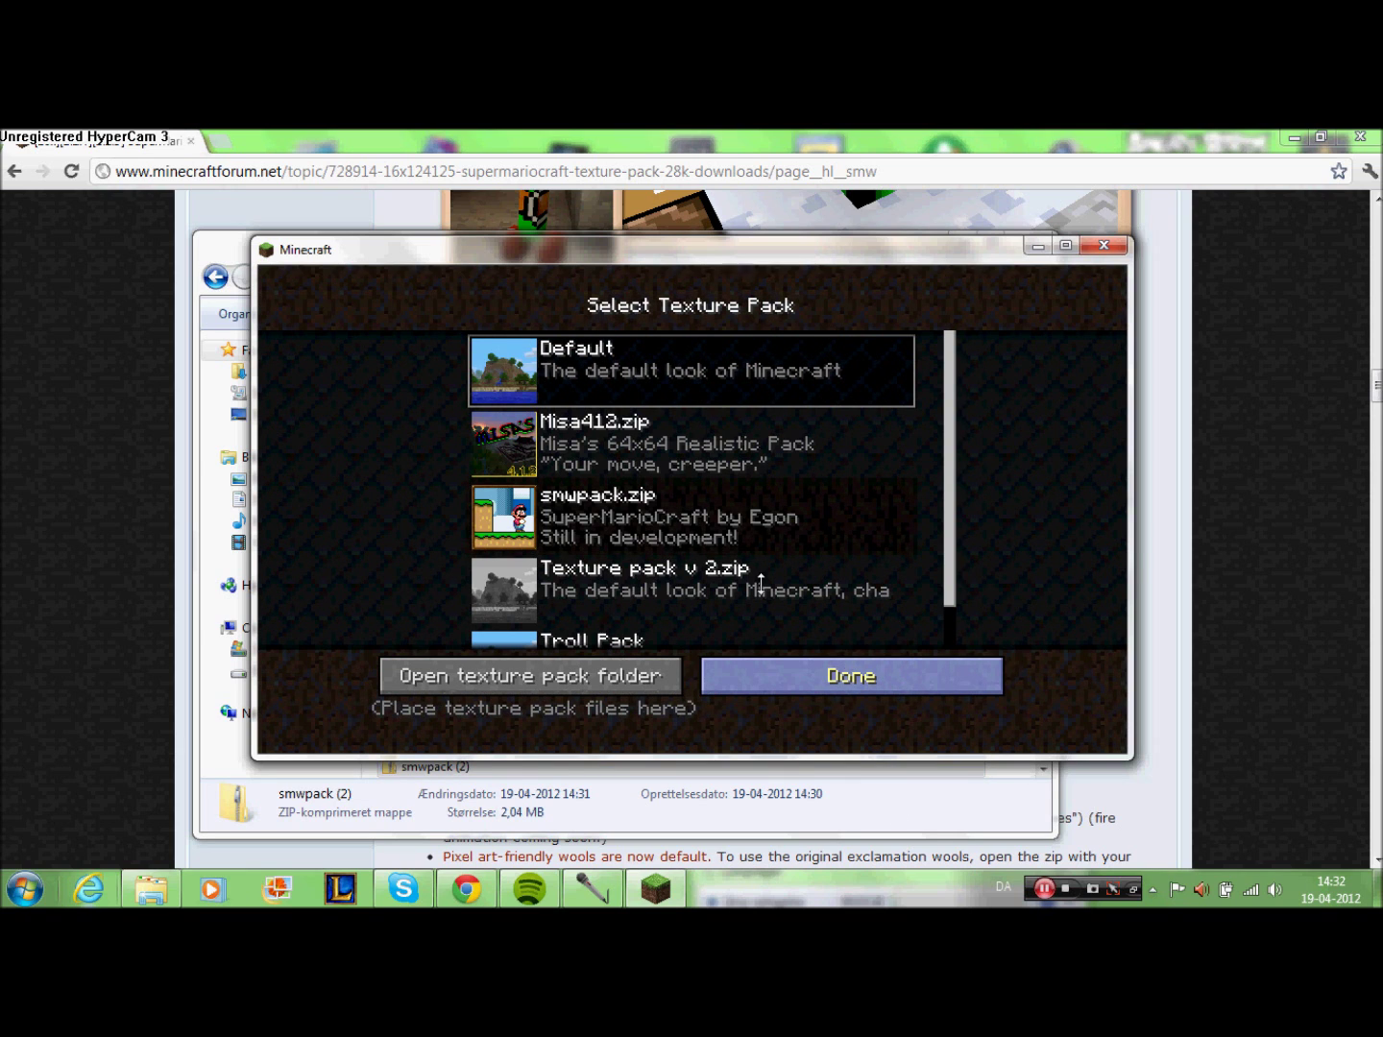
left_click(852, 676)
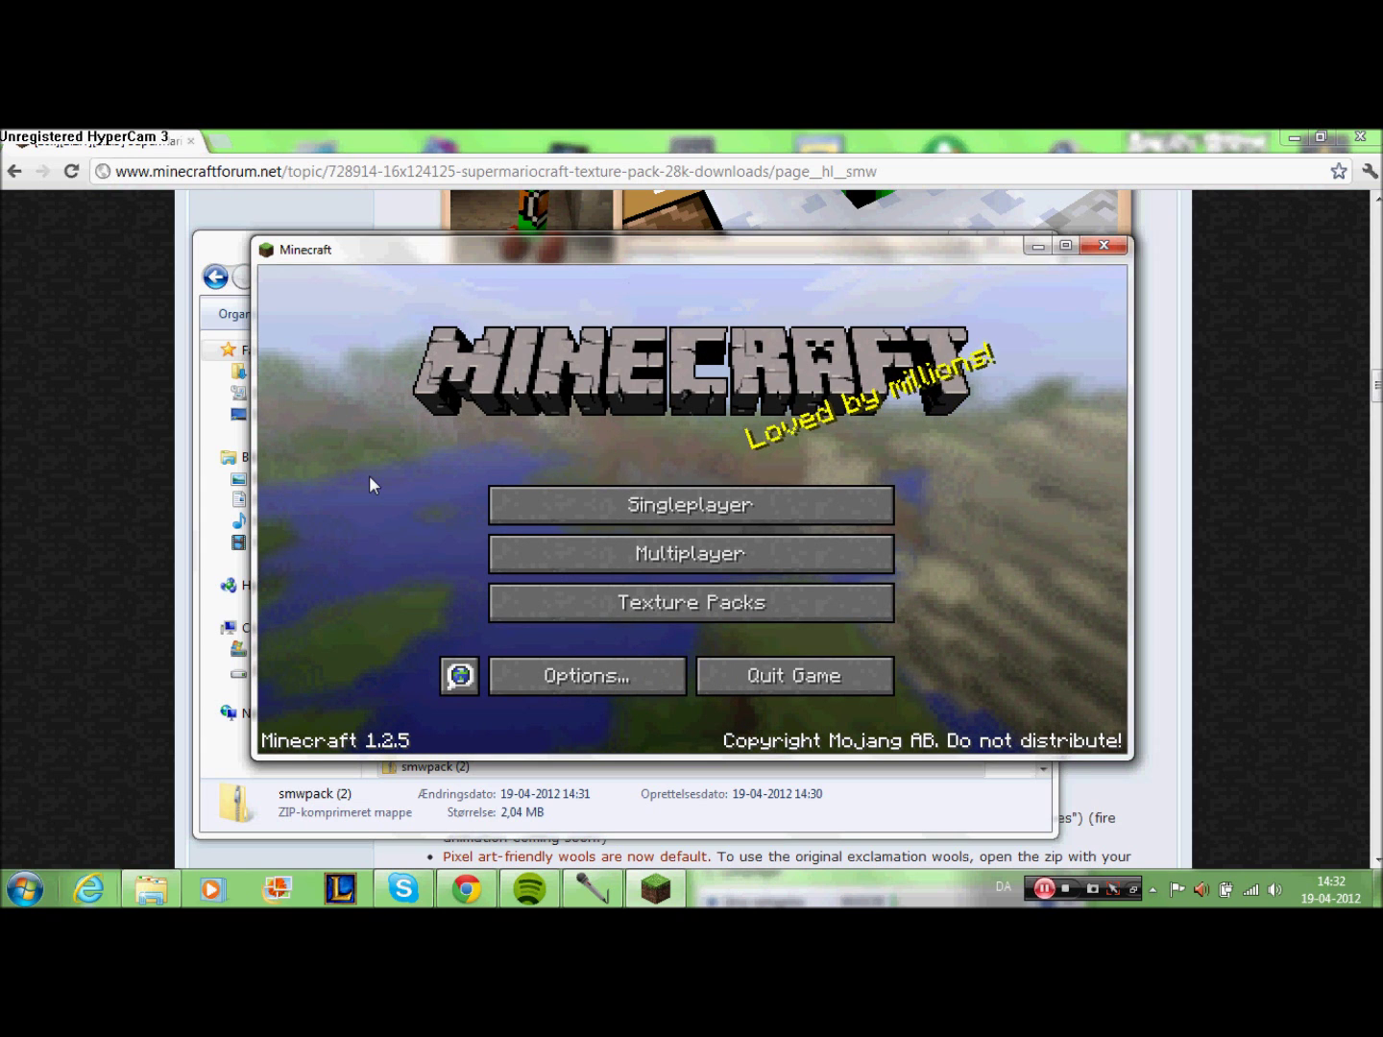
- Reopen the Texture Packs list and open the texture pack folder in Explorer
left_click(650, 603)
left_click_drag(948, 509, 951, 584)
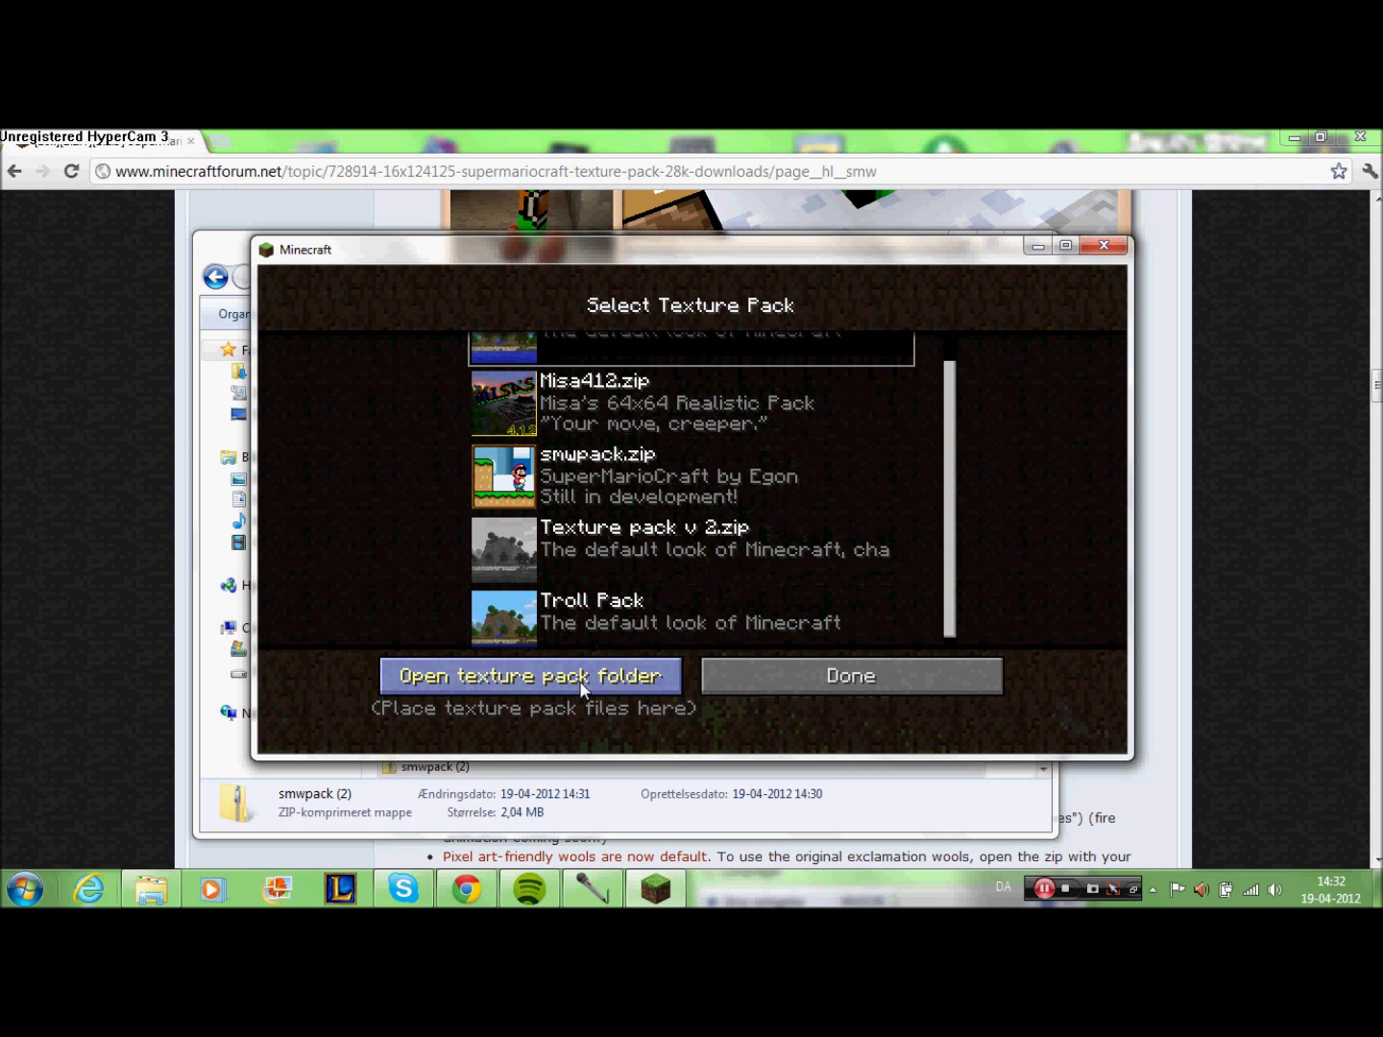
left_click(581, 685)
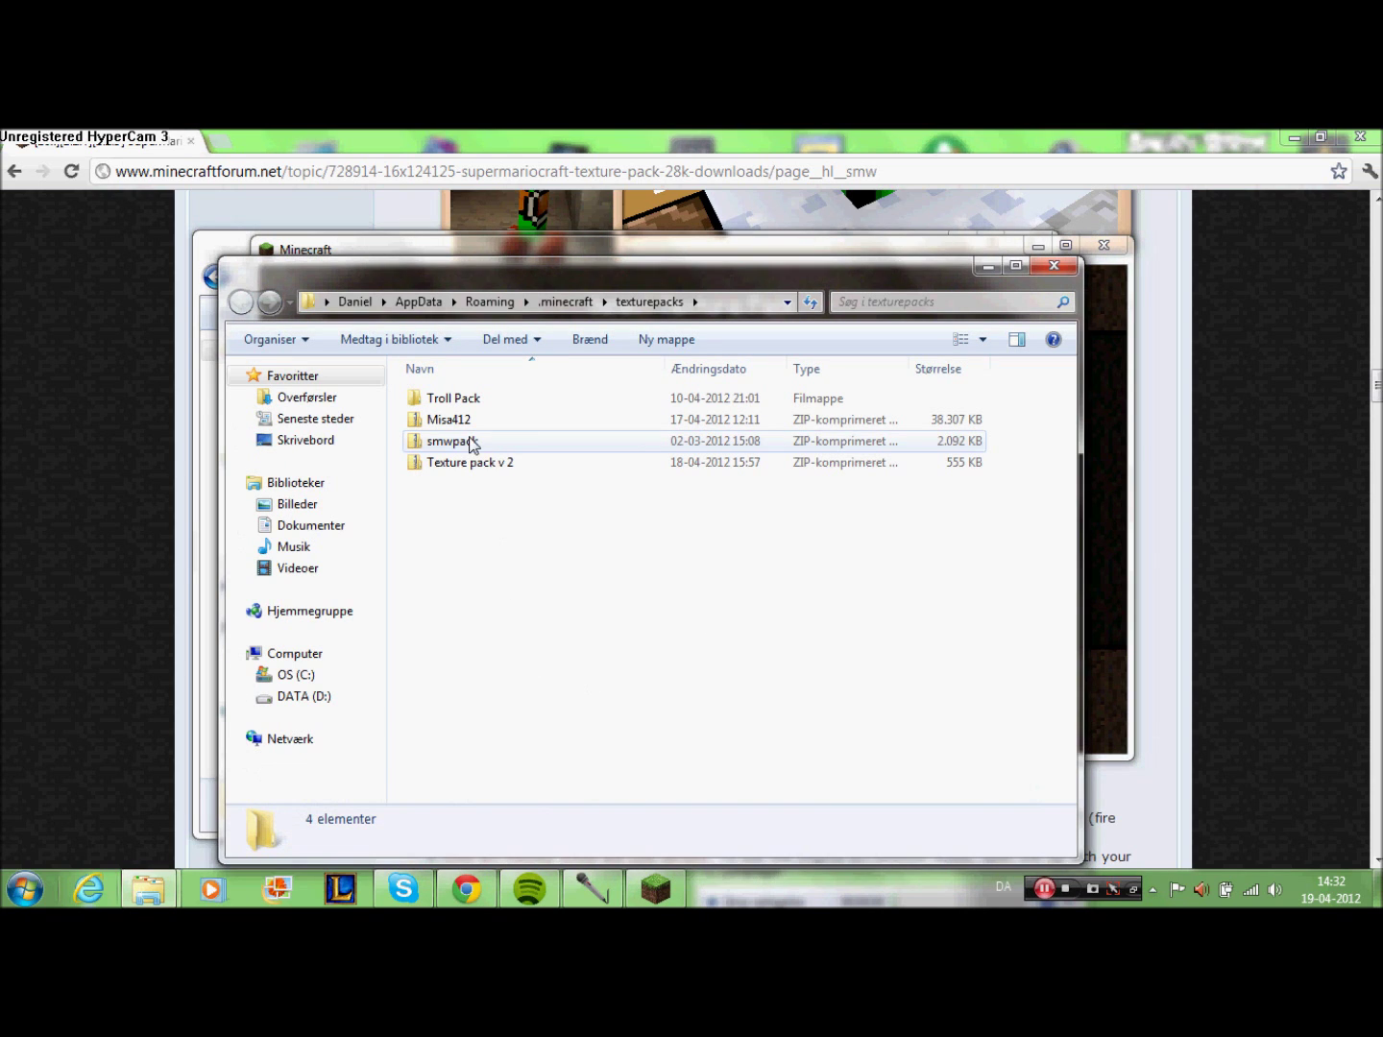
- Delete the old smwpack zip from the texturepacks folder to the Recycle Bin
right_click(471, 445)
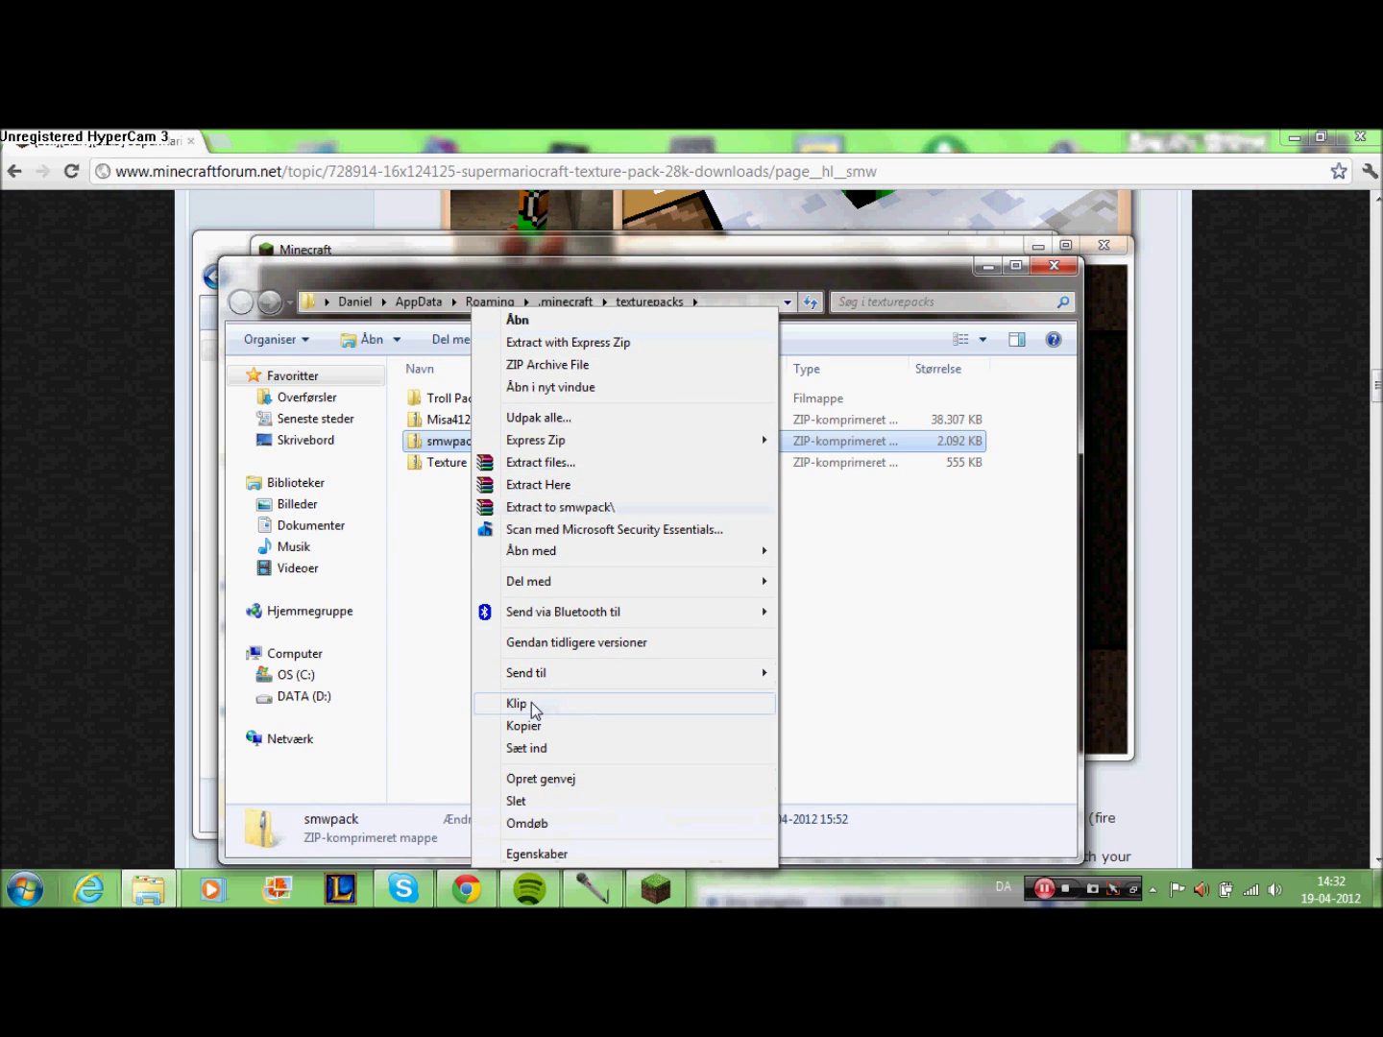
left_click(515, 802)
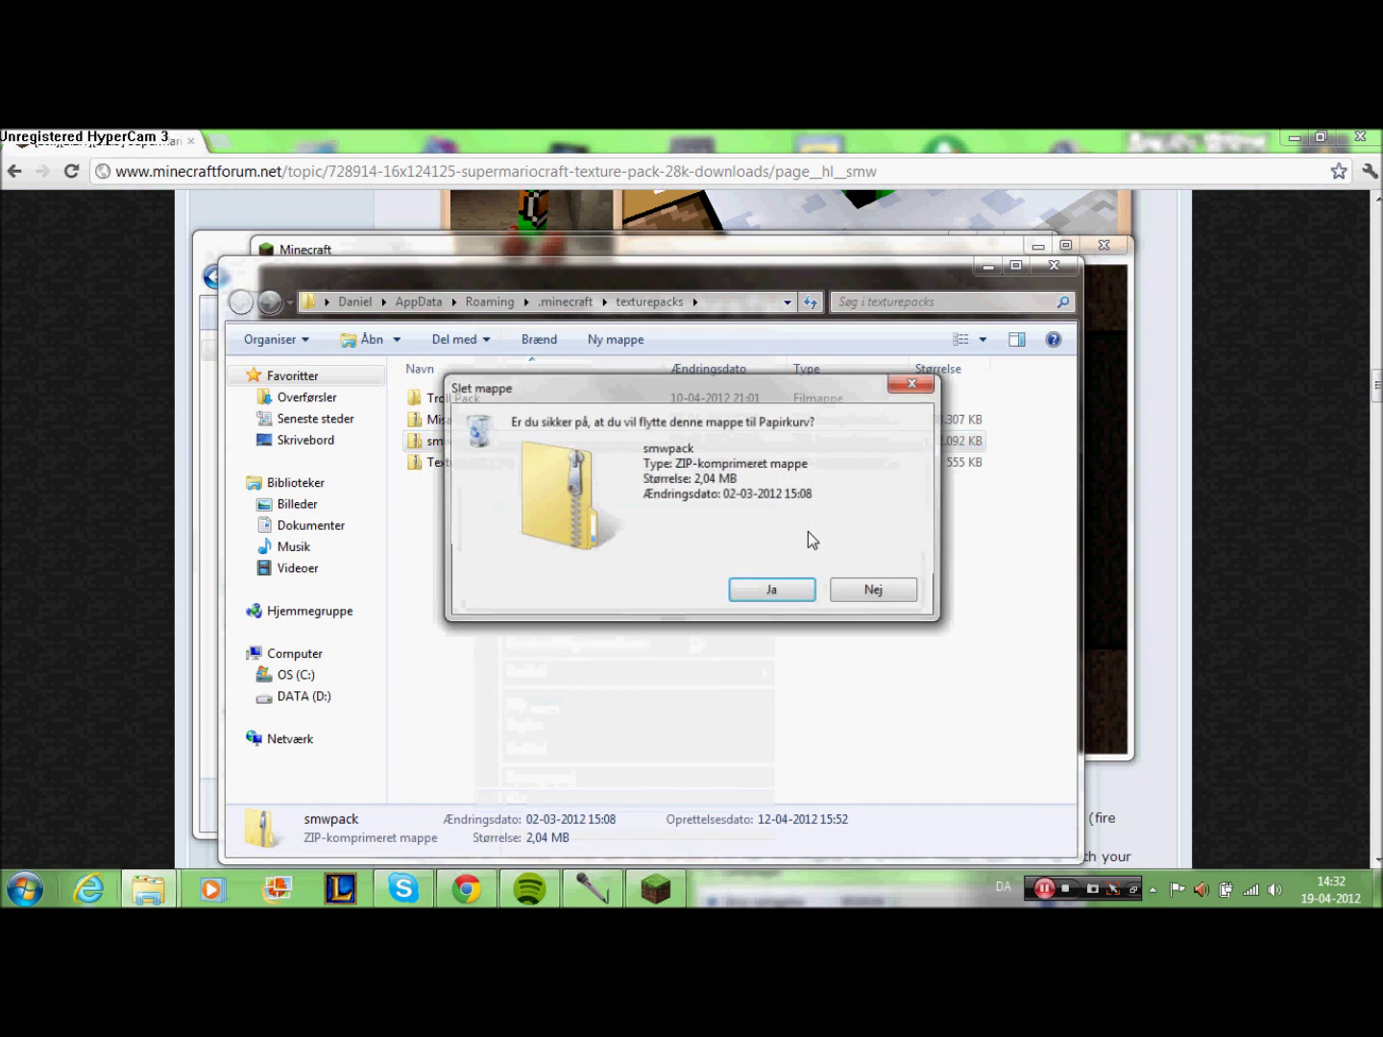
left_click(788, 592)
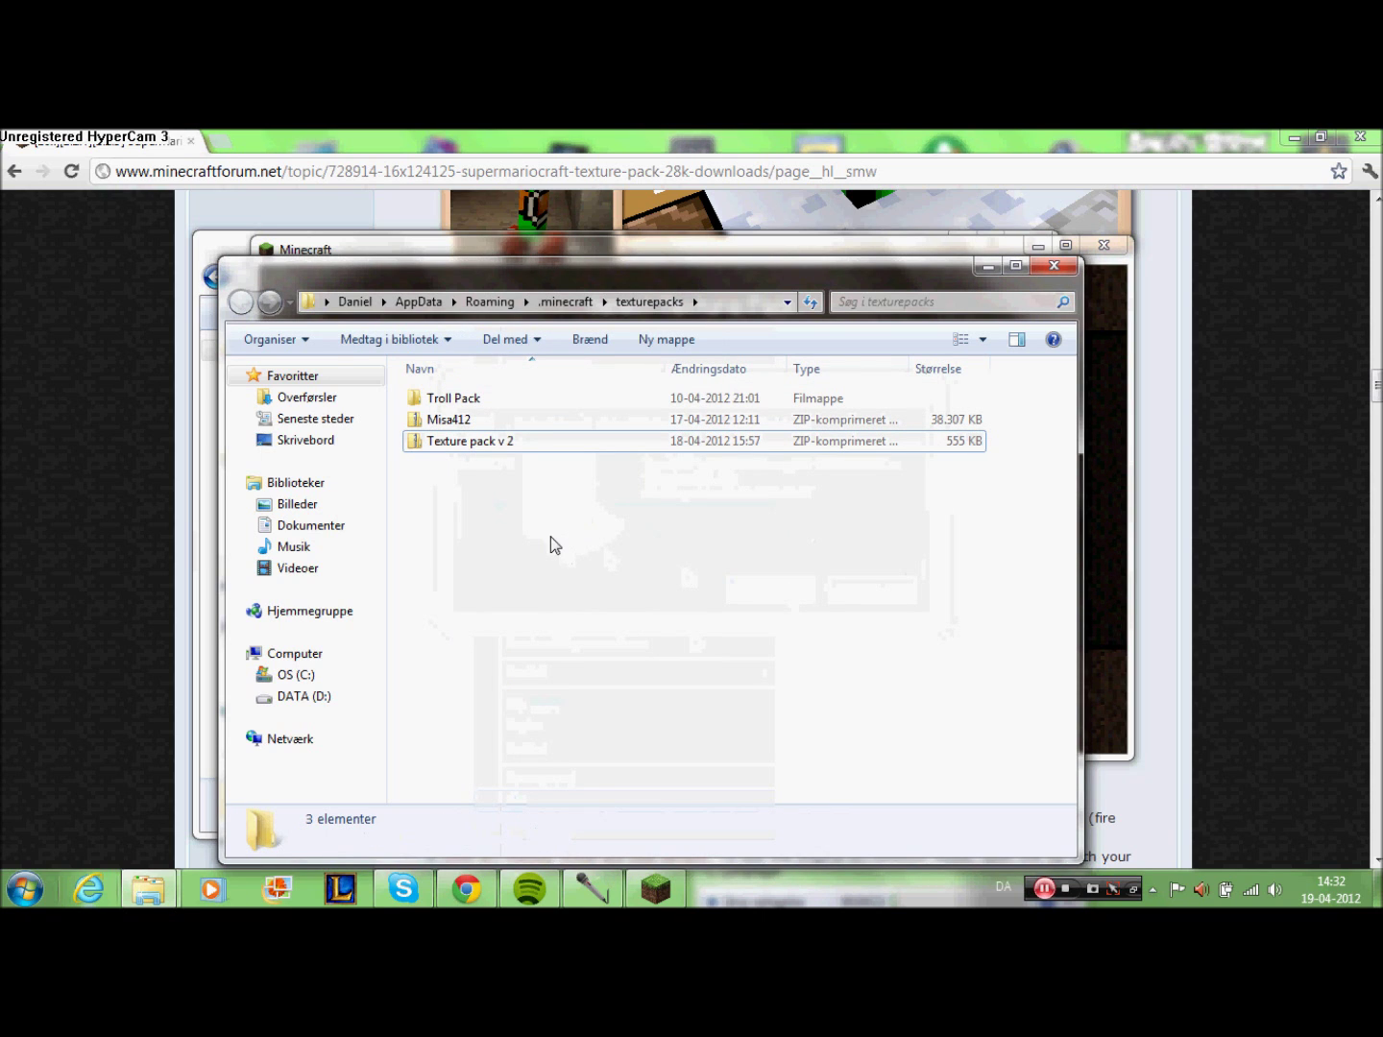
- Paste smwpack (2).zip into the texturepacks folder and close Explorer
right_click(462, 471)
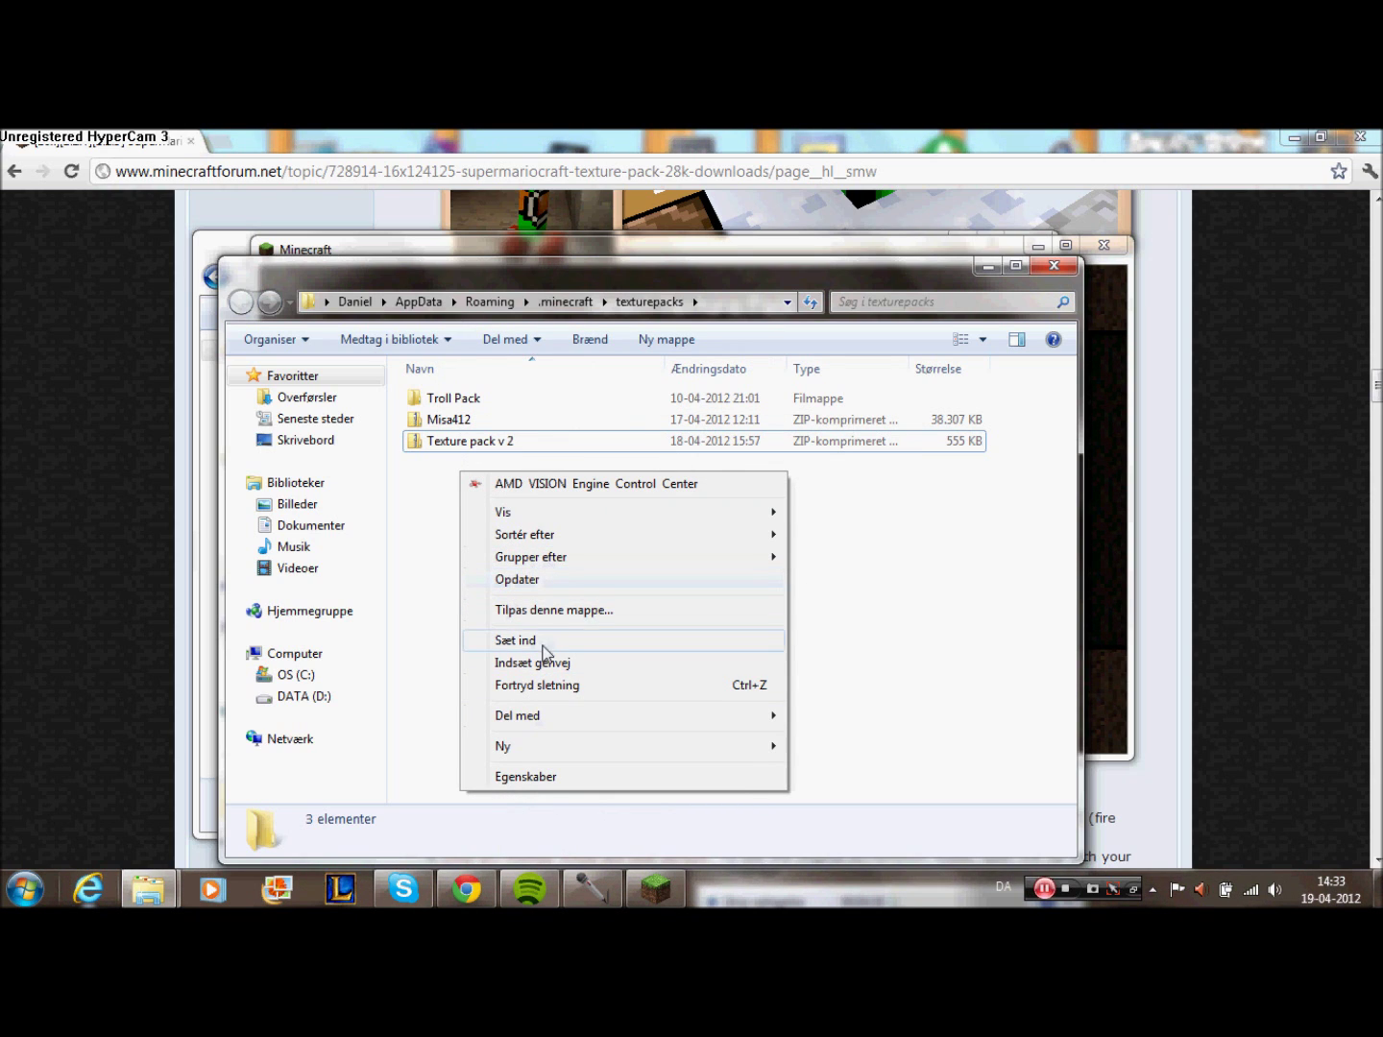
left_click(541, 645)
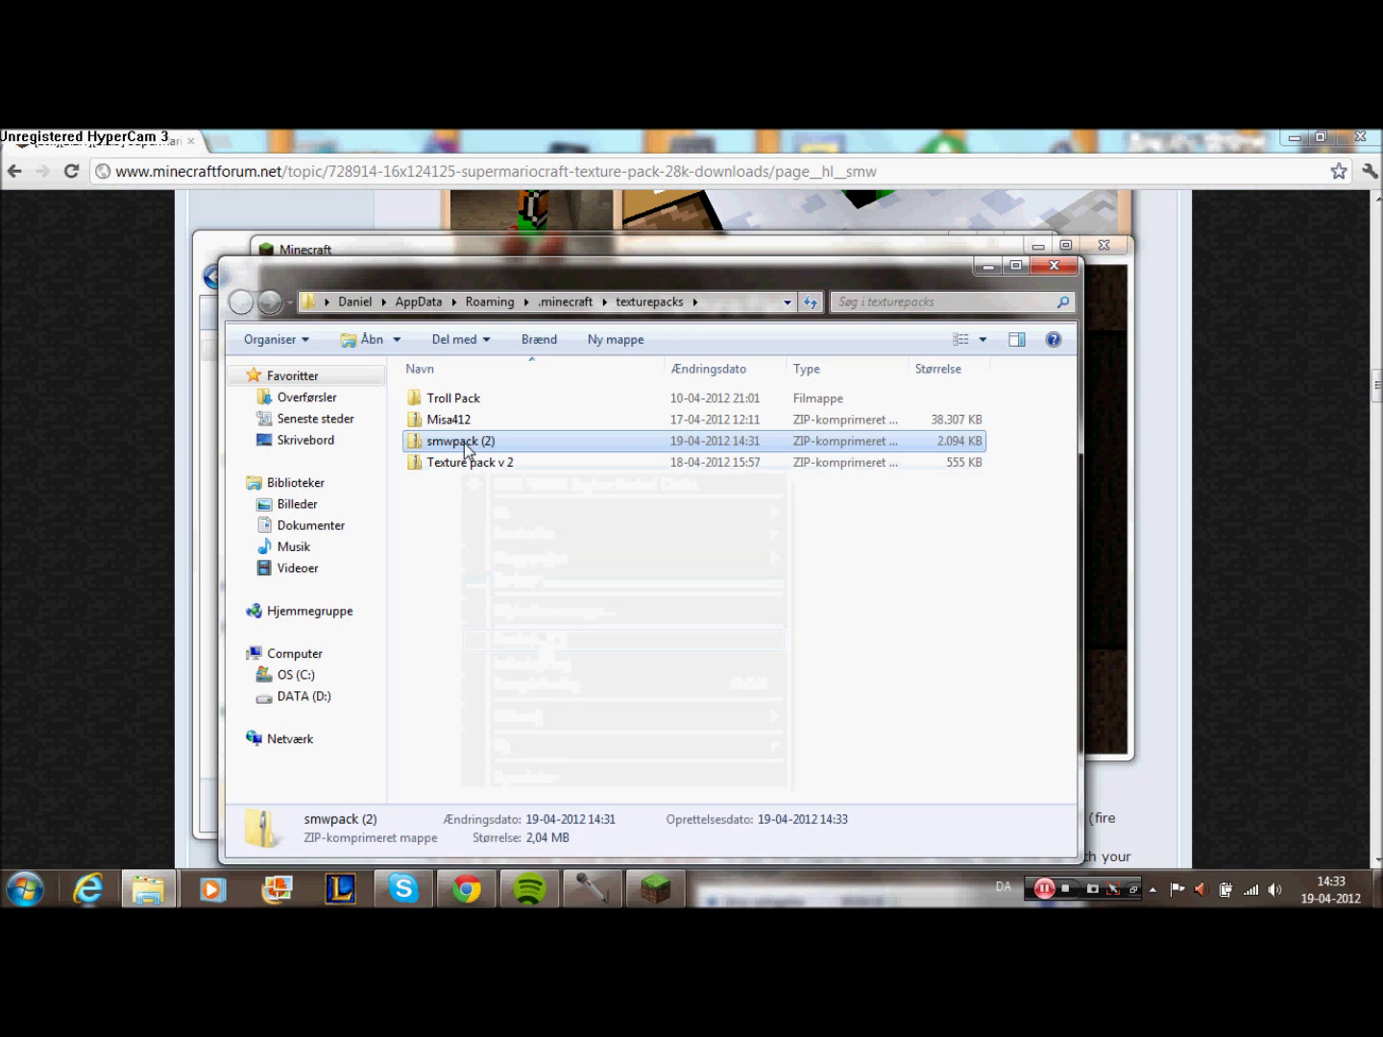
left_click(1051, 271)
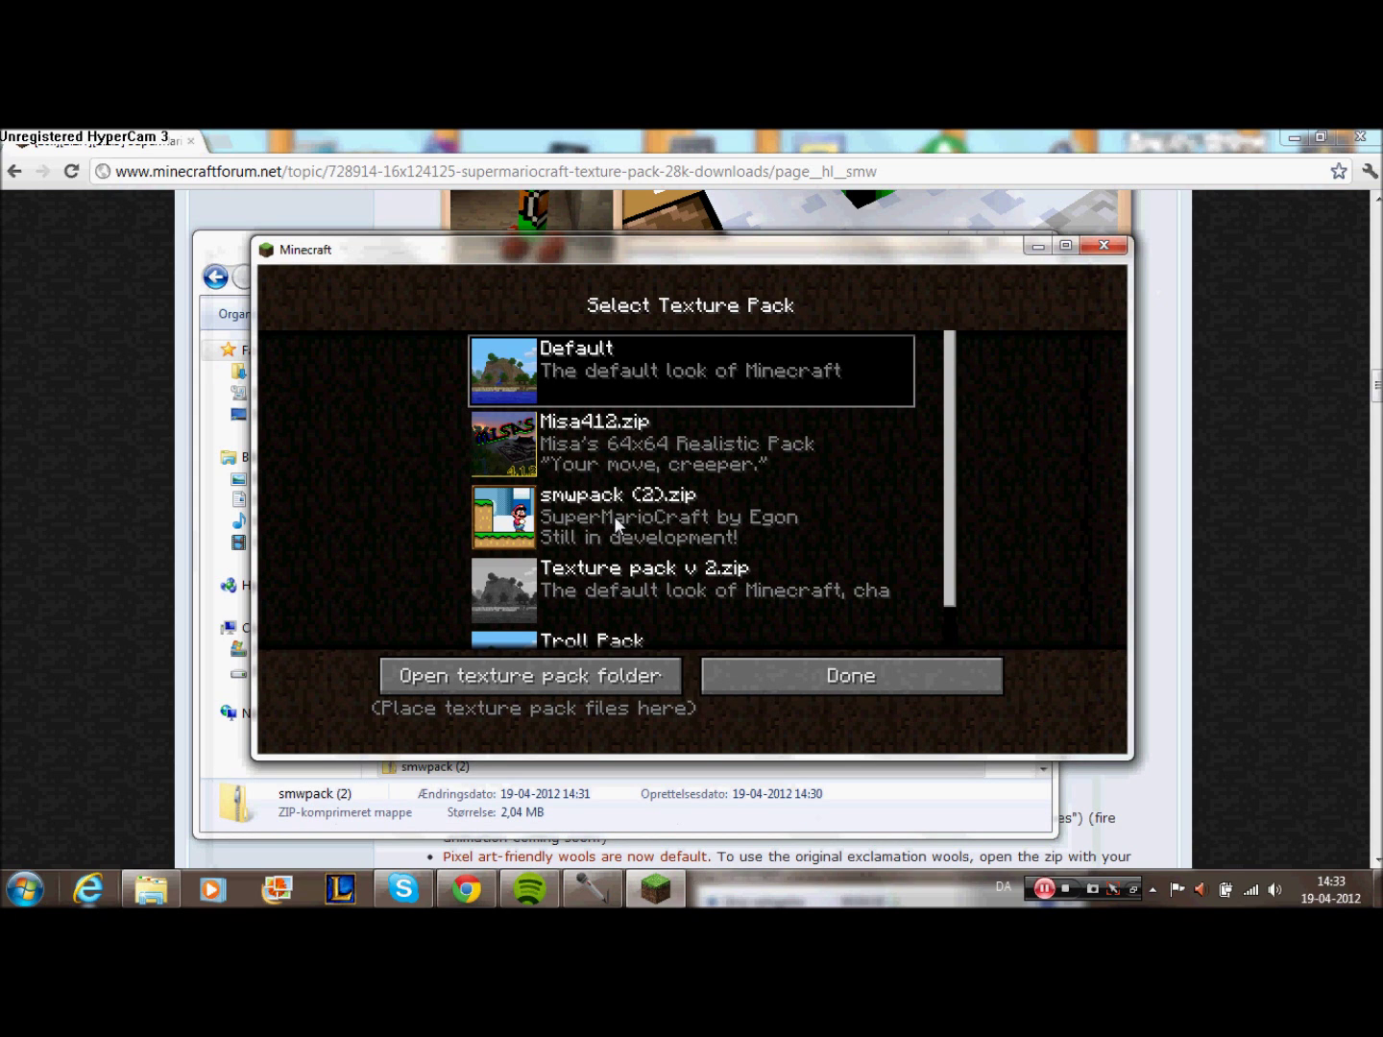
- Activate the smwpack (2).zip SuperMarioCraft pack and start the LooooL singleplayer world
left_click(614, 516)
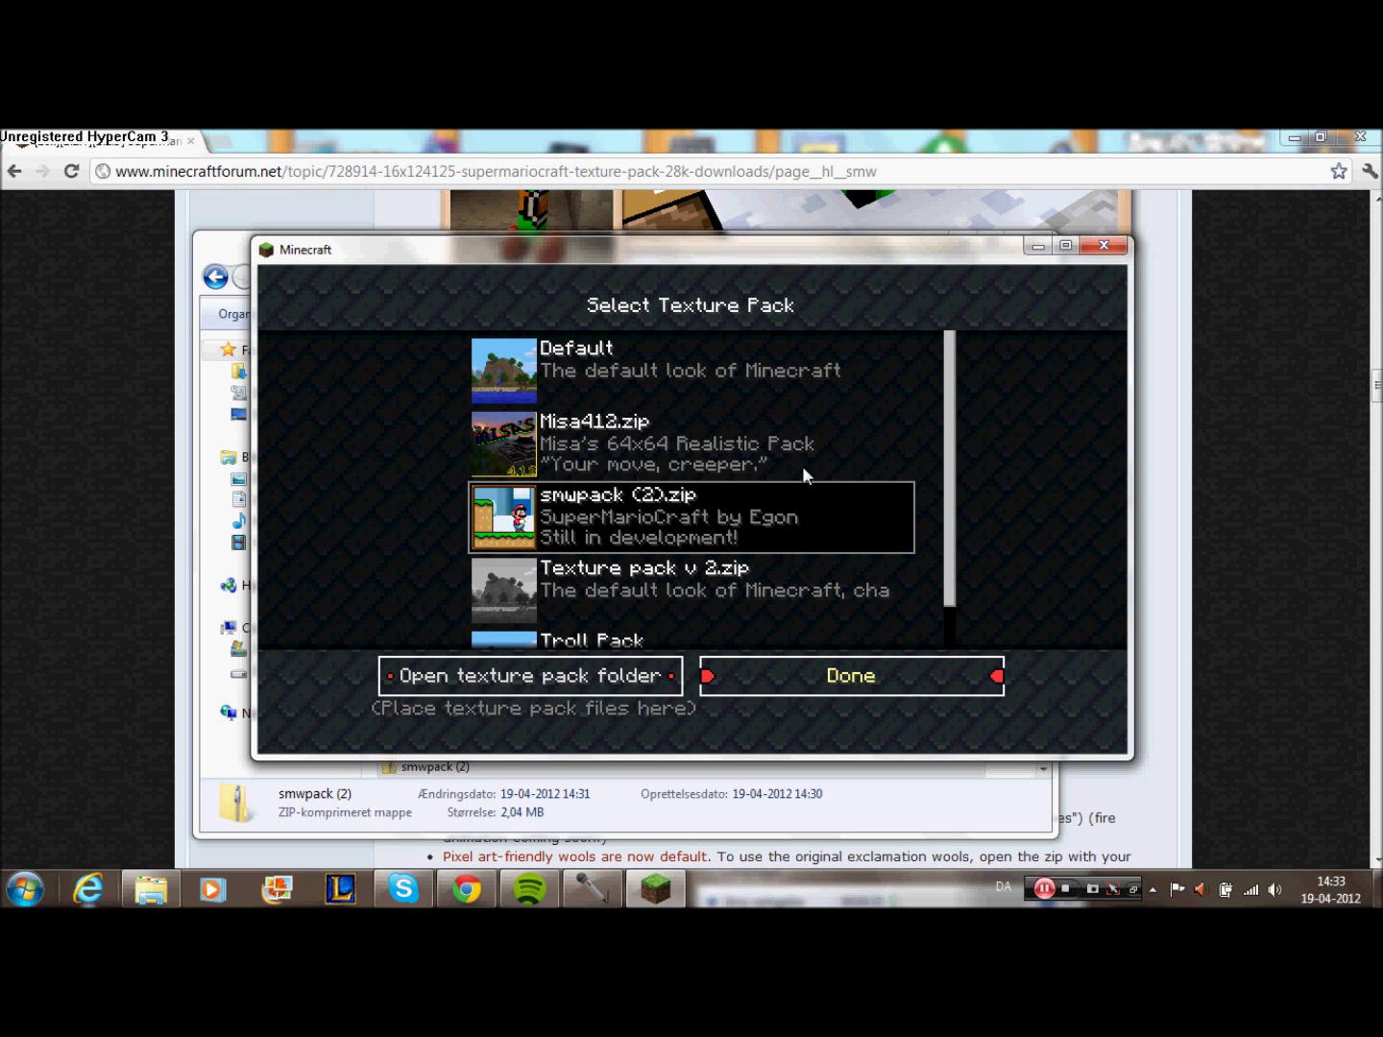
left_click(851, 675)
left_click(728, 501)
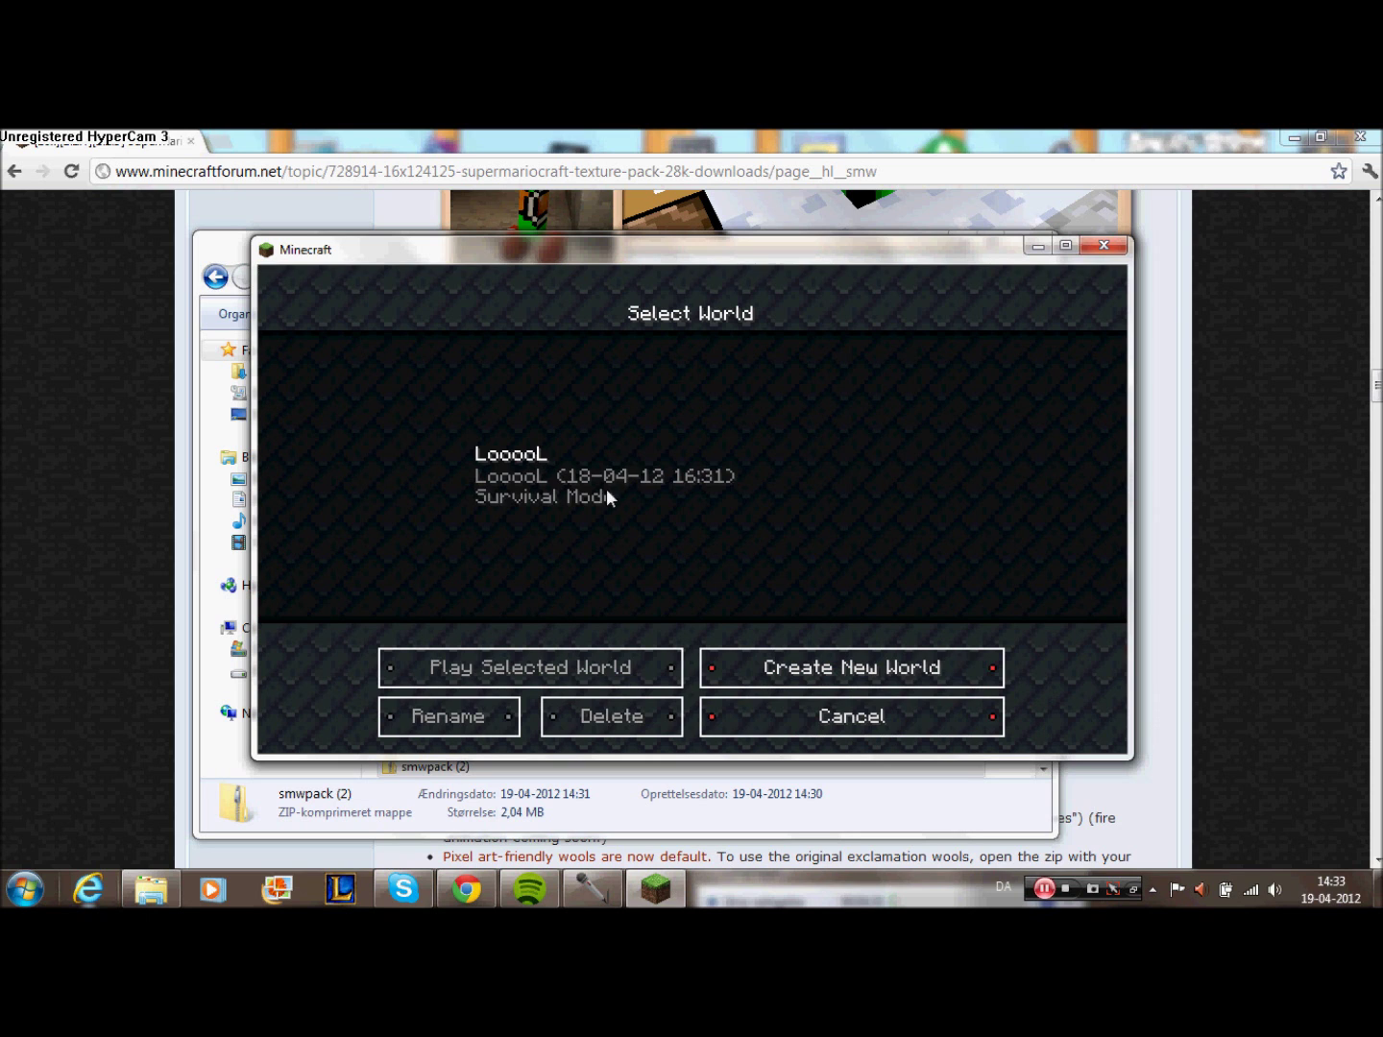
left_click(594, 488)
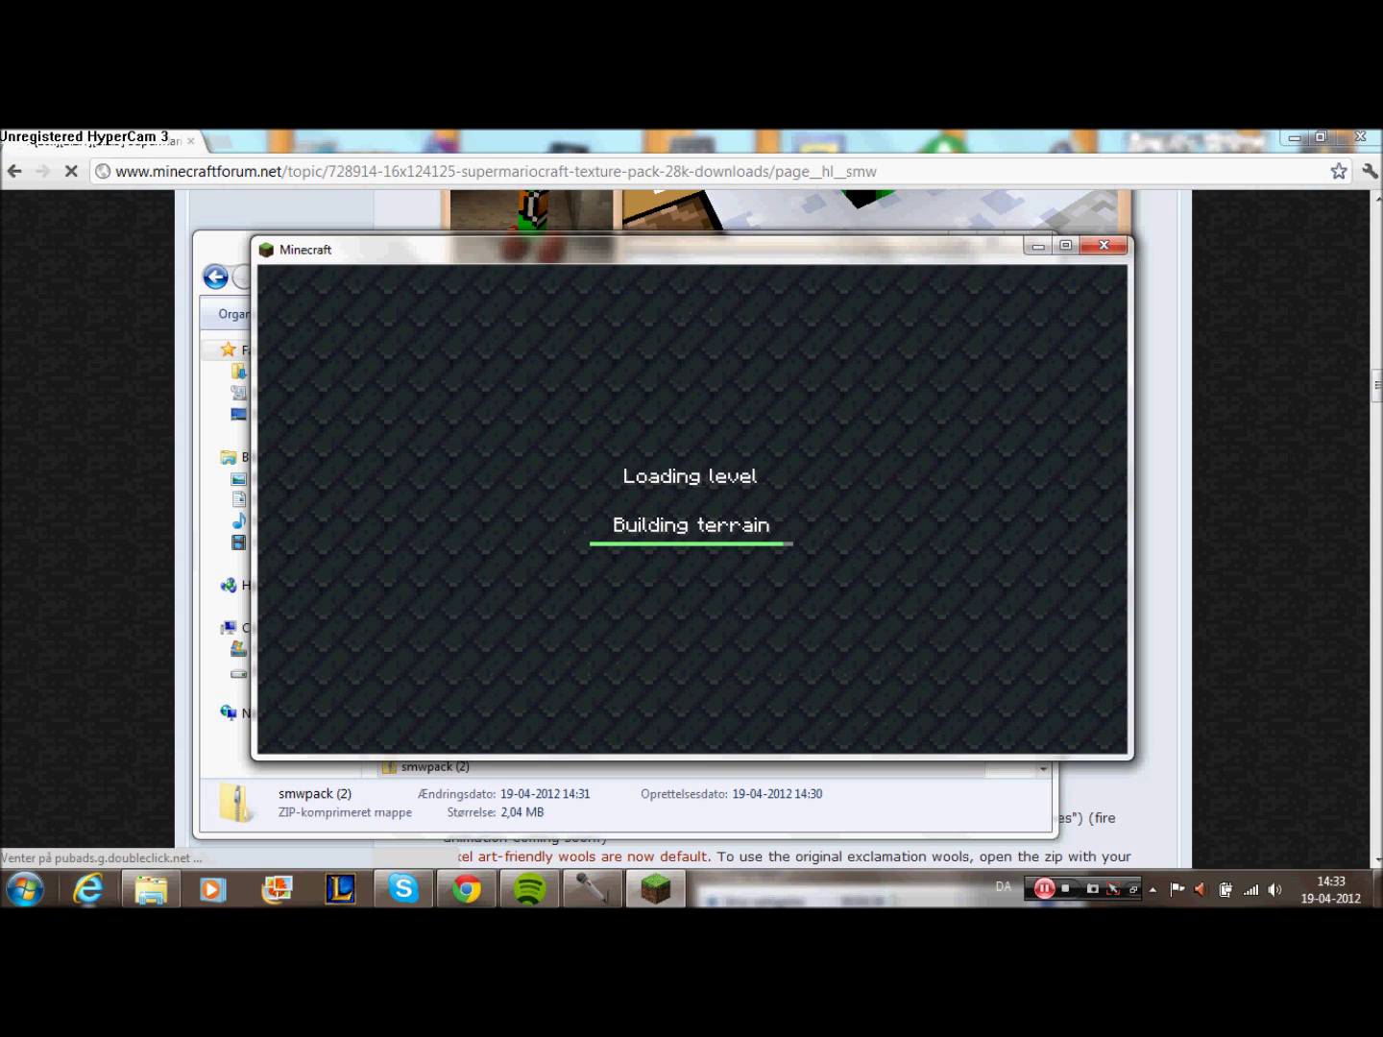
- Pause the game, maximize the Minecraft window to full screen, and resume play
key("Escape")
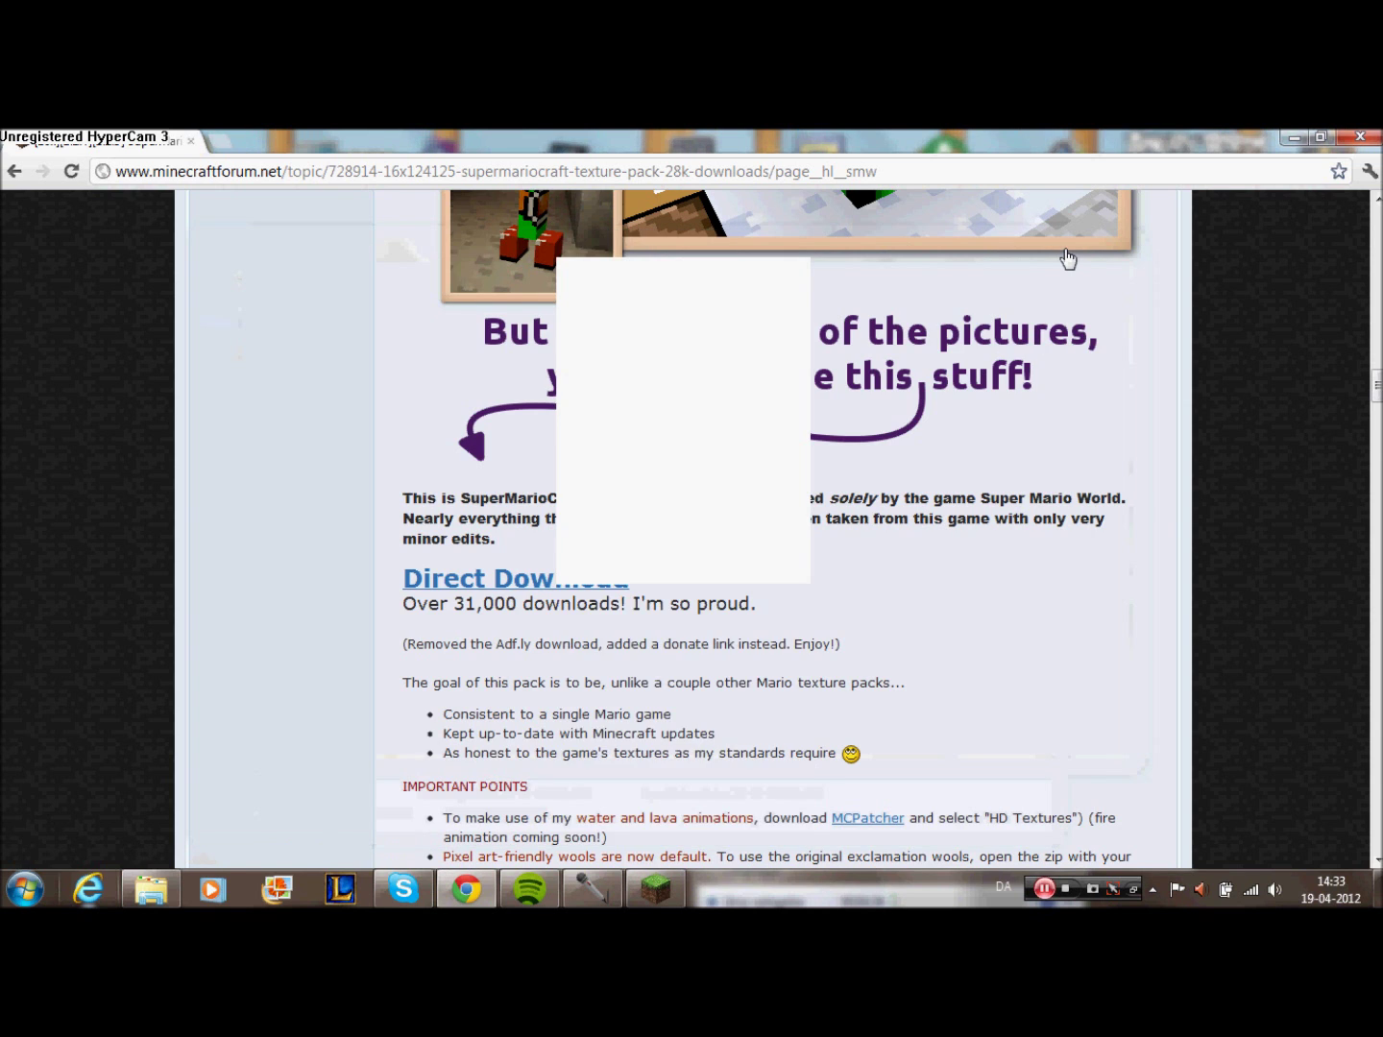
left_click(1038, 247)
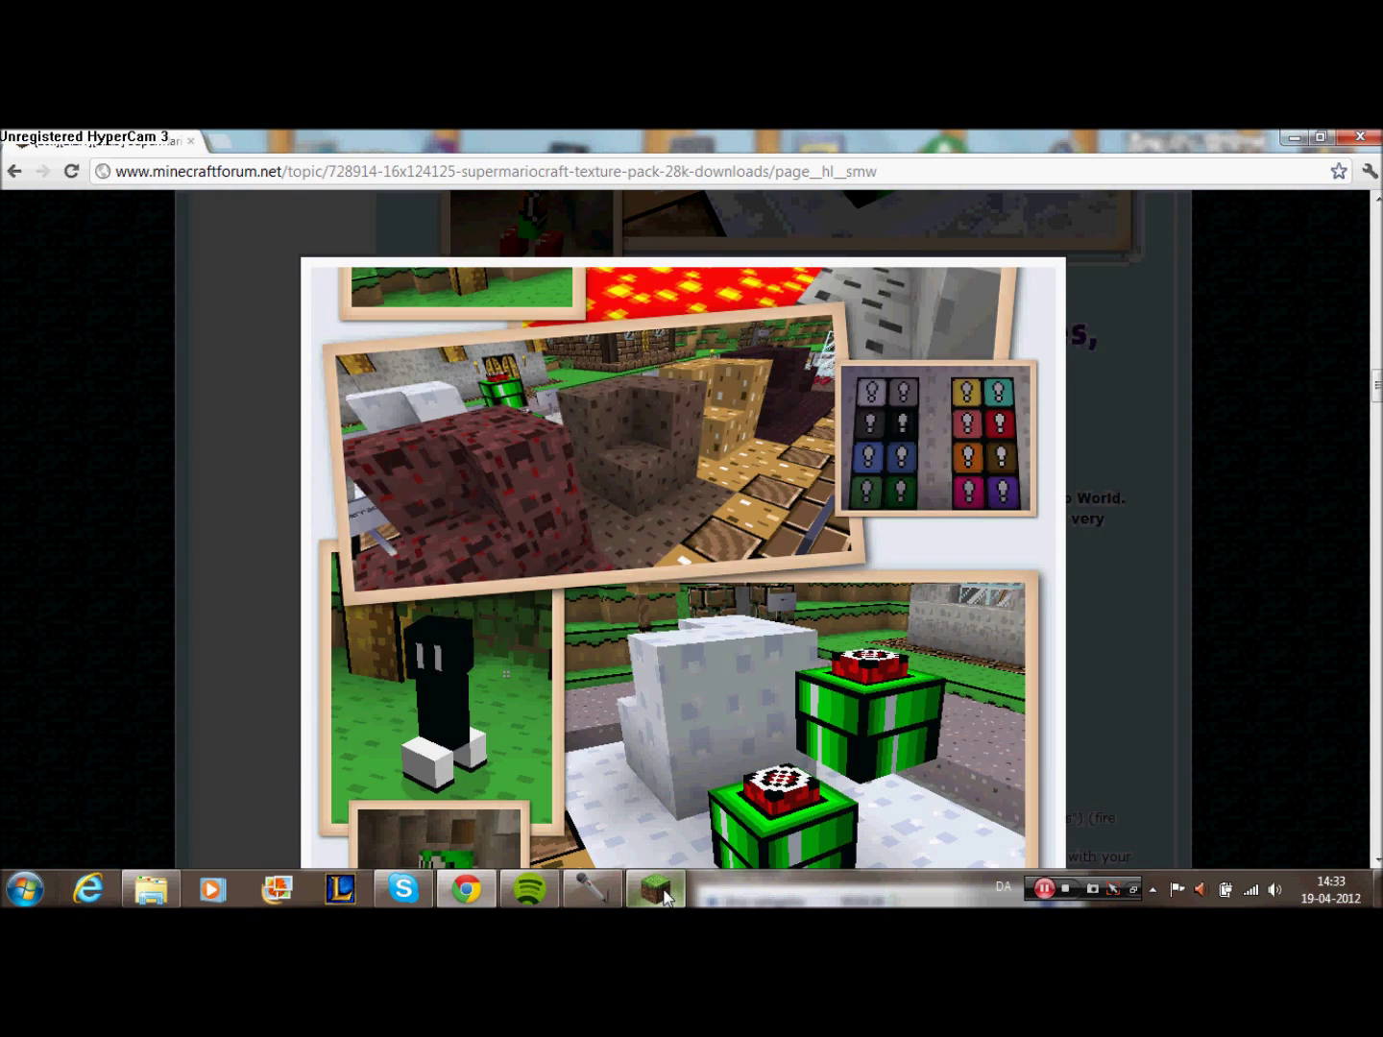
left_click(657, 889)
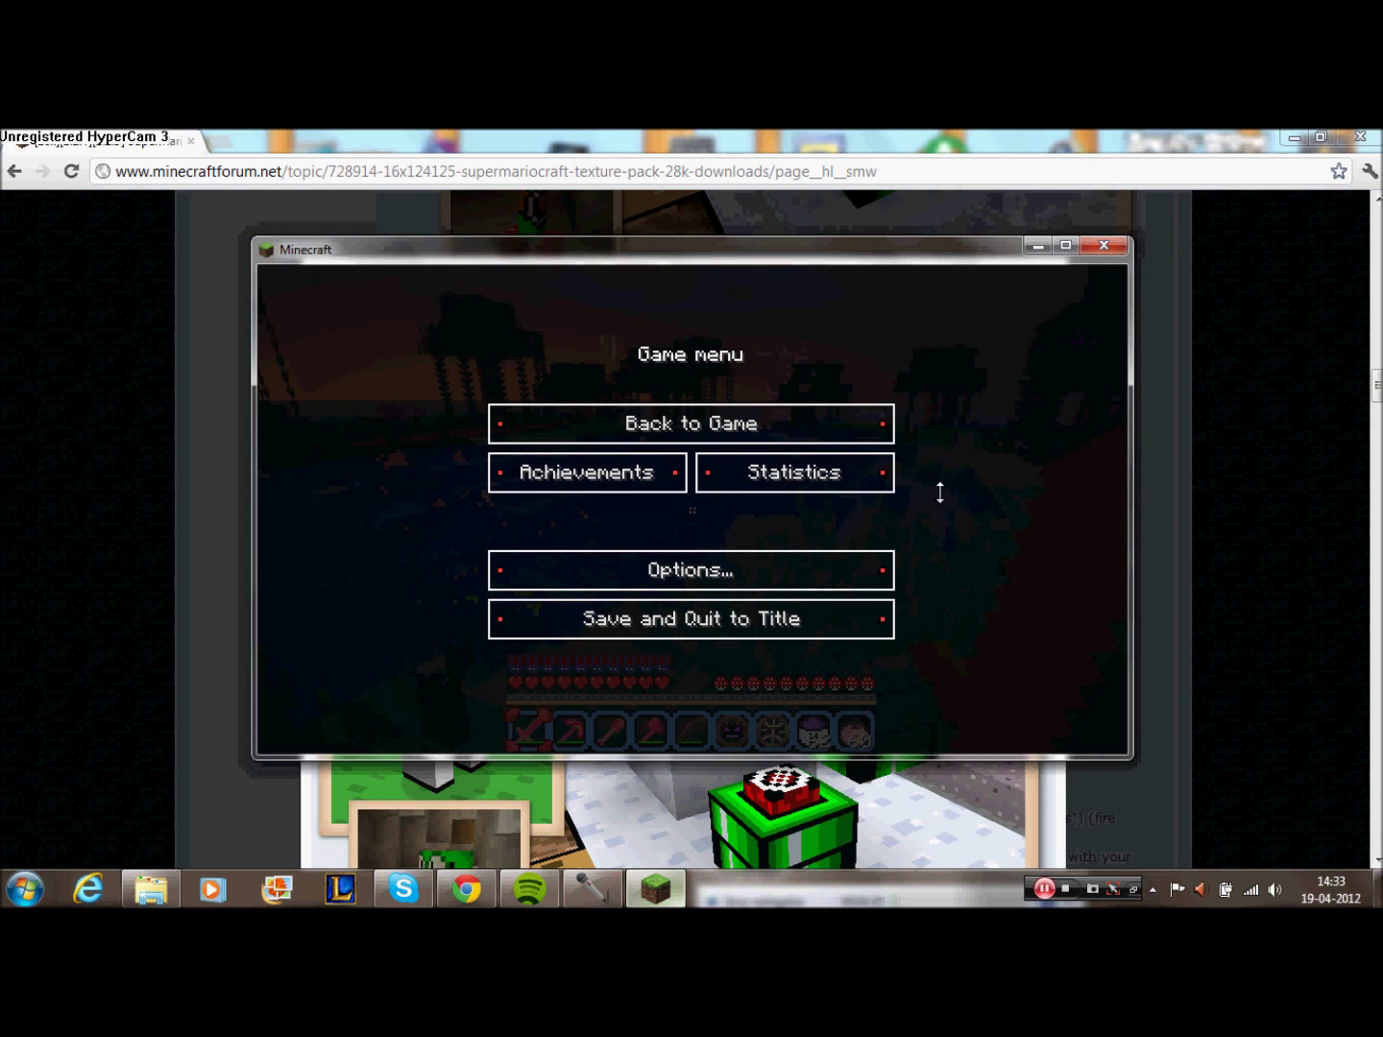
left_click(1066, 246)
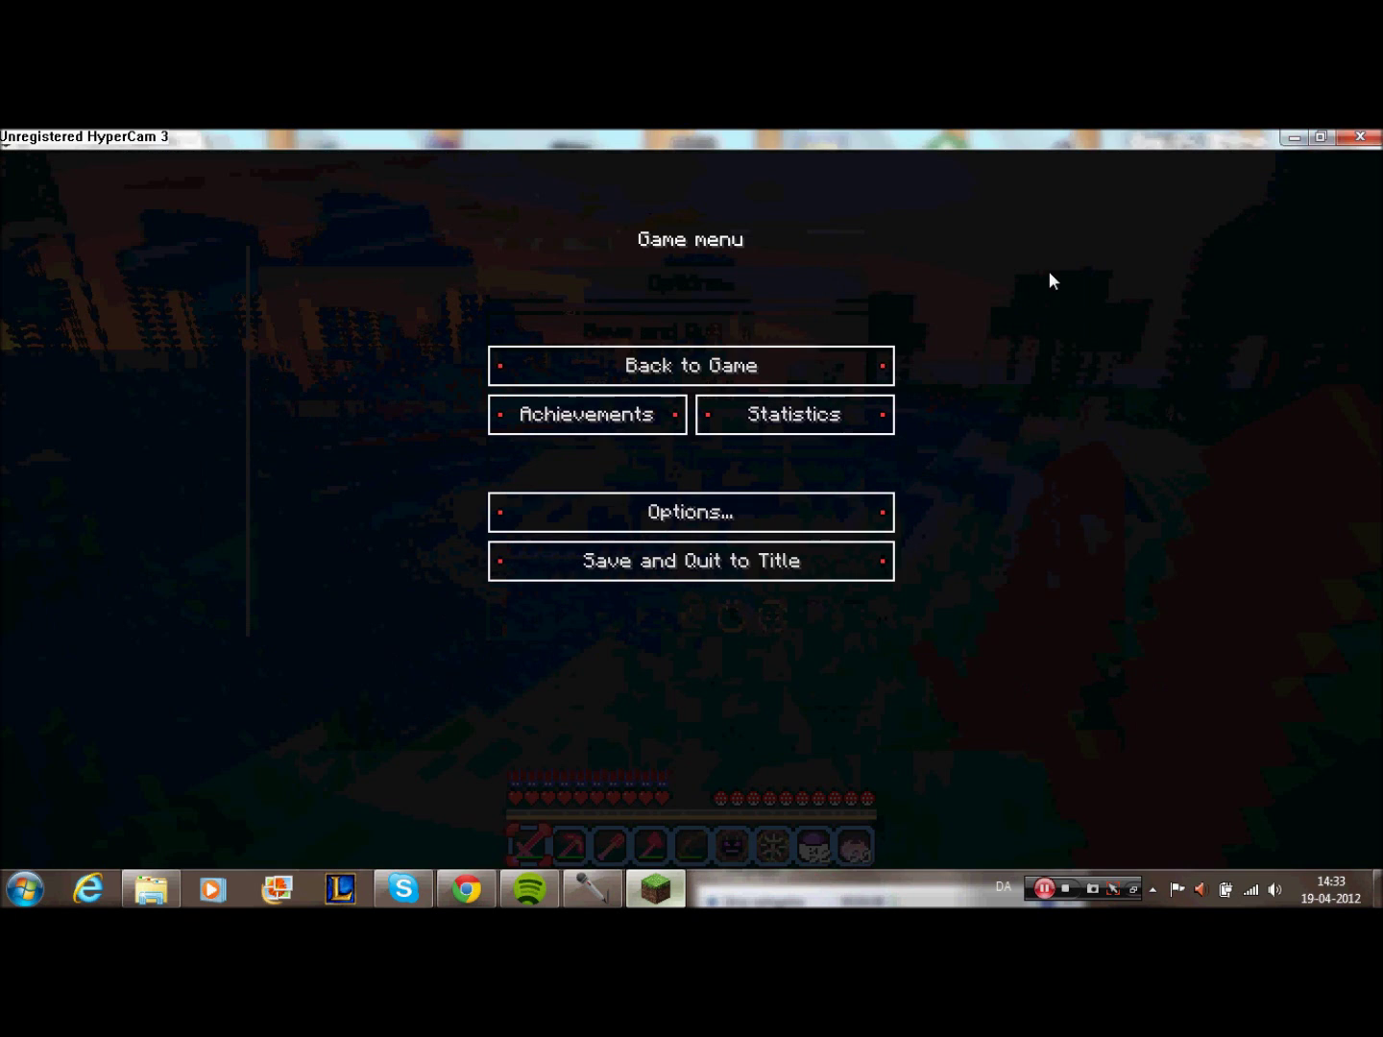
key("Escape")
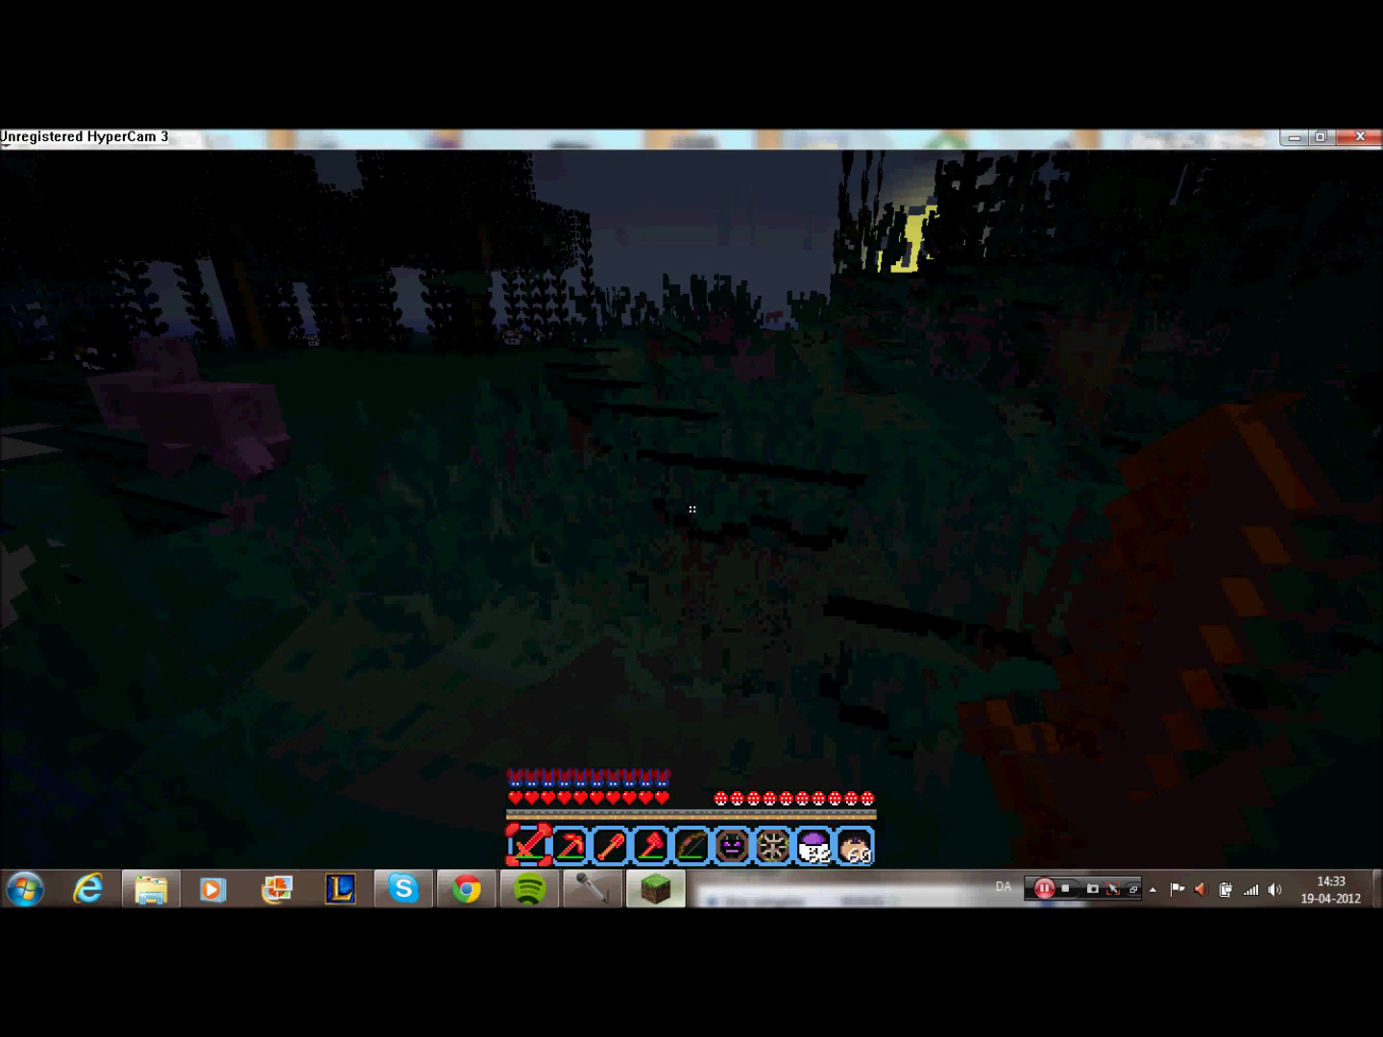
key("Escape")
key("Escape")
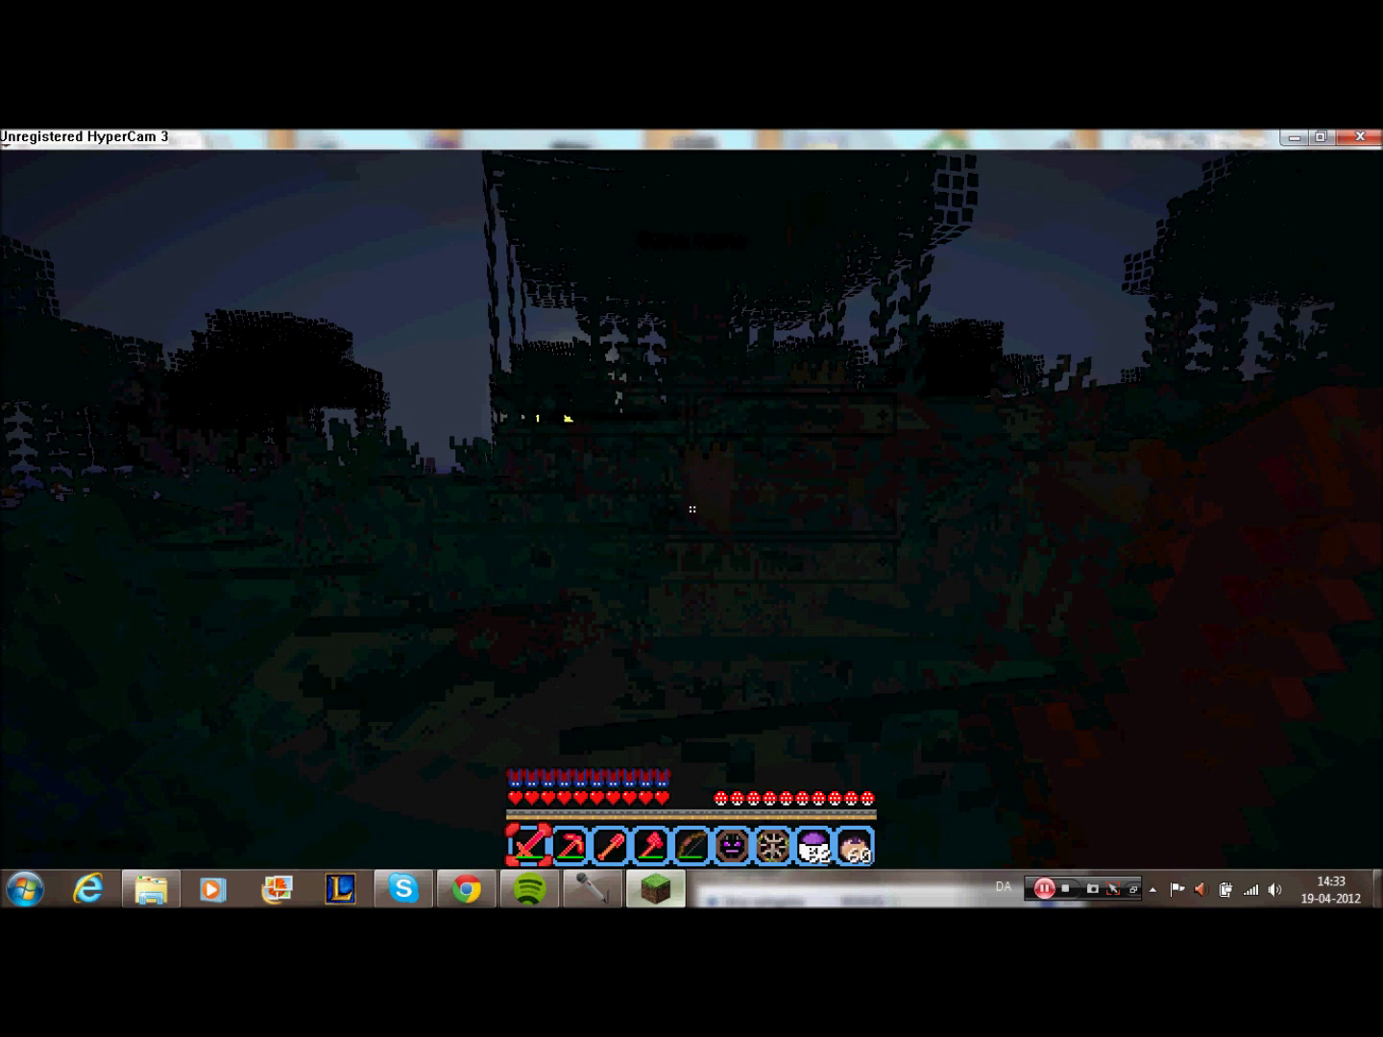
- Bring up the inventory with the TooManyItems overlay and set the world time to noon
key("e")
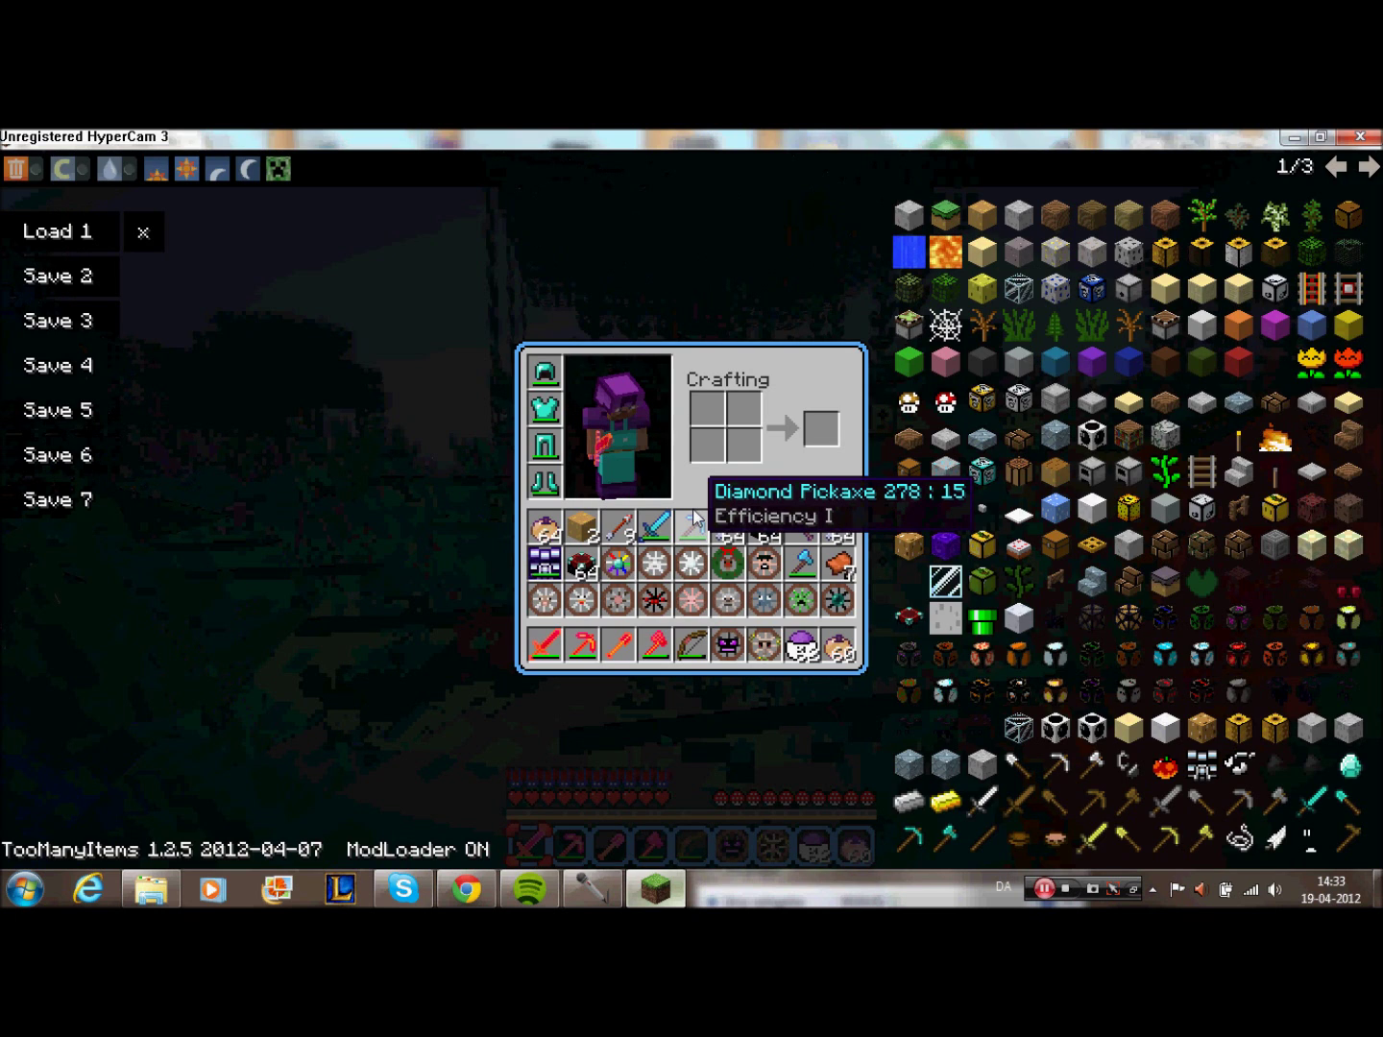
key("o")
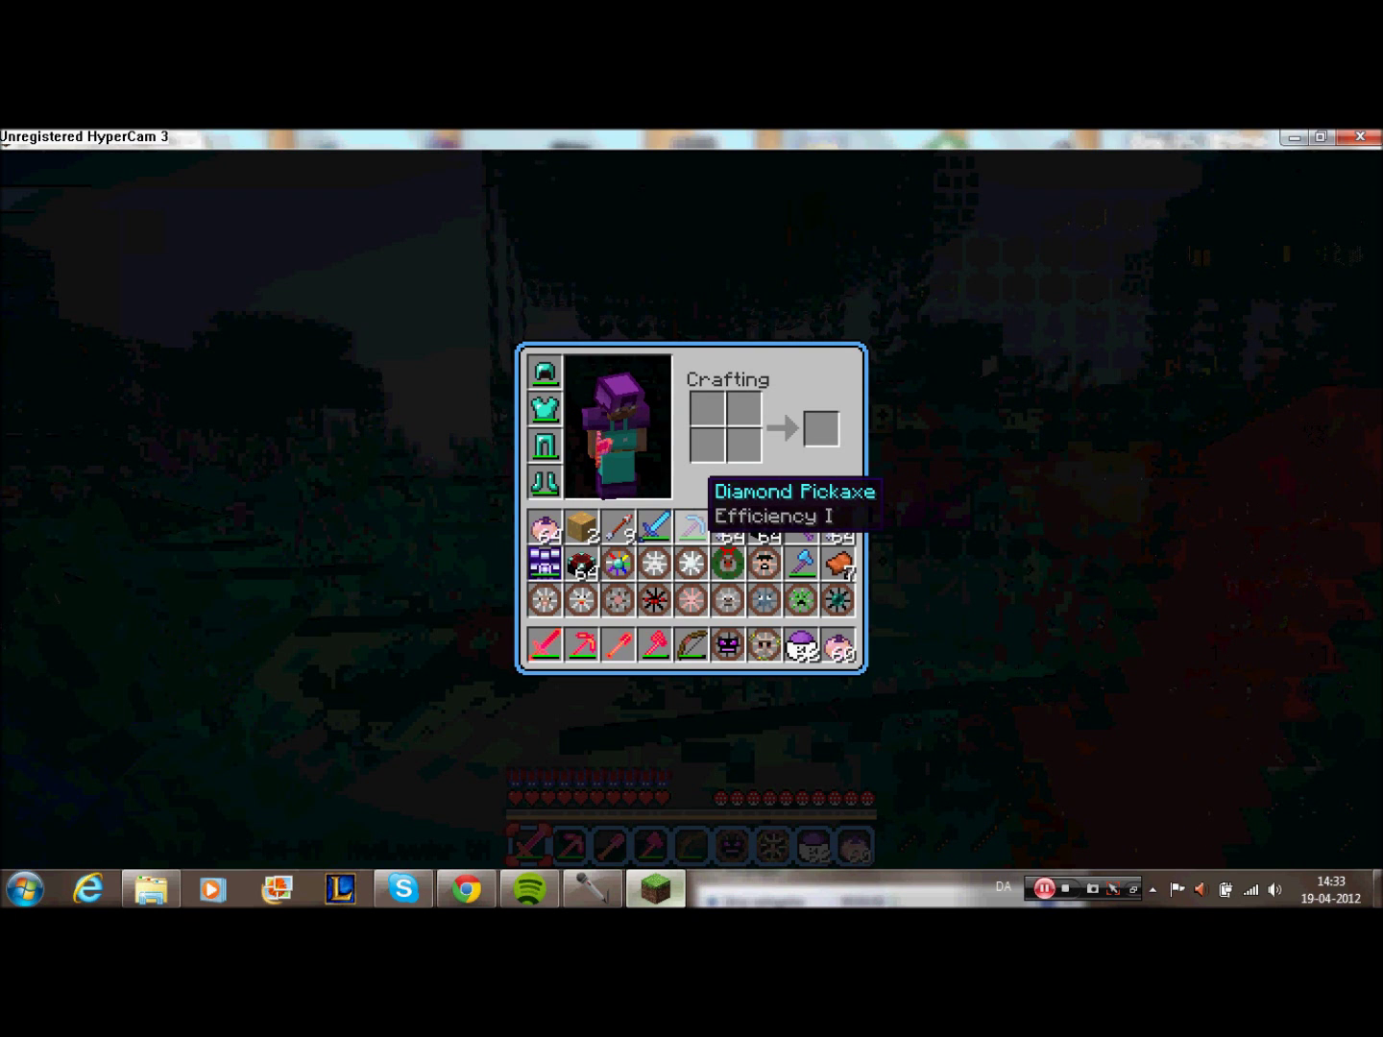
key("e")
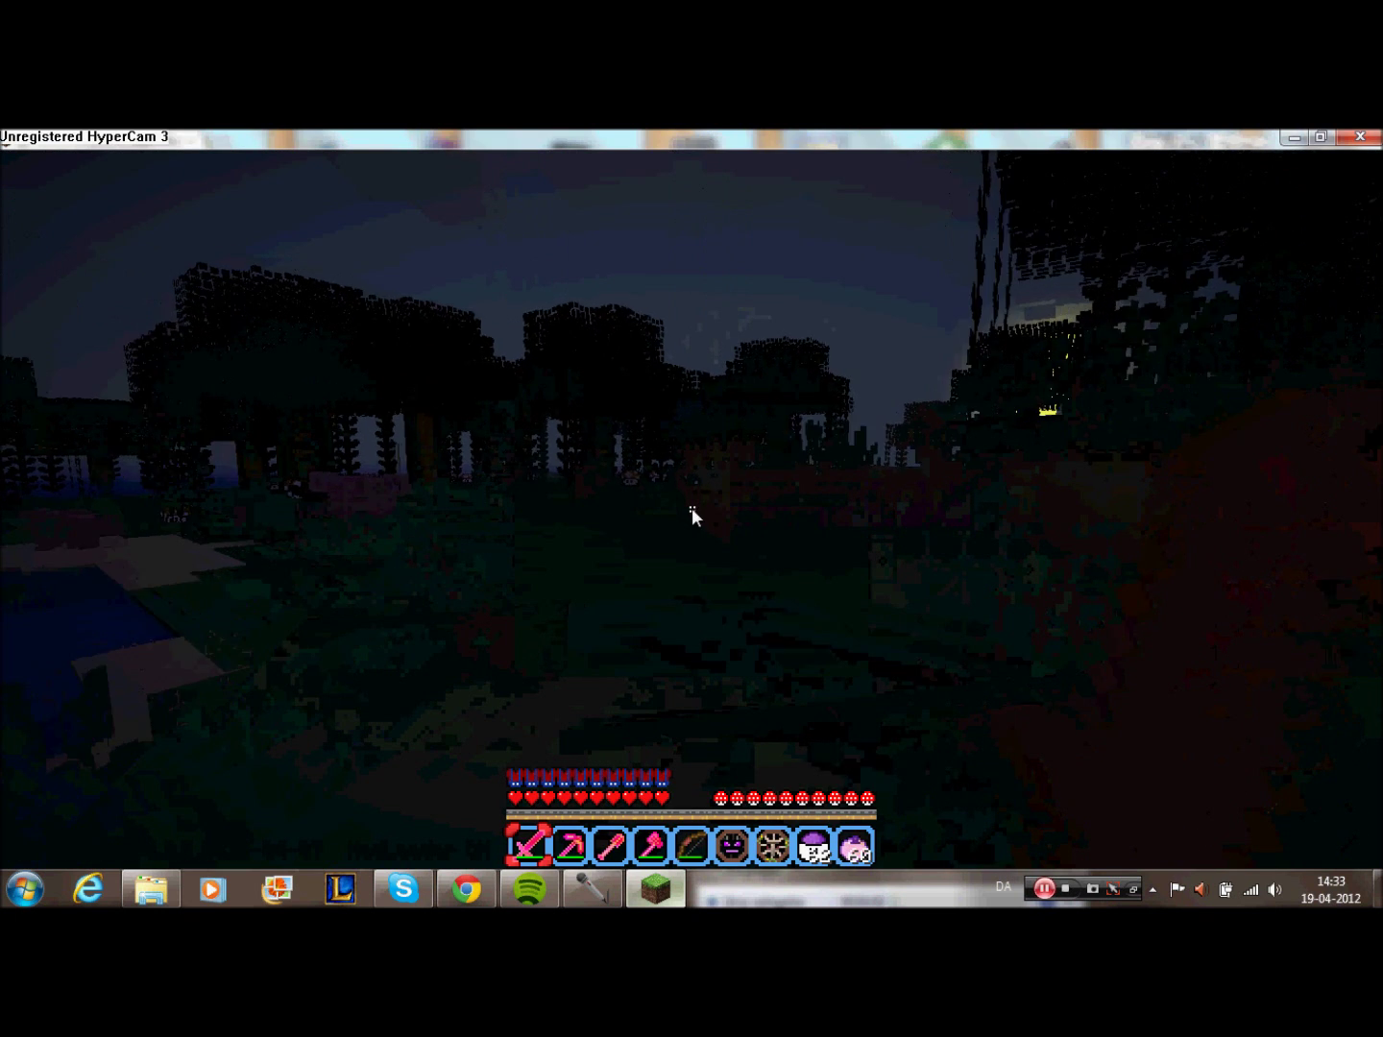
key("e")
key("o")
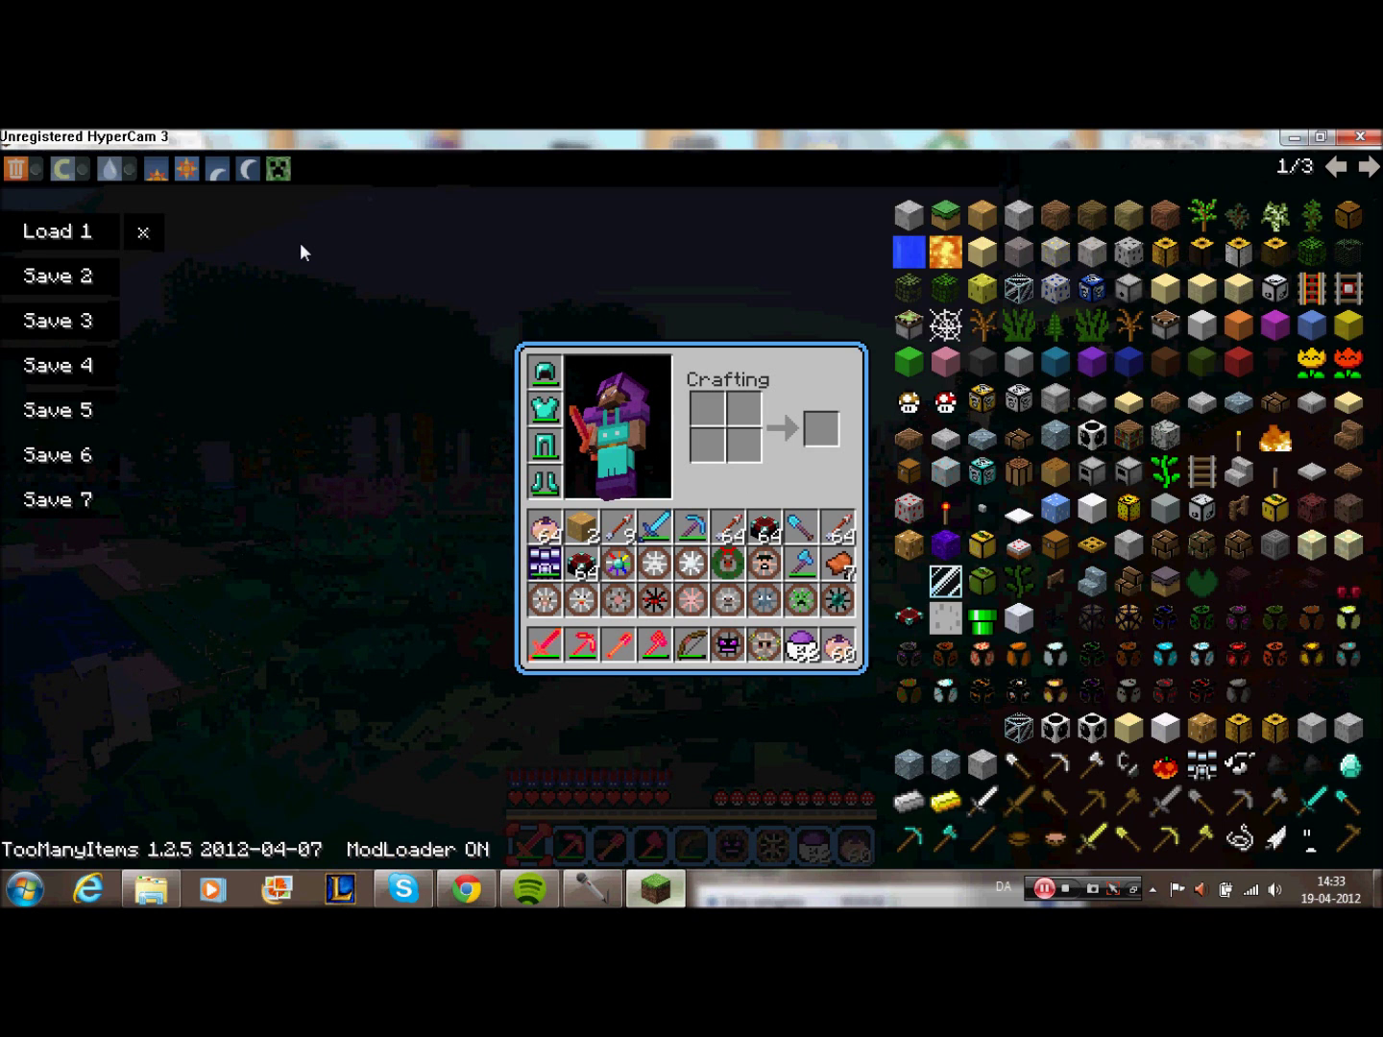
left_click(191, 168)
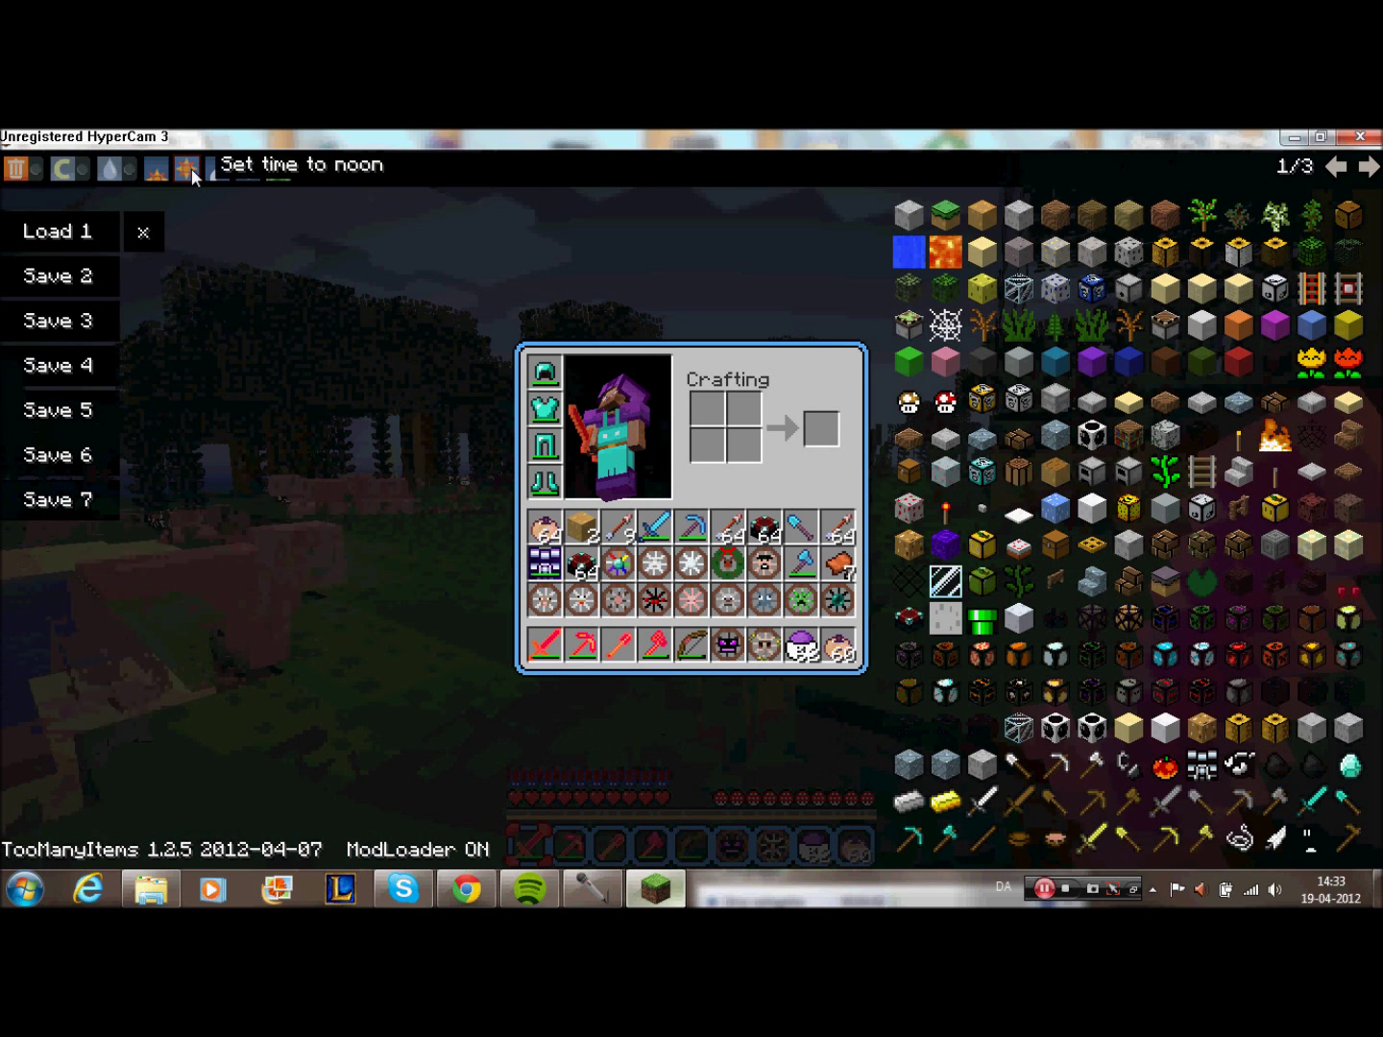
- Hide the TMI overlay, close the inventory, and scroll the hotbar to the bow
key("o")
key("e")
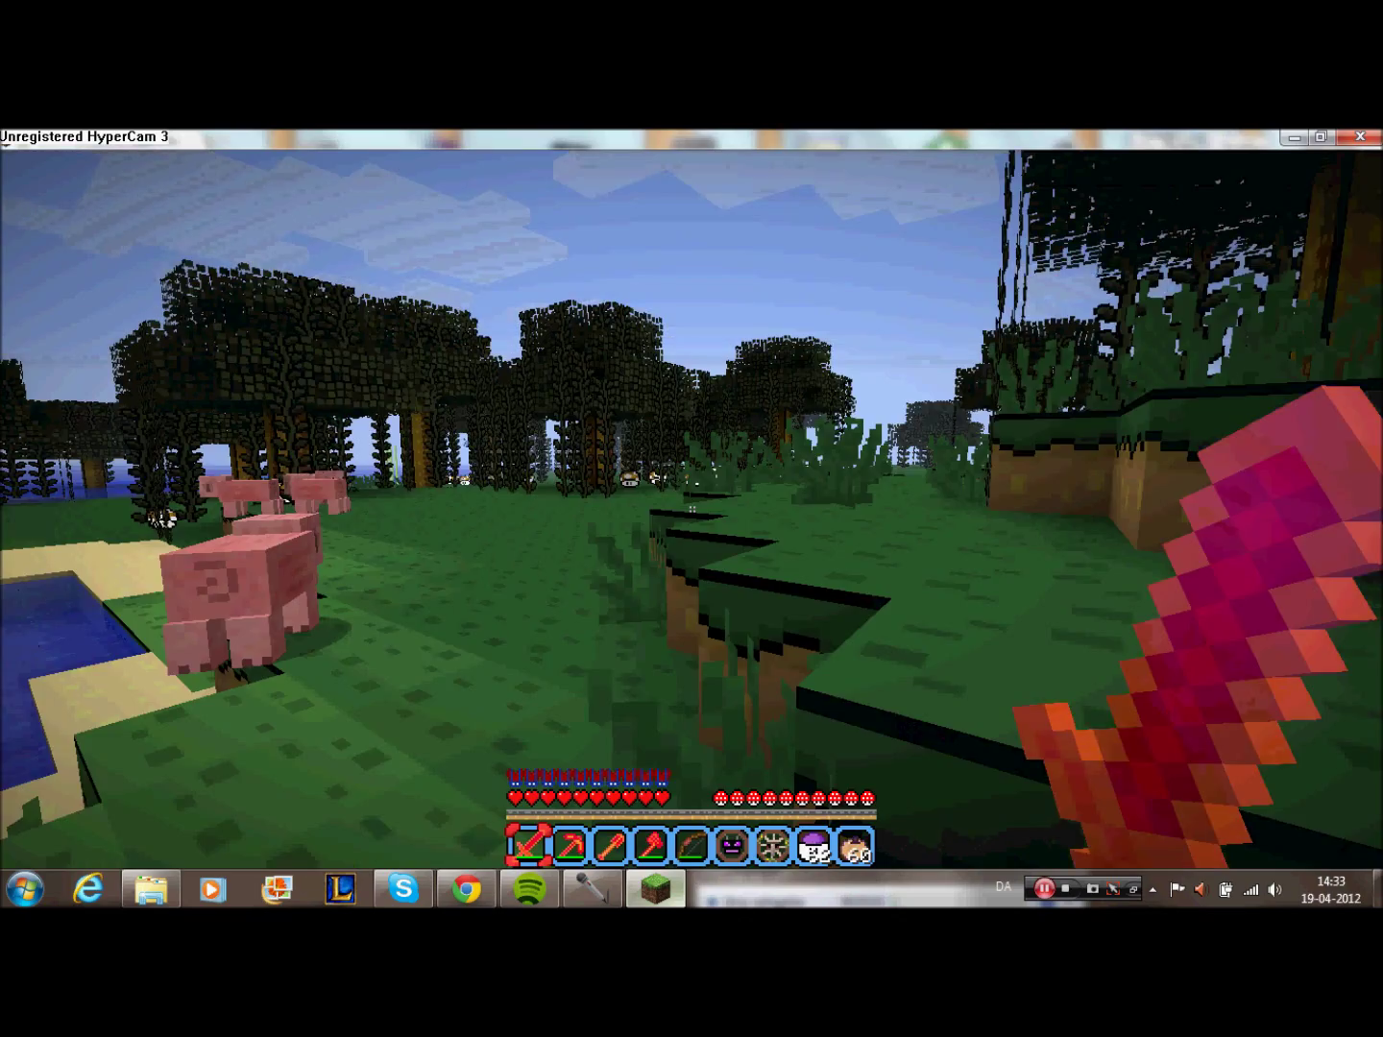
scroll(691, 509, "down", 3)
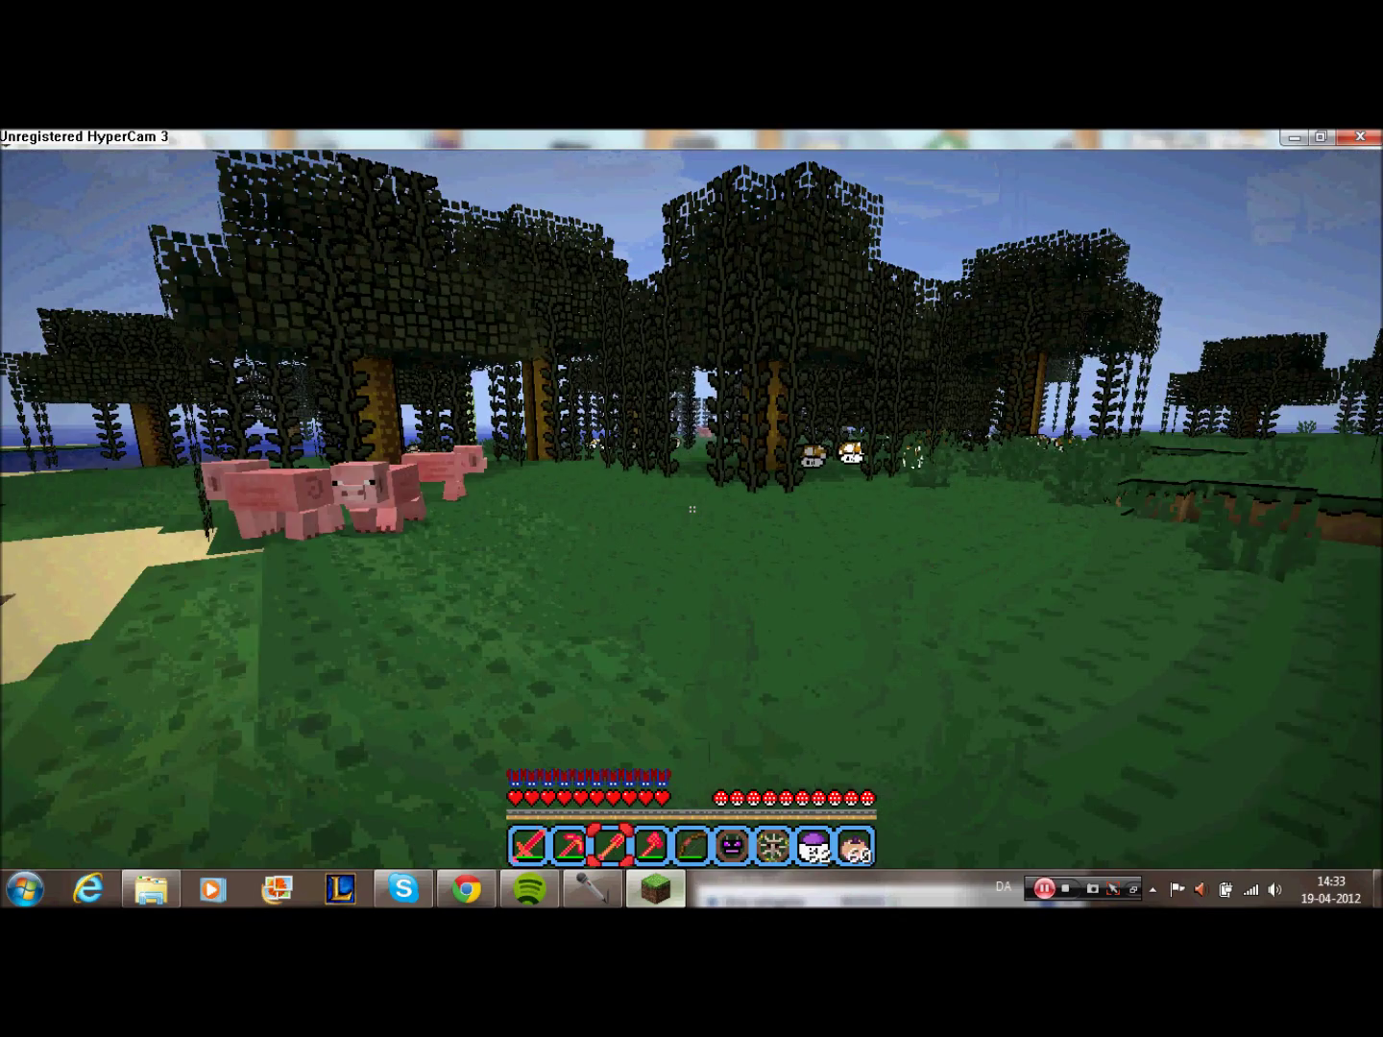
scroll(691, 509, "down", 1)
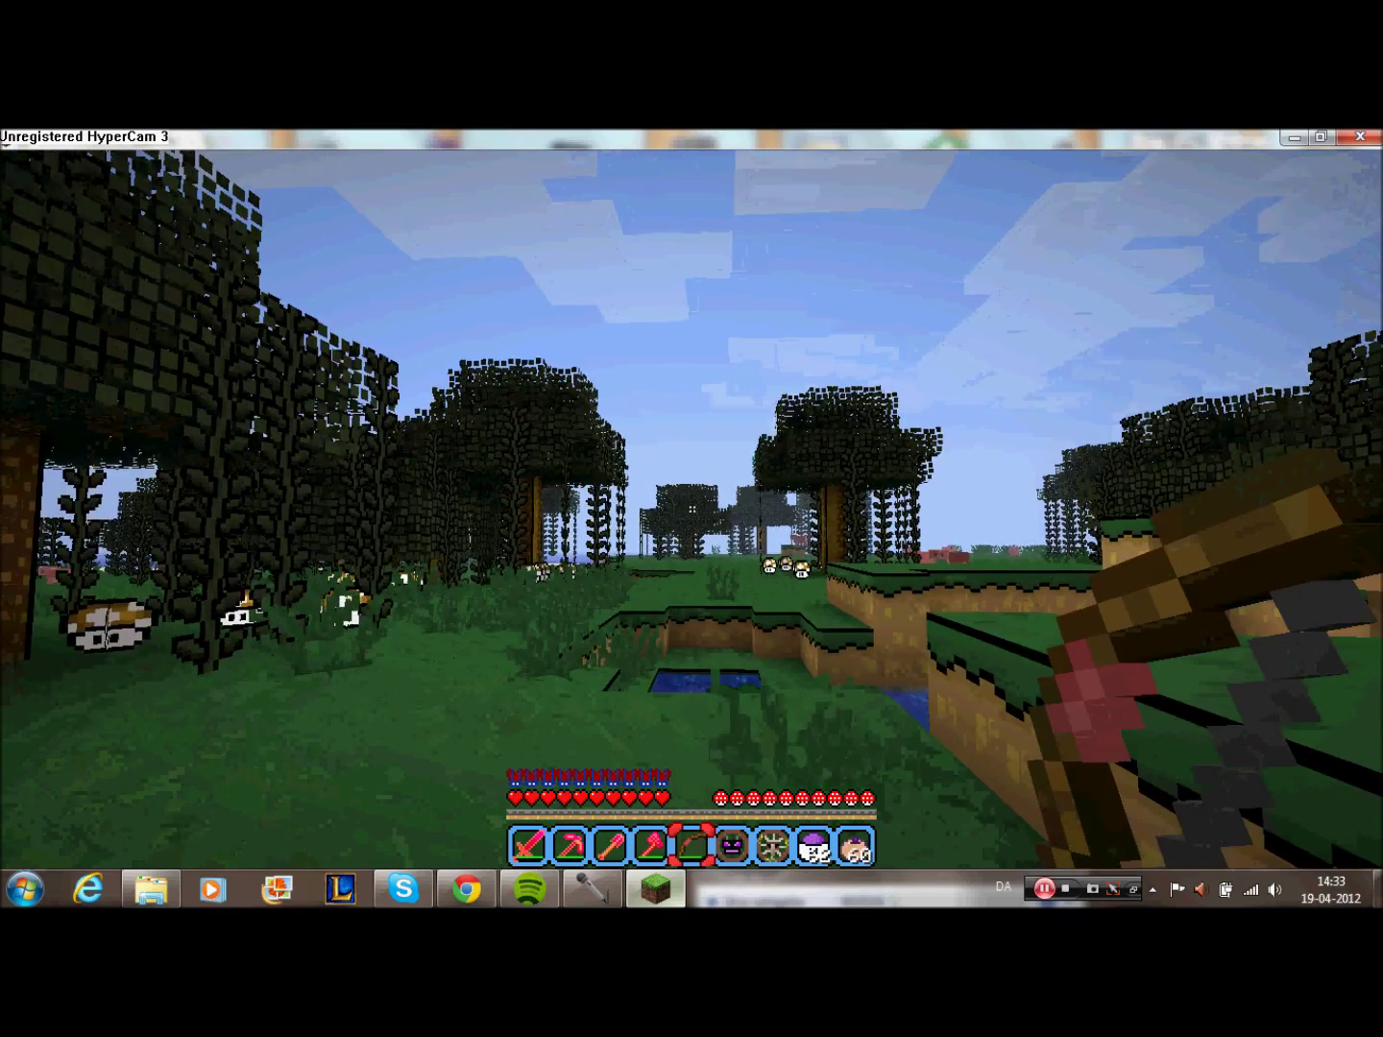
- Walk through the daylit swamp toward the trees, firing arrows, then open the game menu
key("w")
key("w")
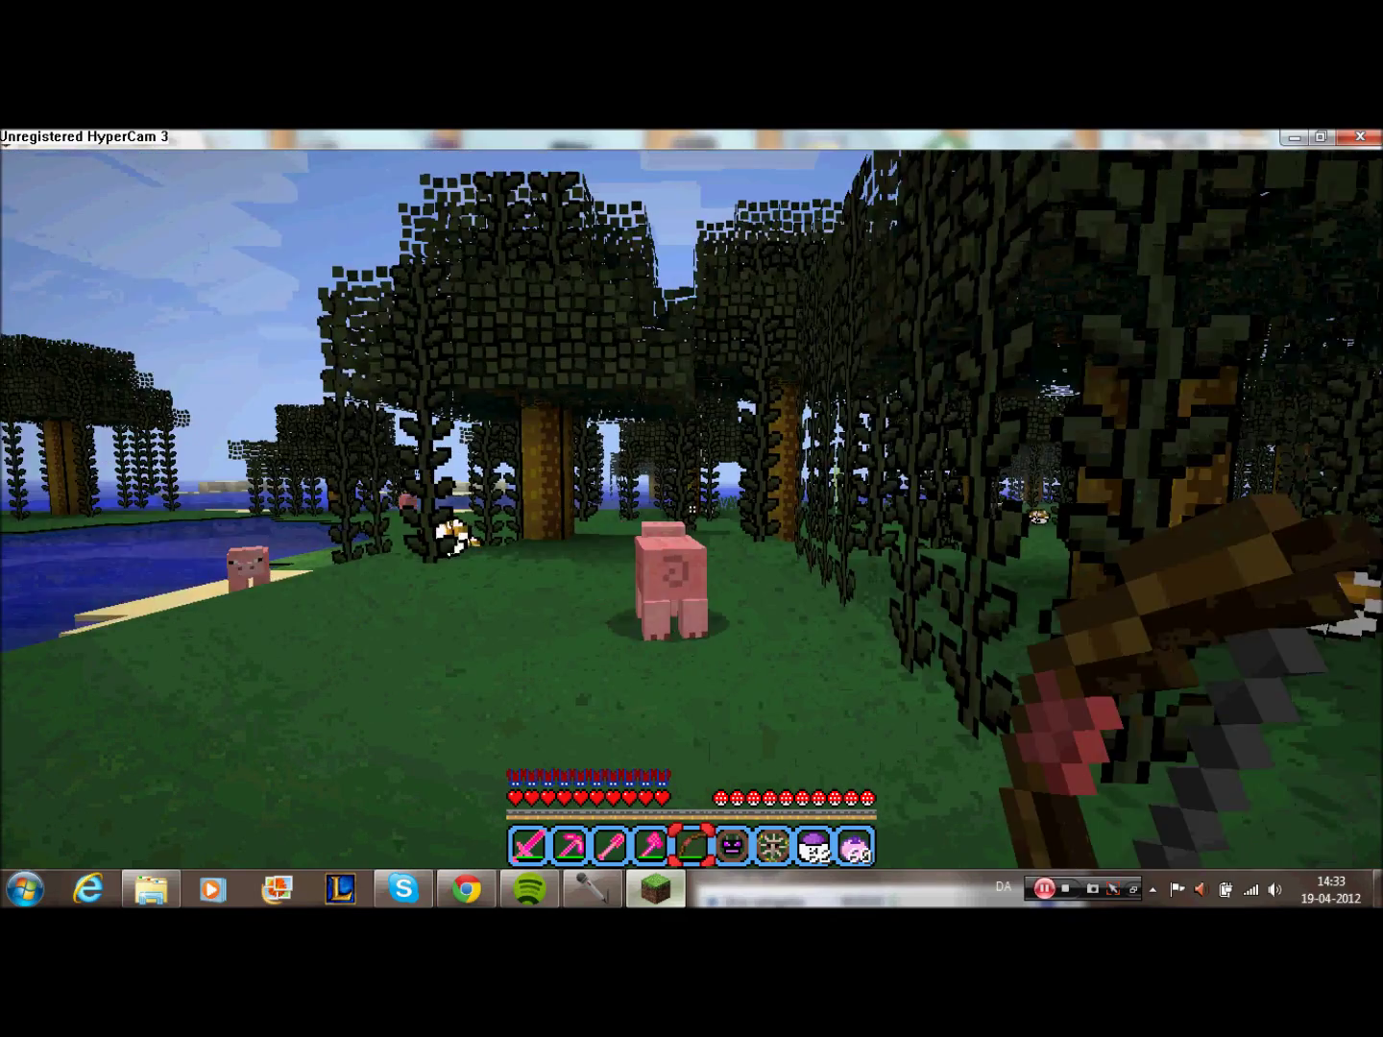
key("w")
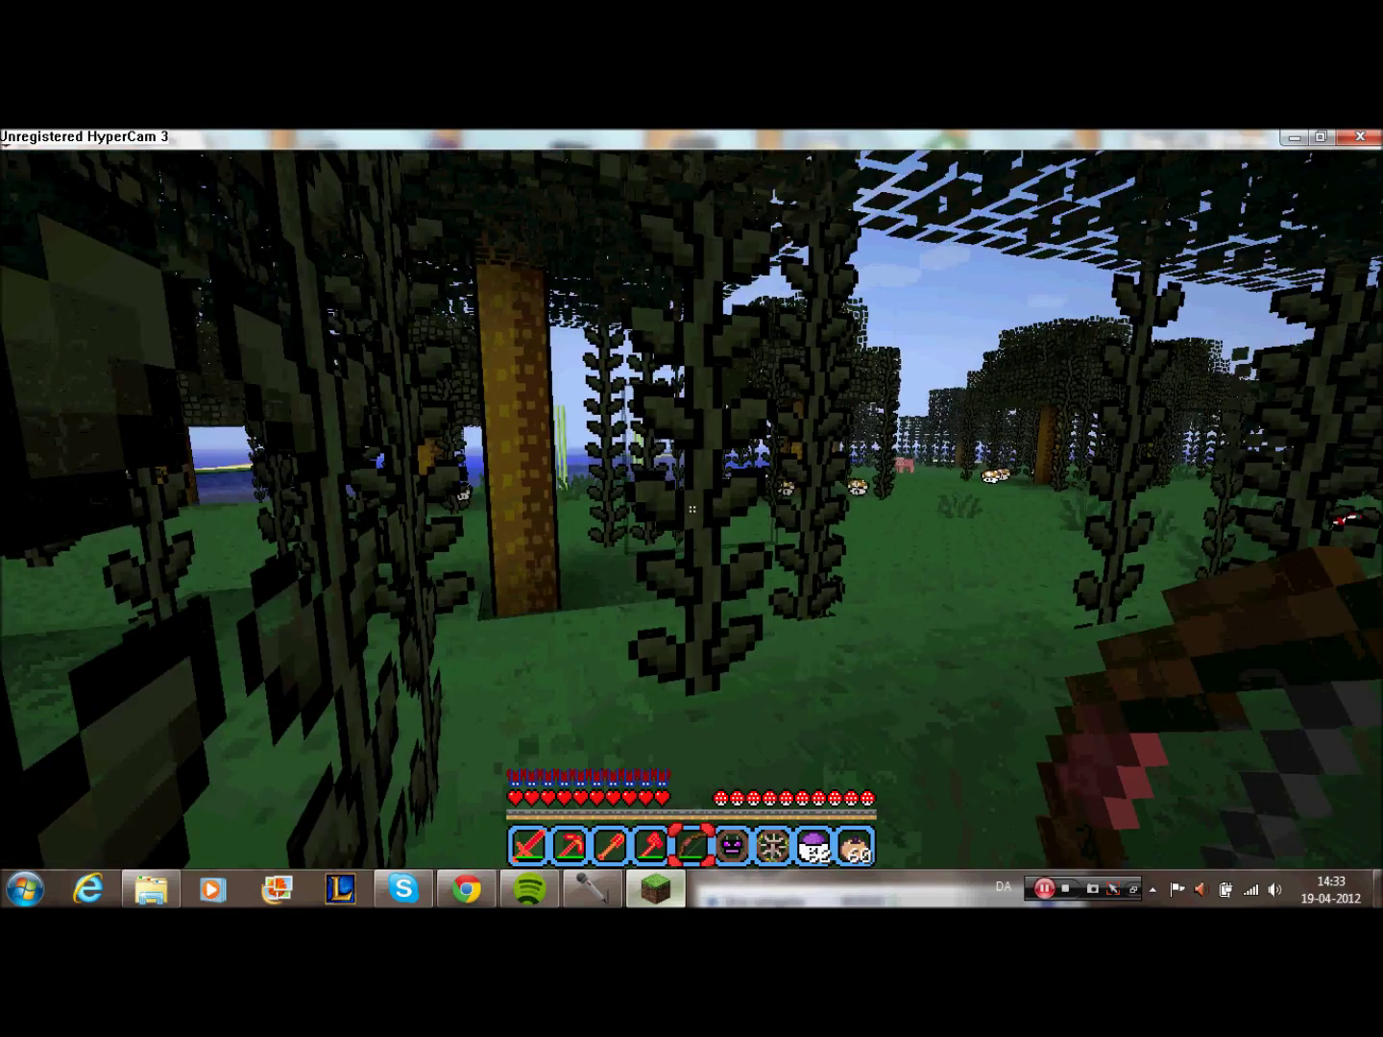
key("w")
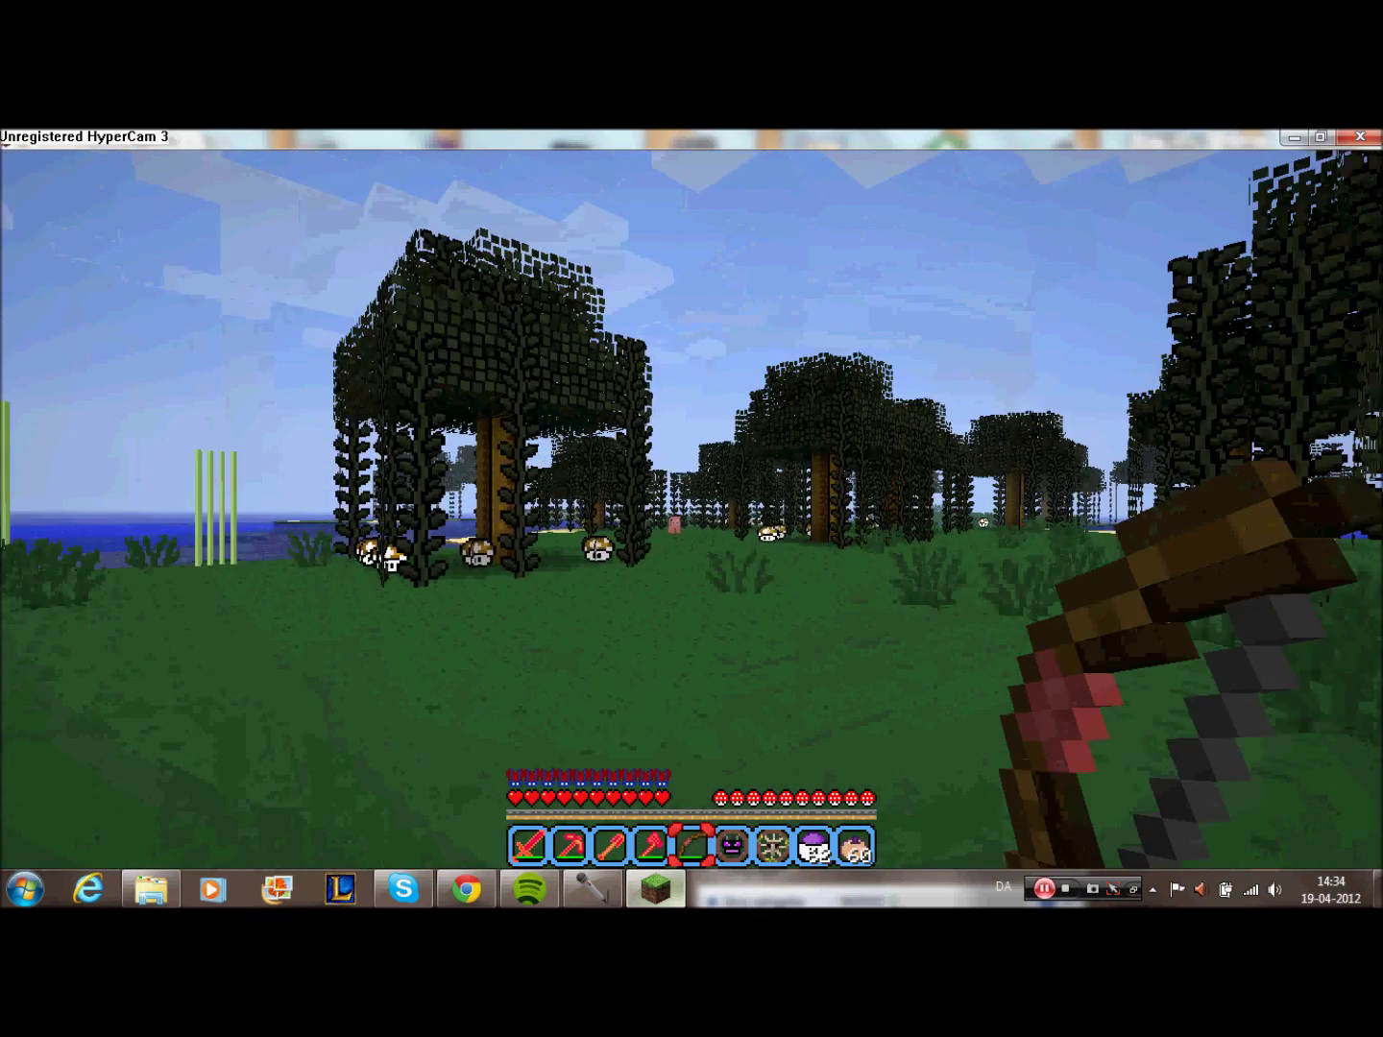
right_click(691, 518)
key("w")
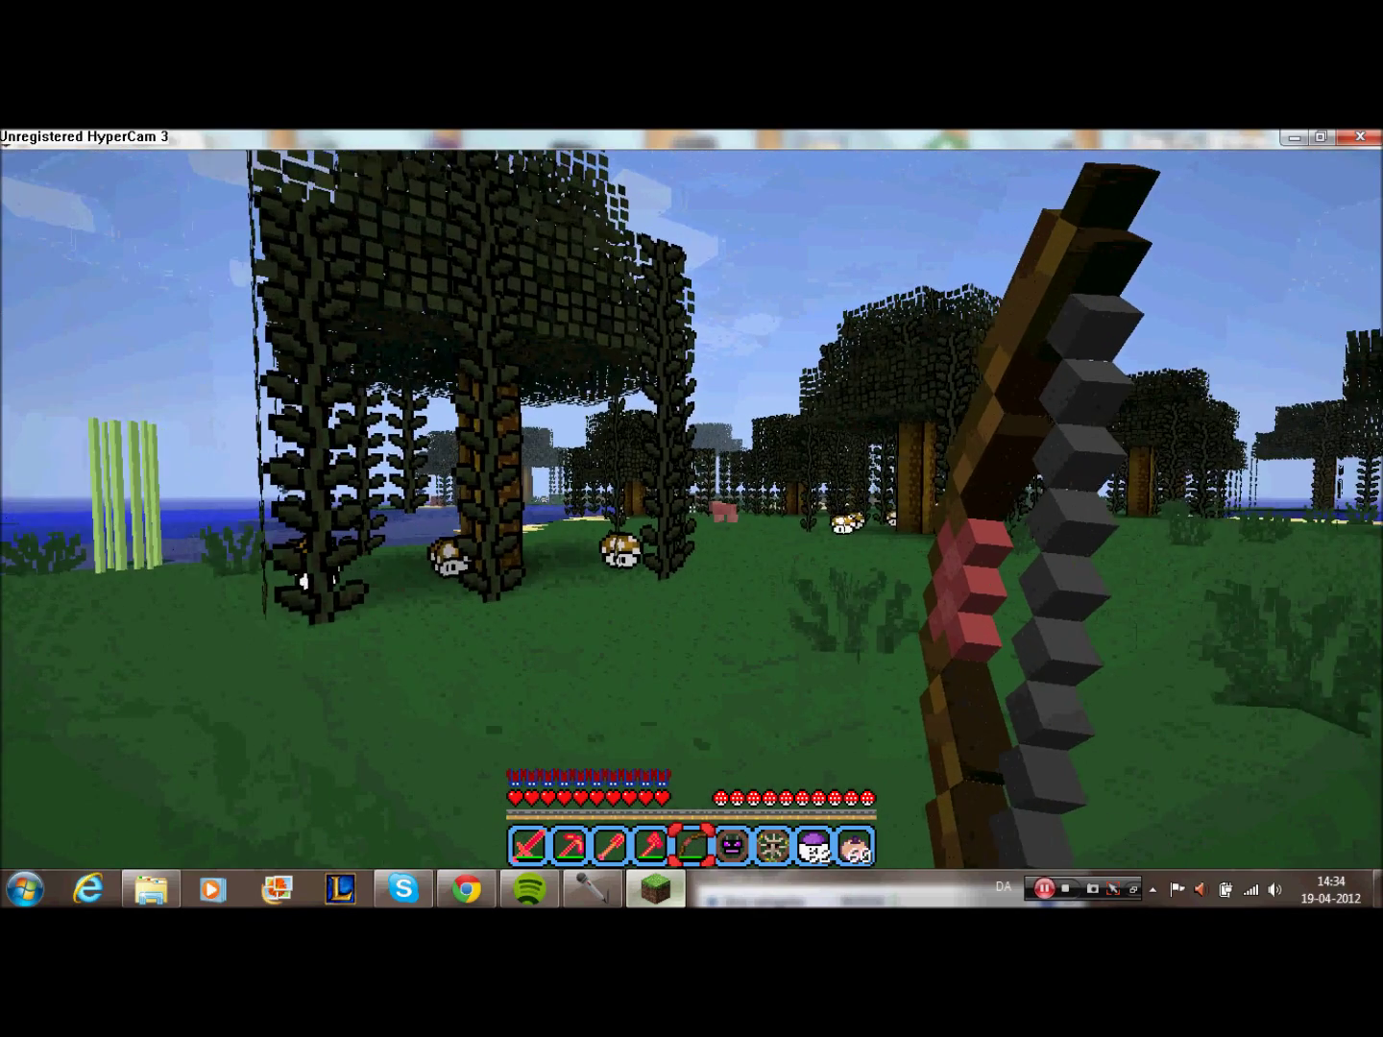
key("w")
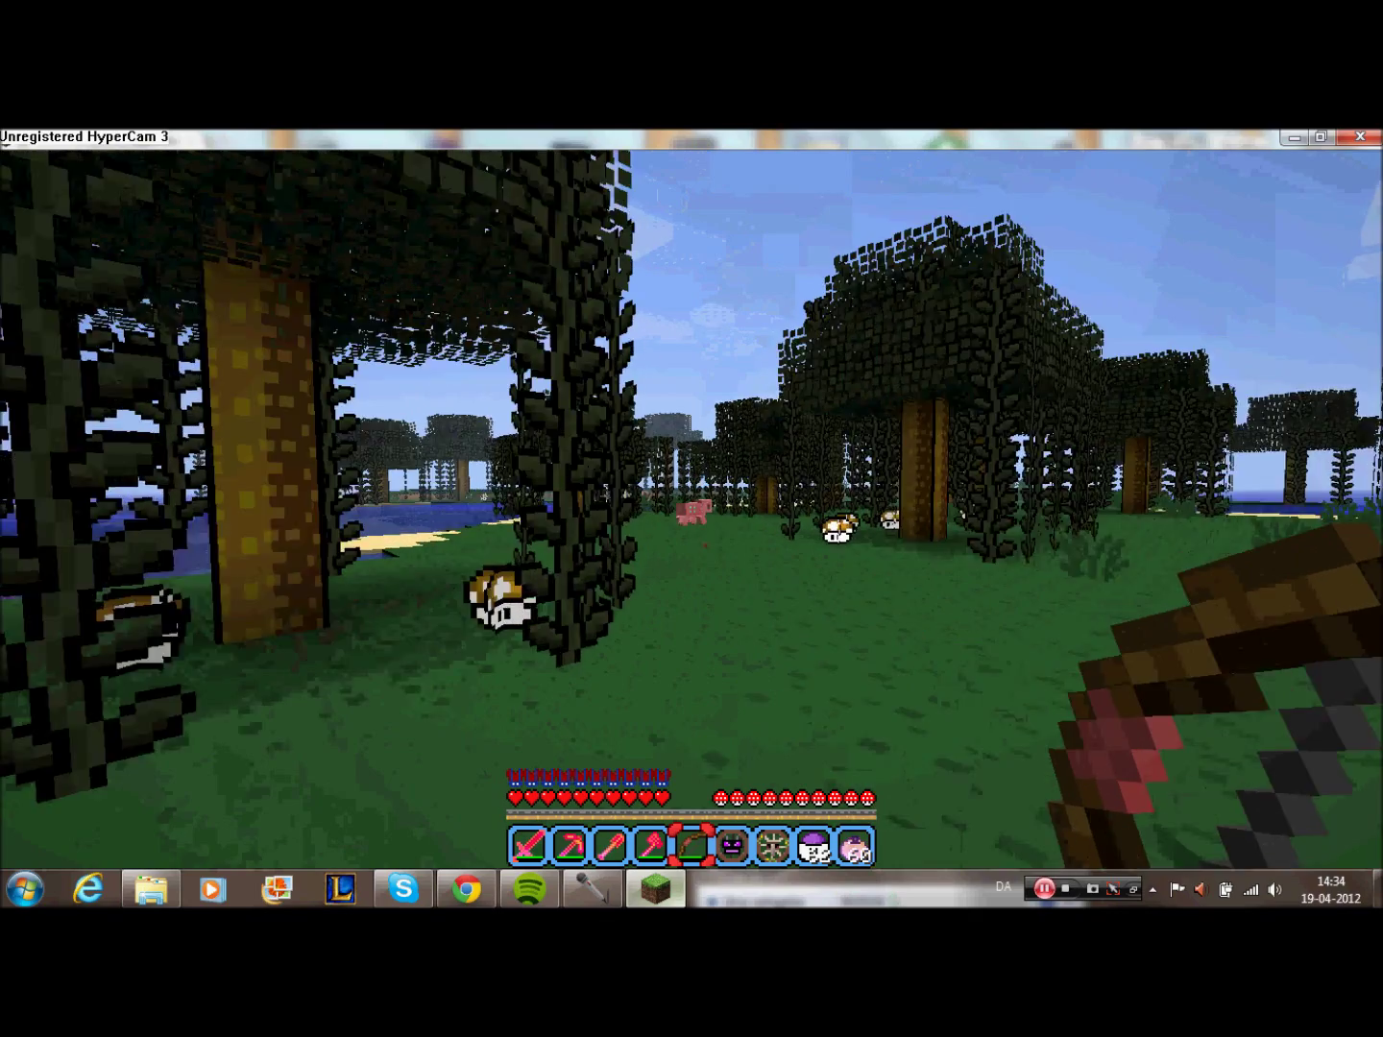
right_click(691, 520)
key("w")
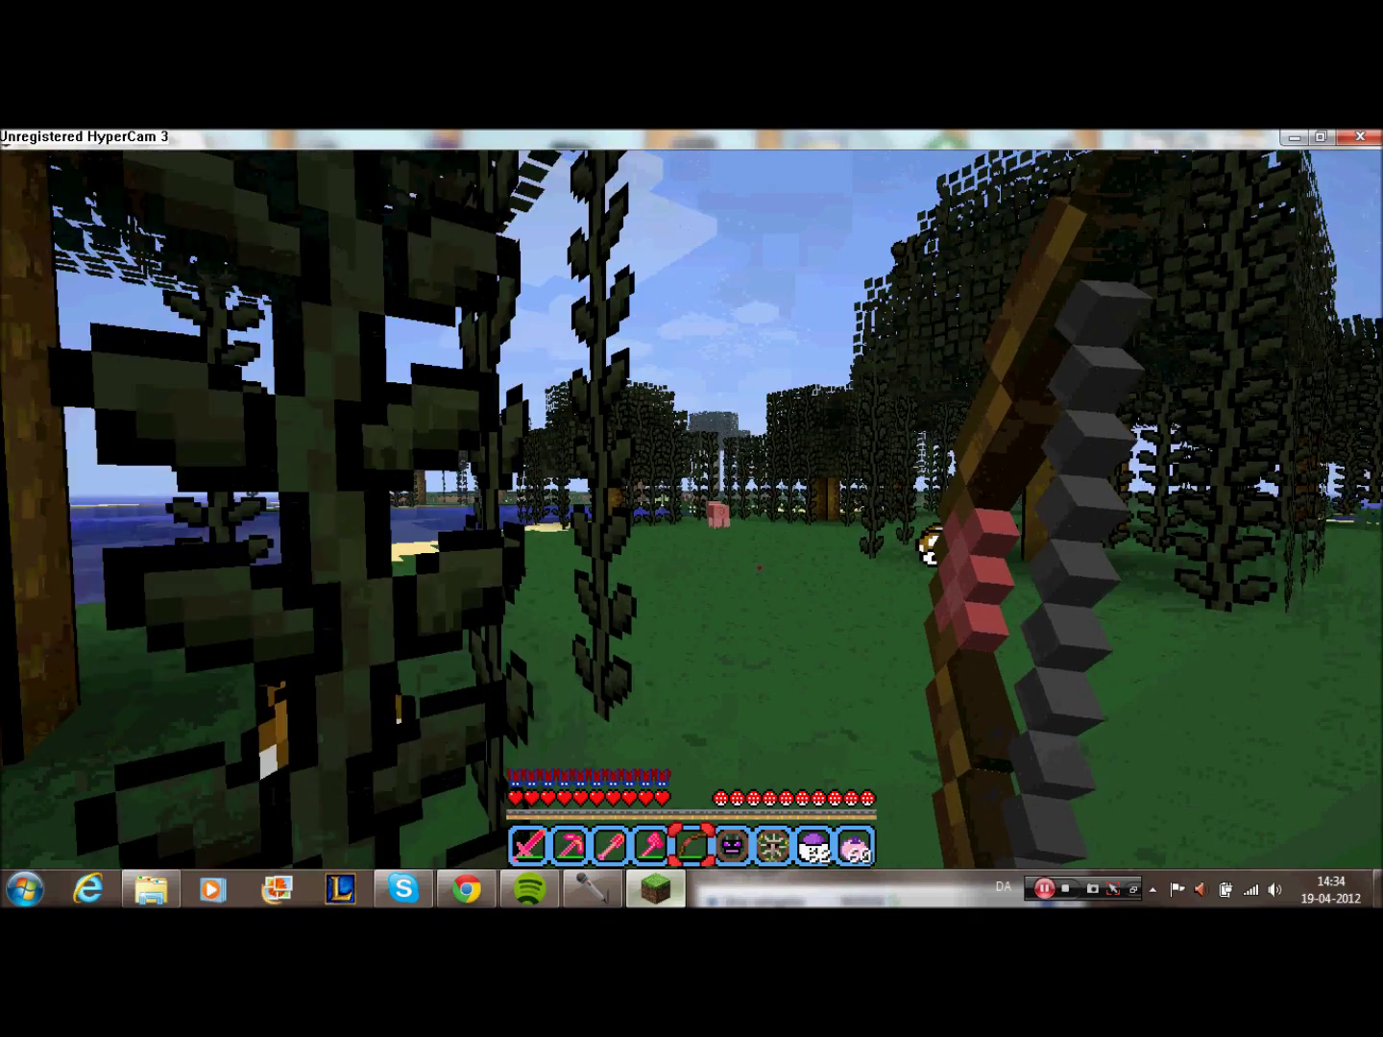
key("w")
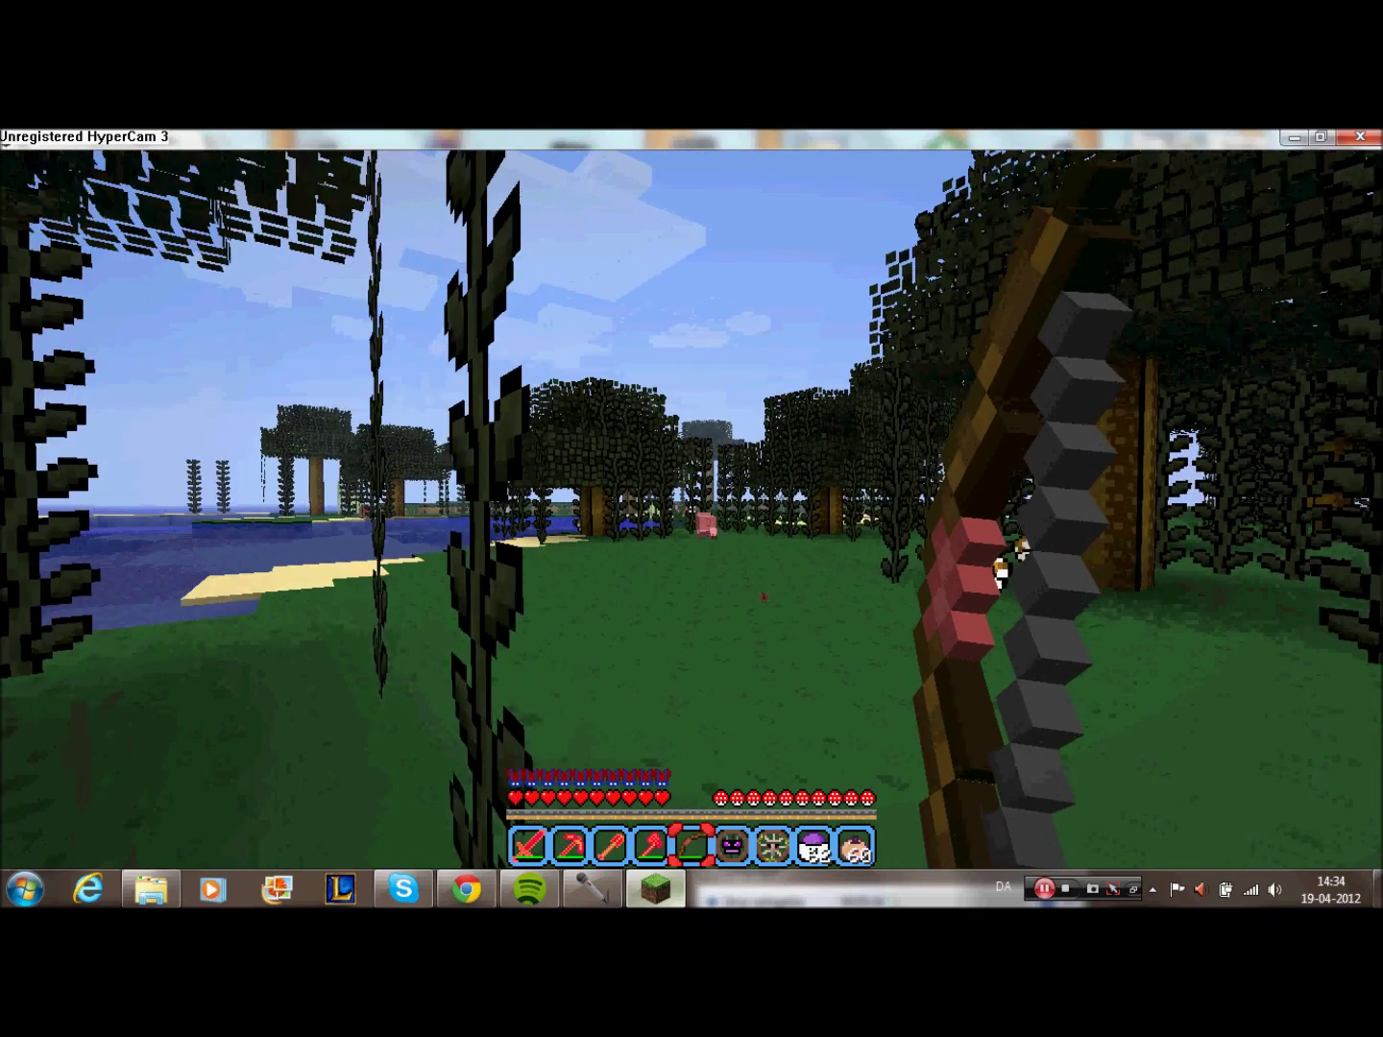
key("w")
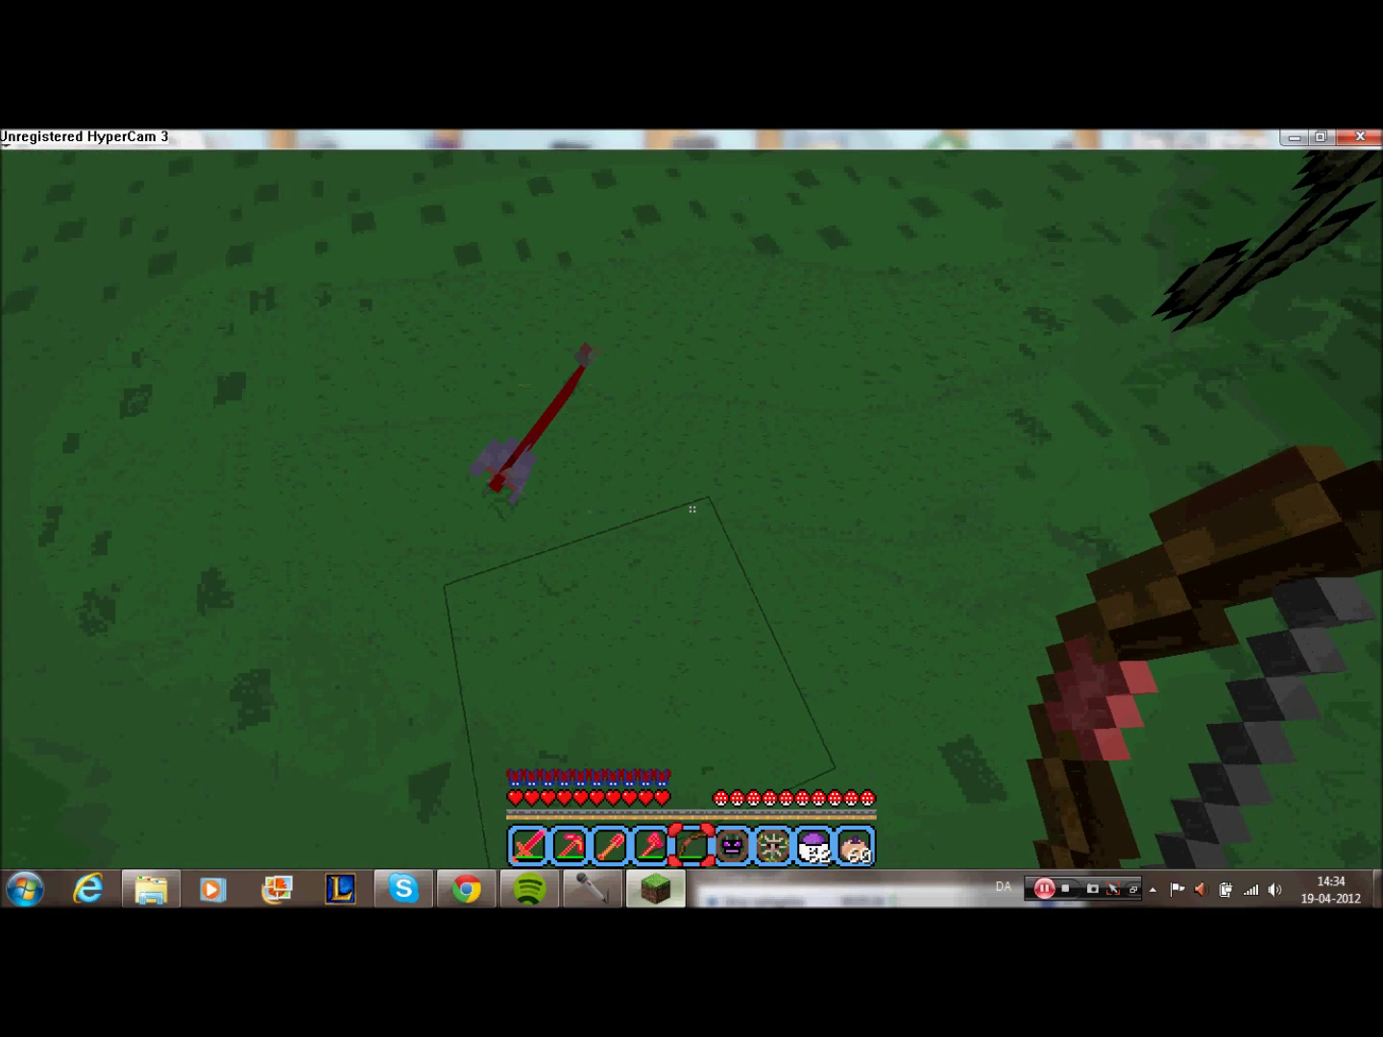
key("Escape")
- Close the Minecraft window and the enlarged image on the forum page
left_click(1373, 137)
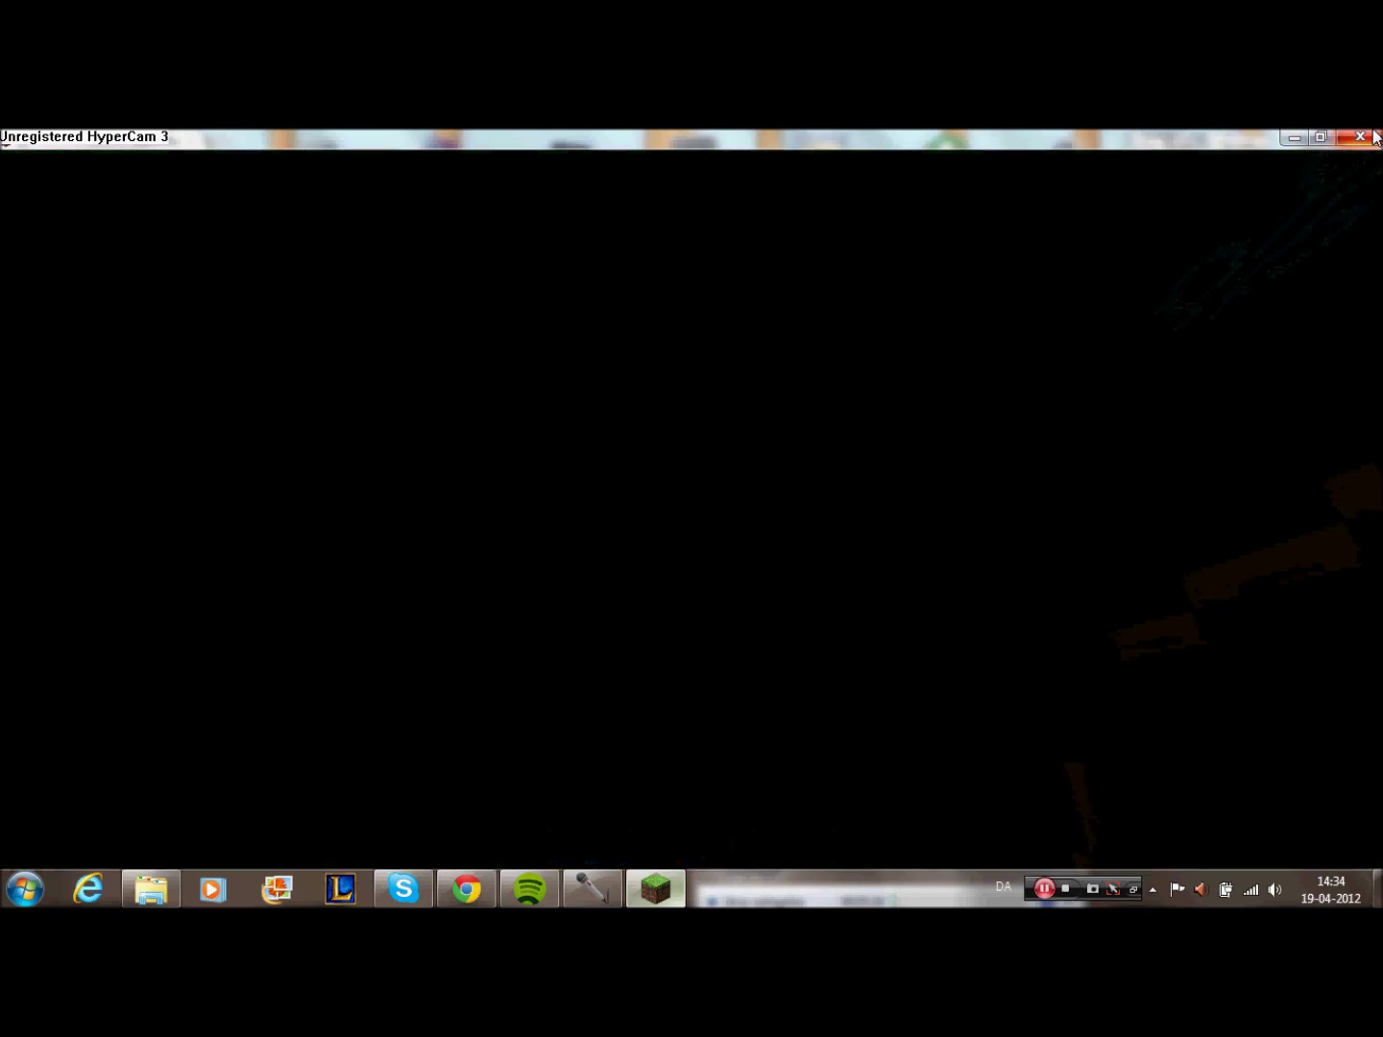
left_click(1296, 378)
scroll(1295, 378, "up", 10)
scroll(1153, 562, "up", 15)
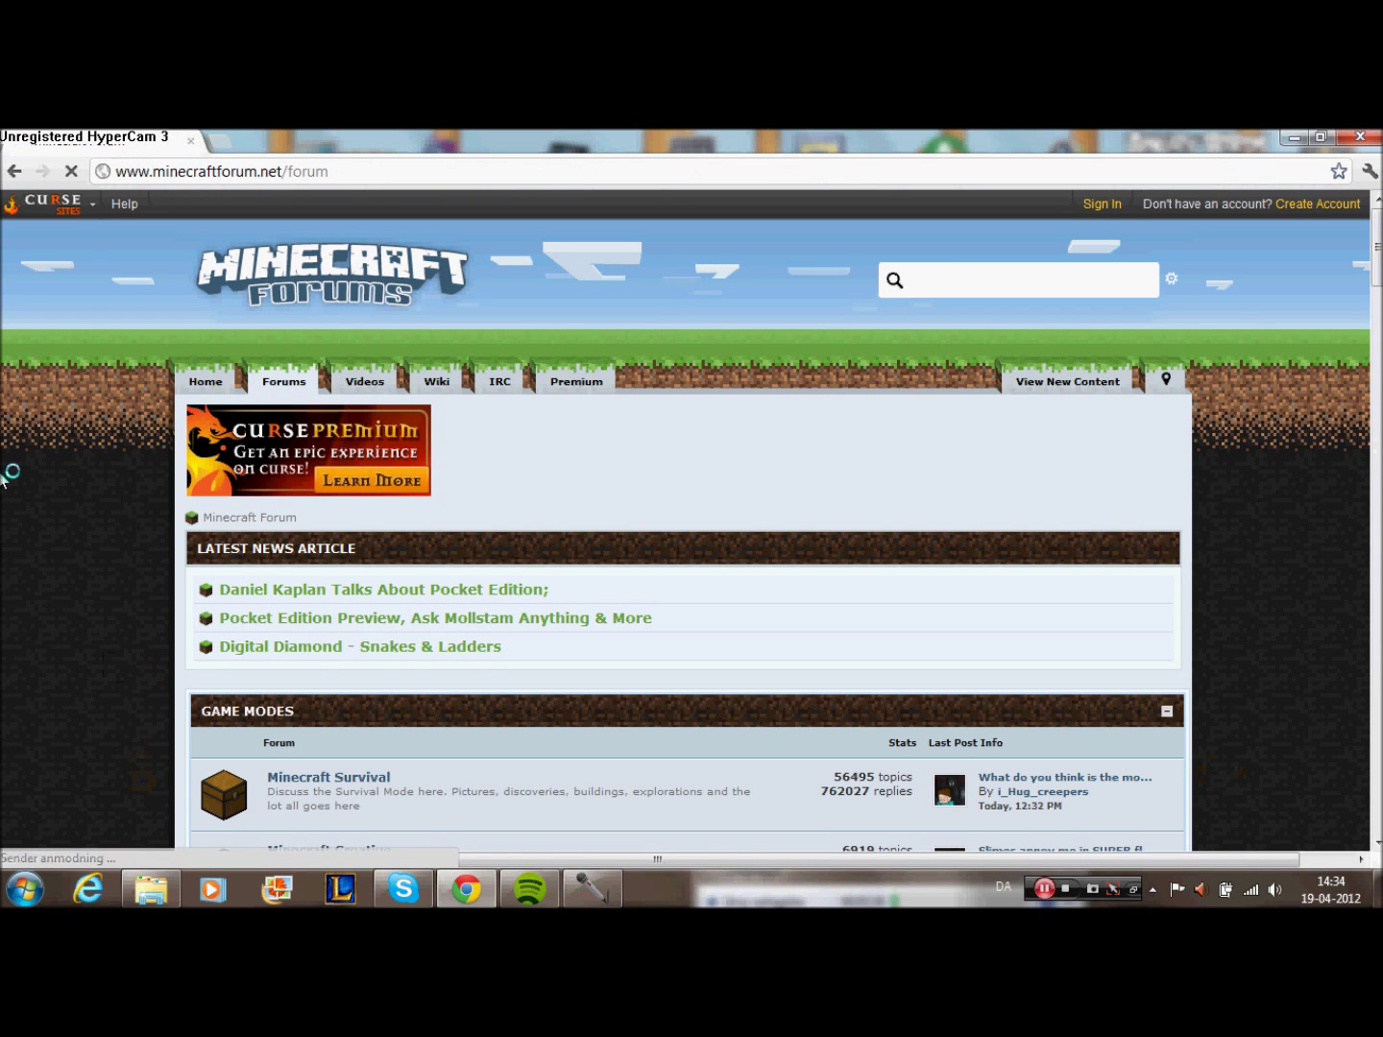
- Scroll down to Mapping and Modding and open the Minecraft Mods board
scroll(86, 533, "down", 7)
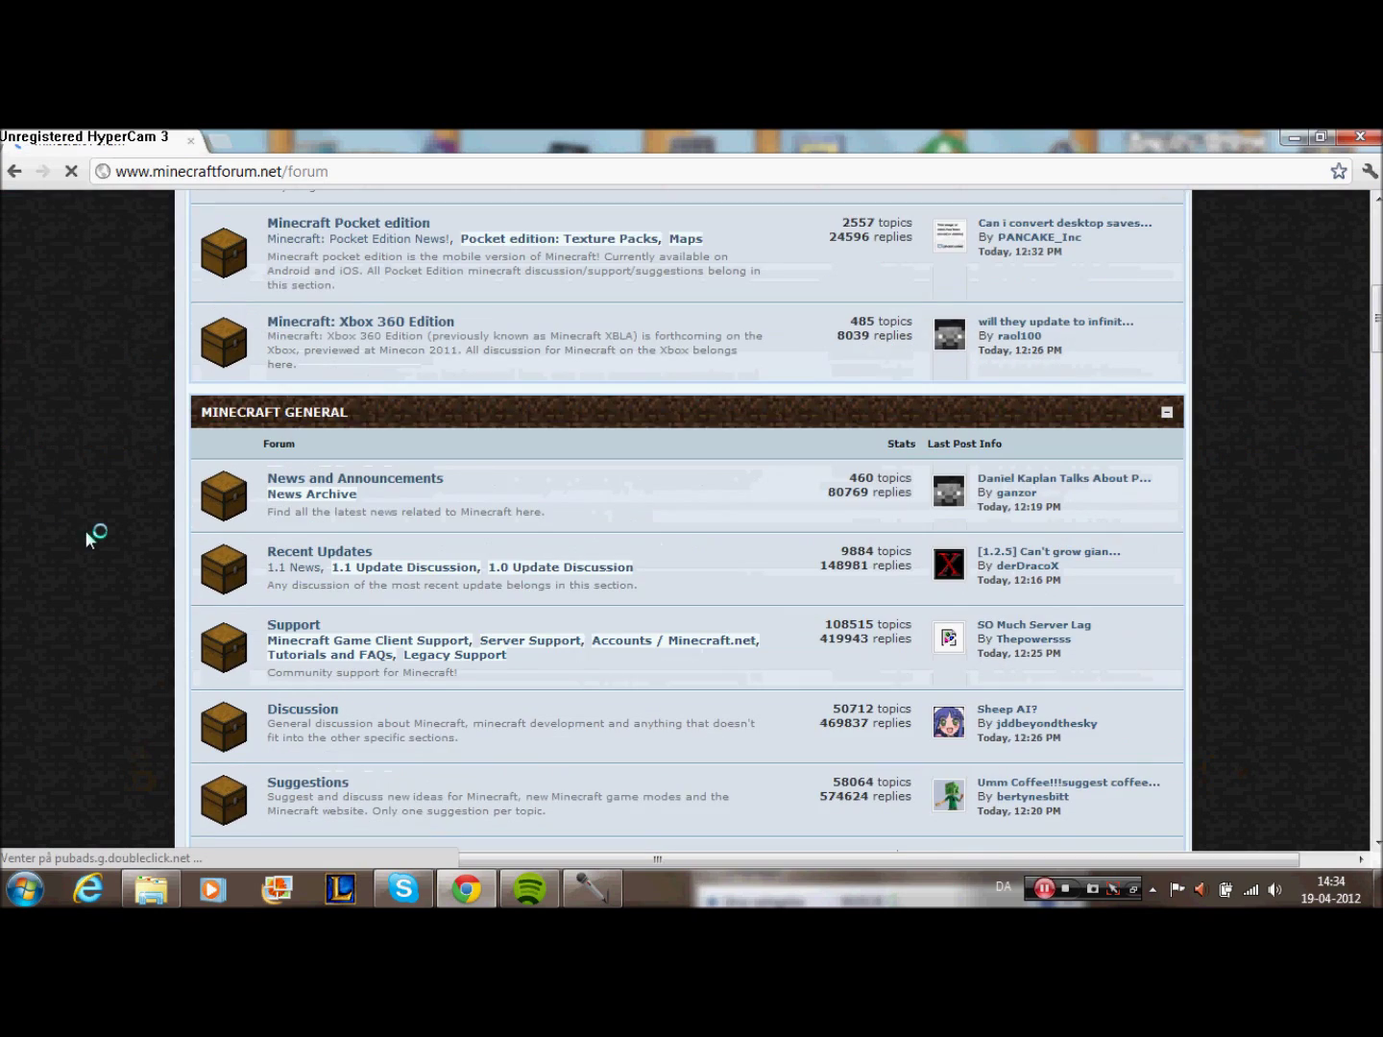
scroll(86, 533, "down", 3)
scroll(87, 533, "down", 10)
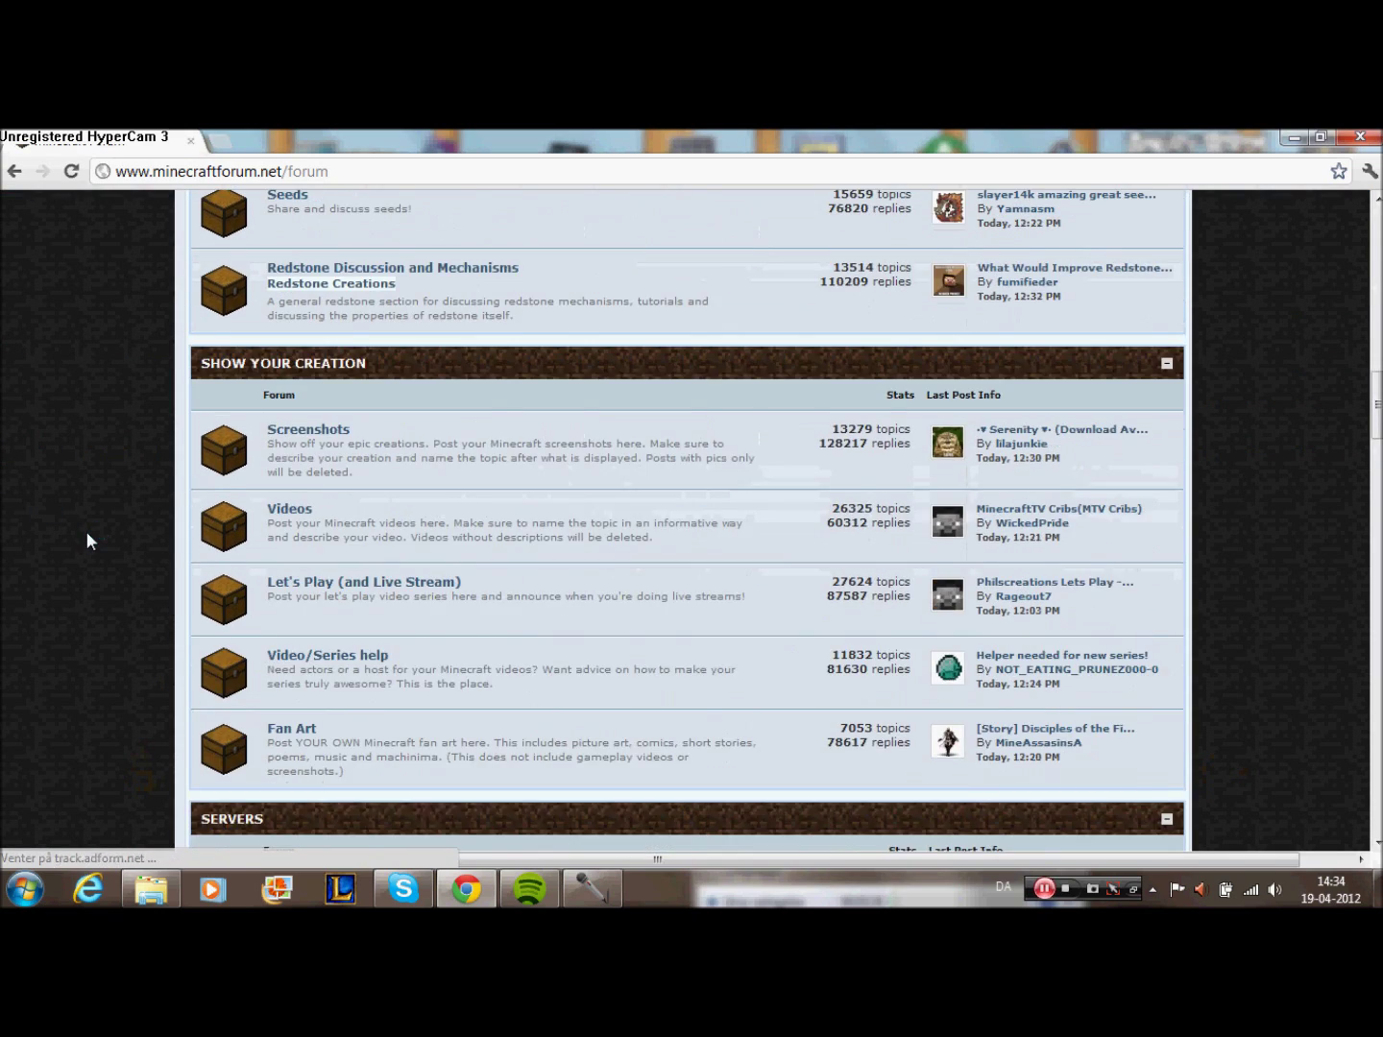
scroll(134, 565, "down", 4)
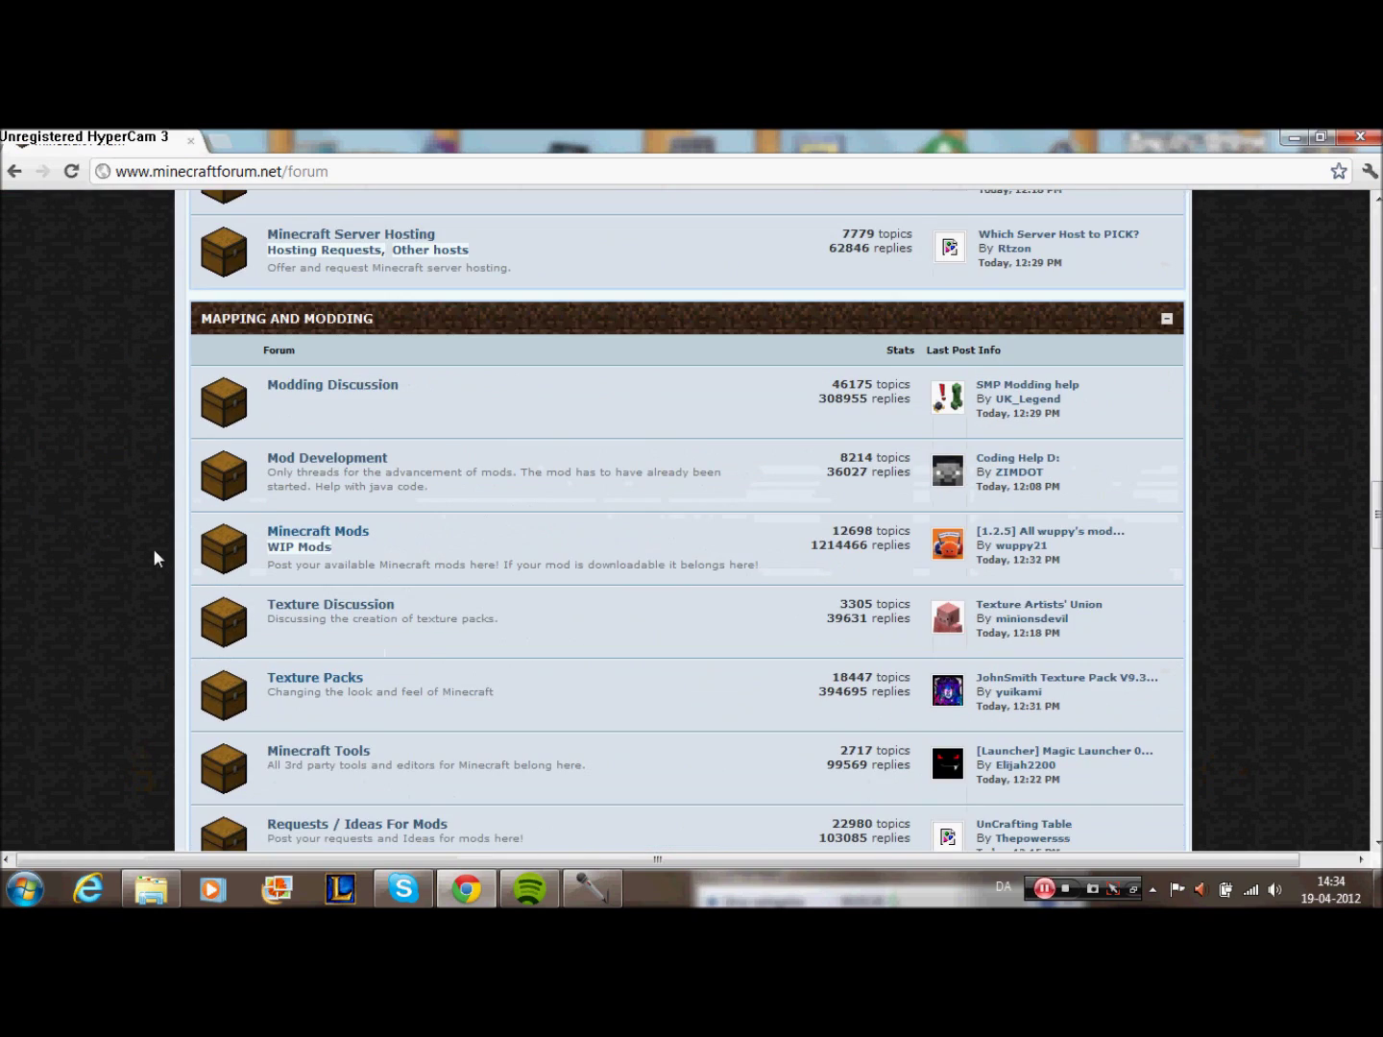
left_click(351, 531)
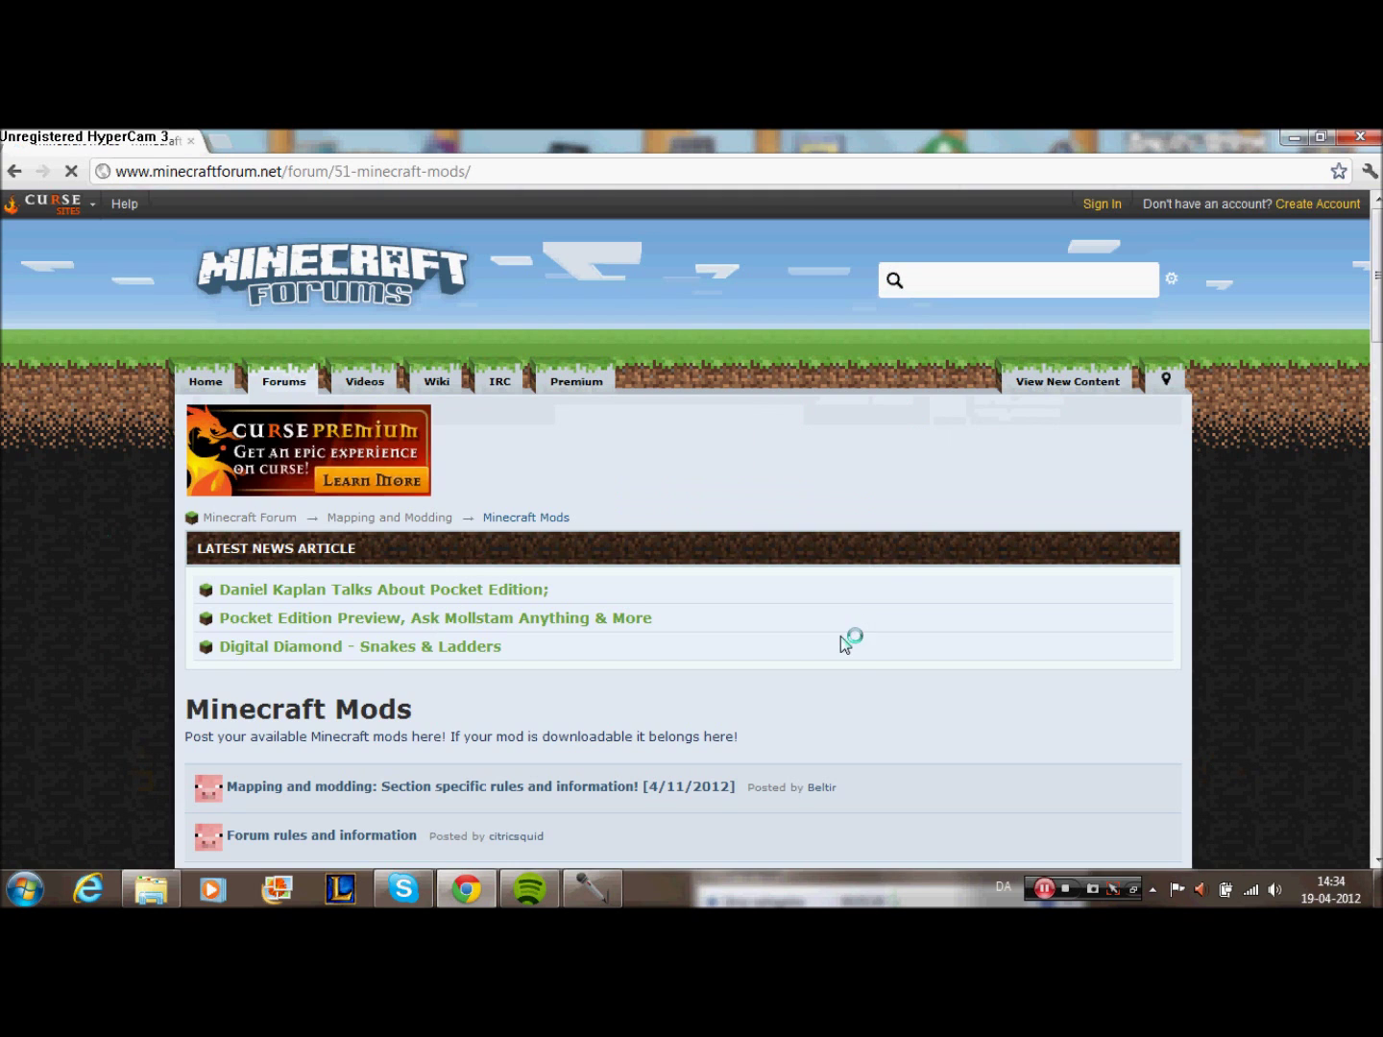
scroll(865, 657, "down", 2)
scroll(861, 655, "down", 5)
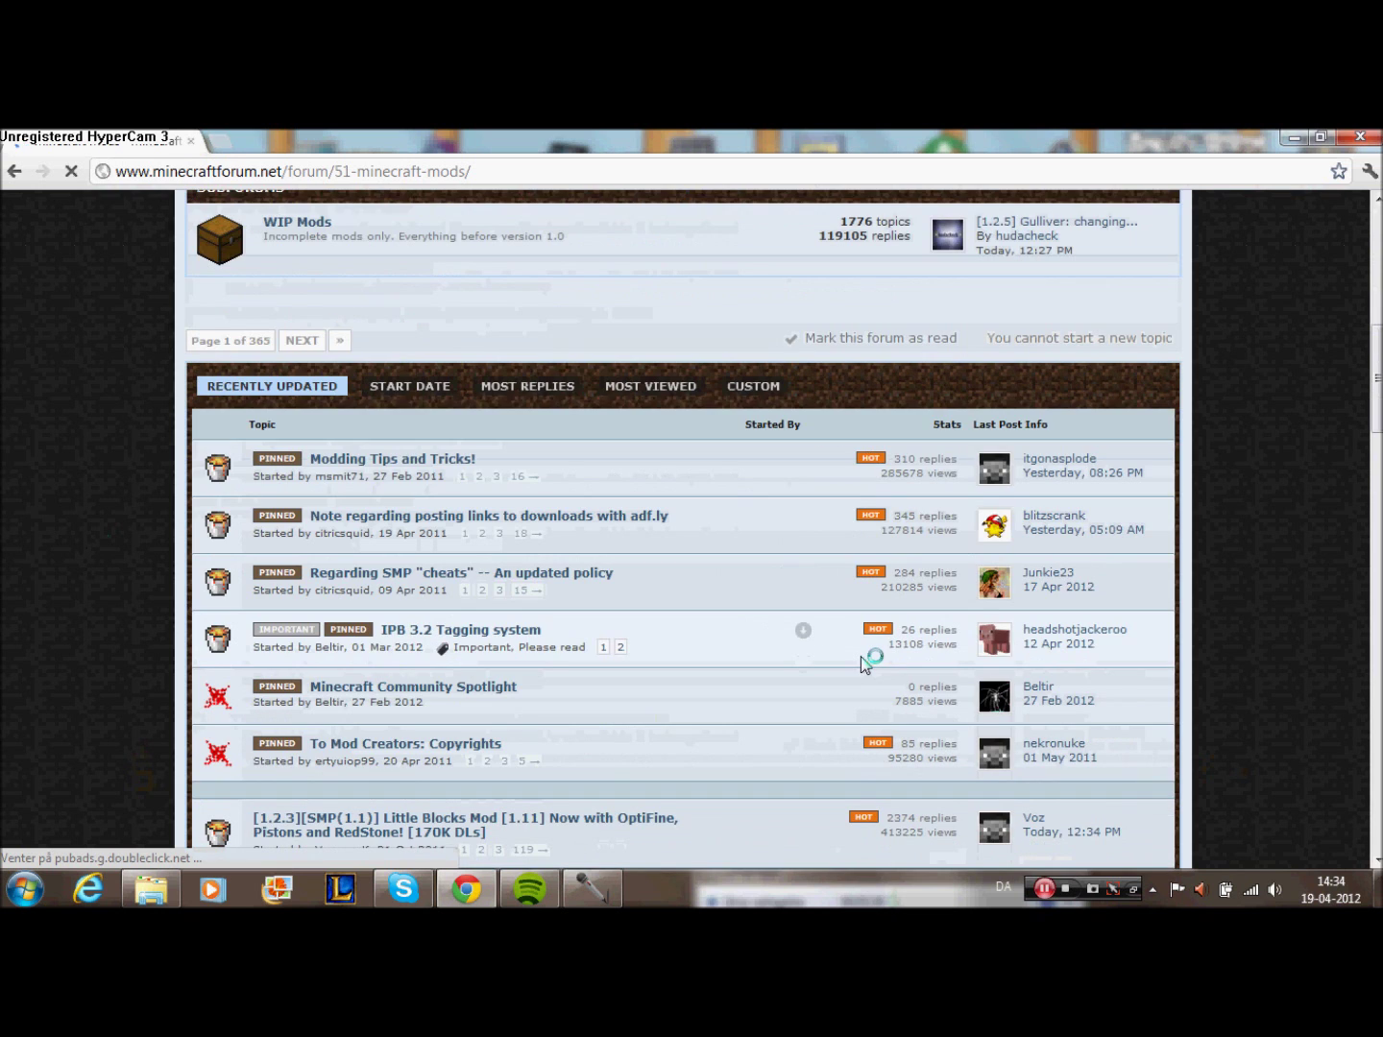
scroll(860, 656, "down", 4)
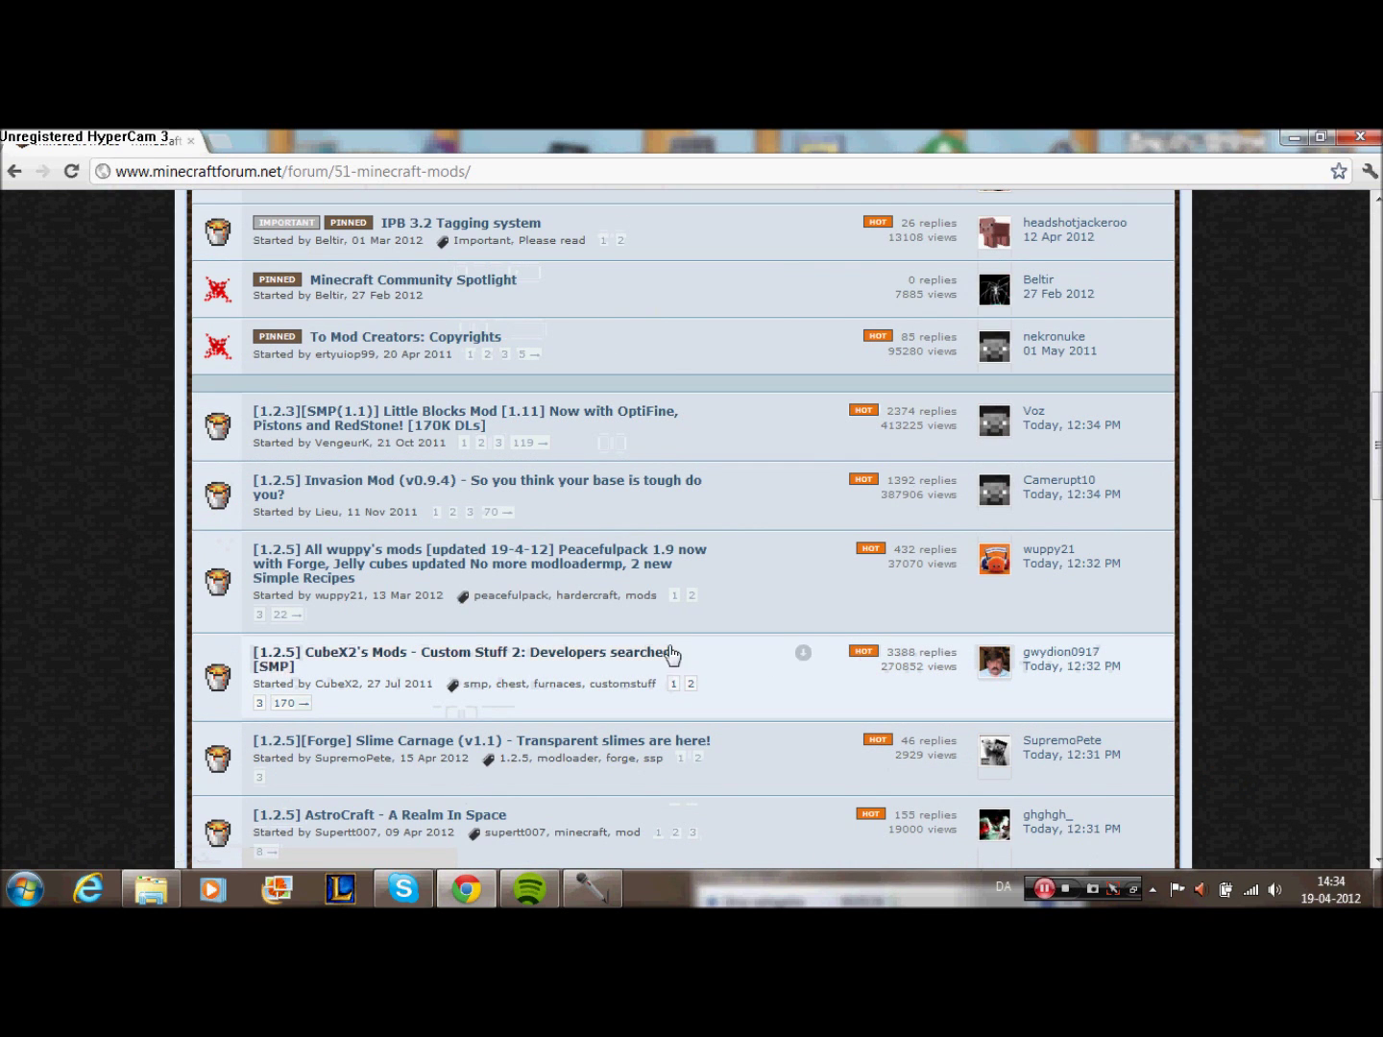
scroll(669, 645, "down", 4)
scroll(668, 645, "down", 3)
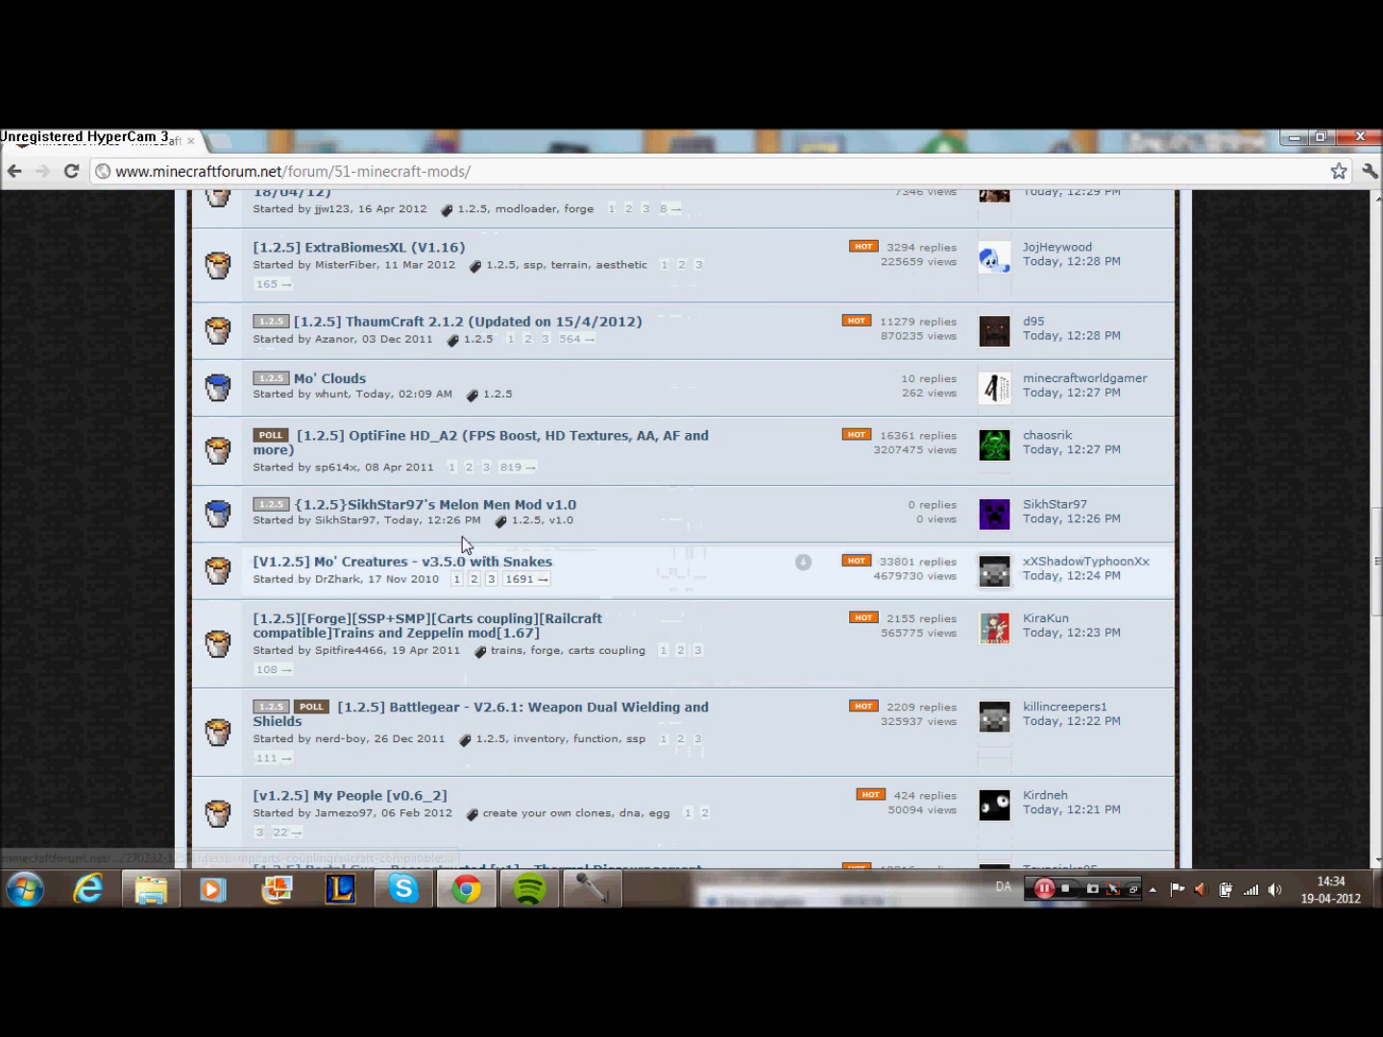
scroll(671, 636, "down", 2)
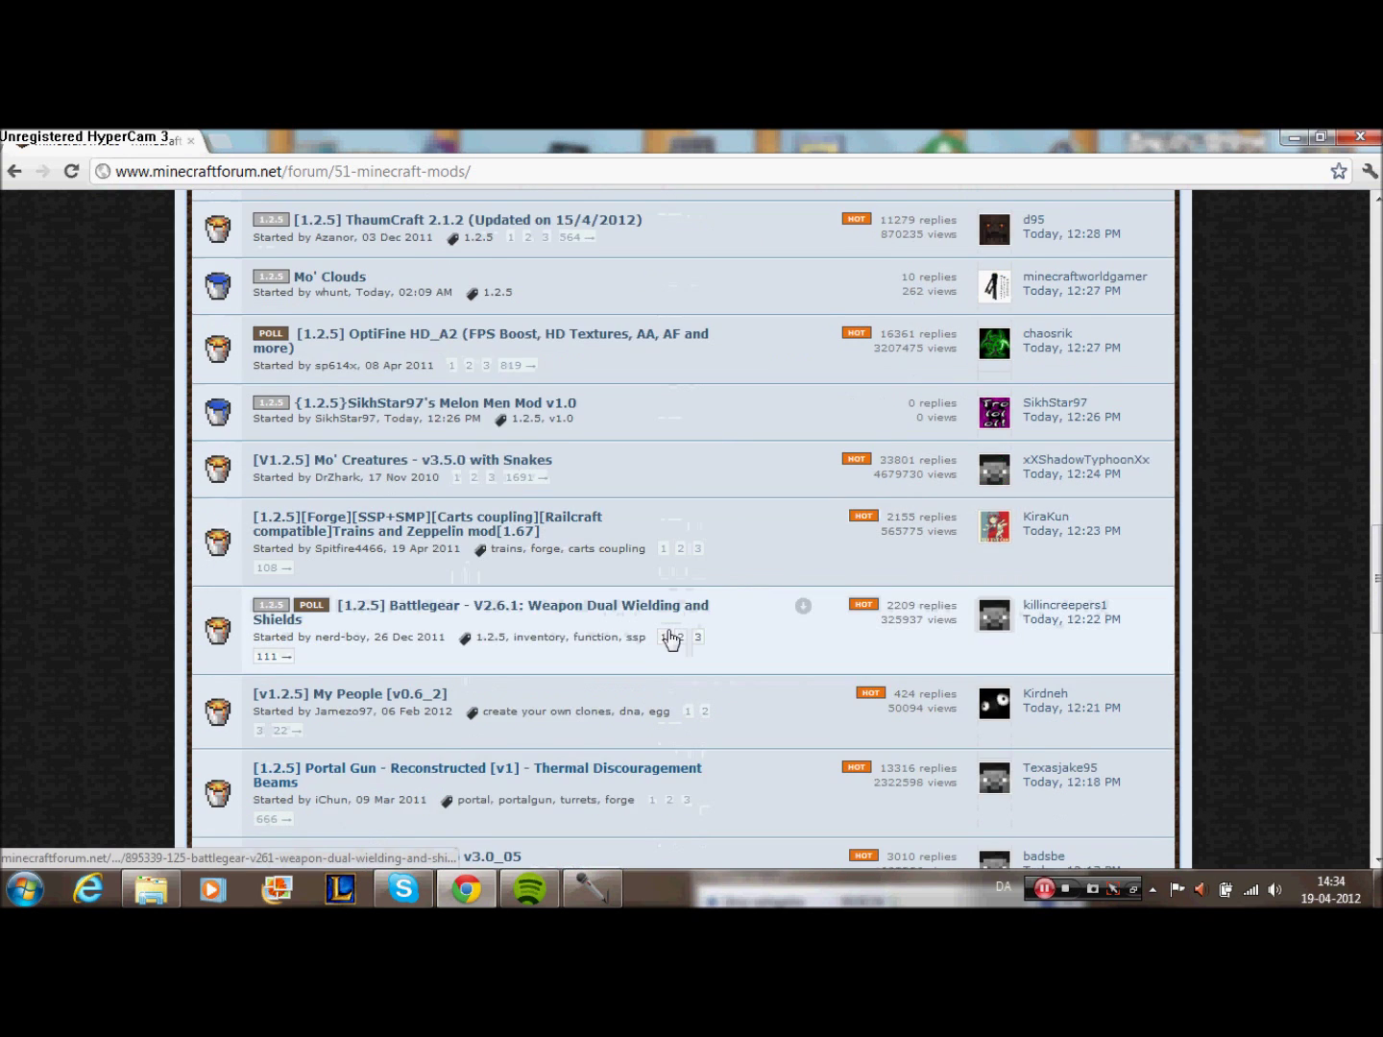
scroll(670, 635, "down", 4)
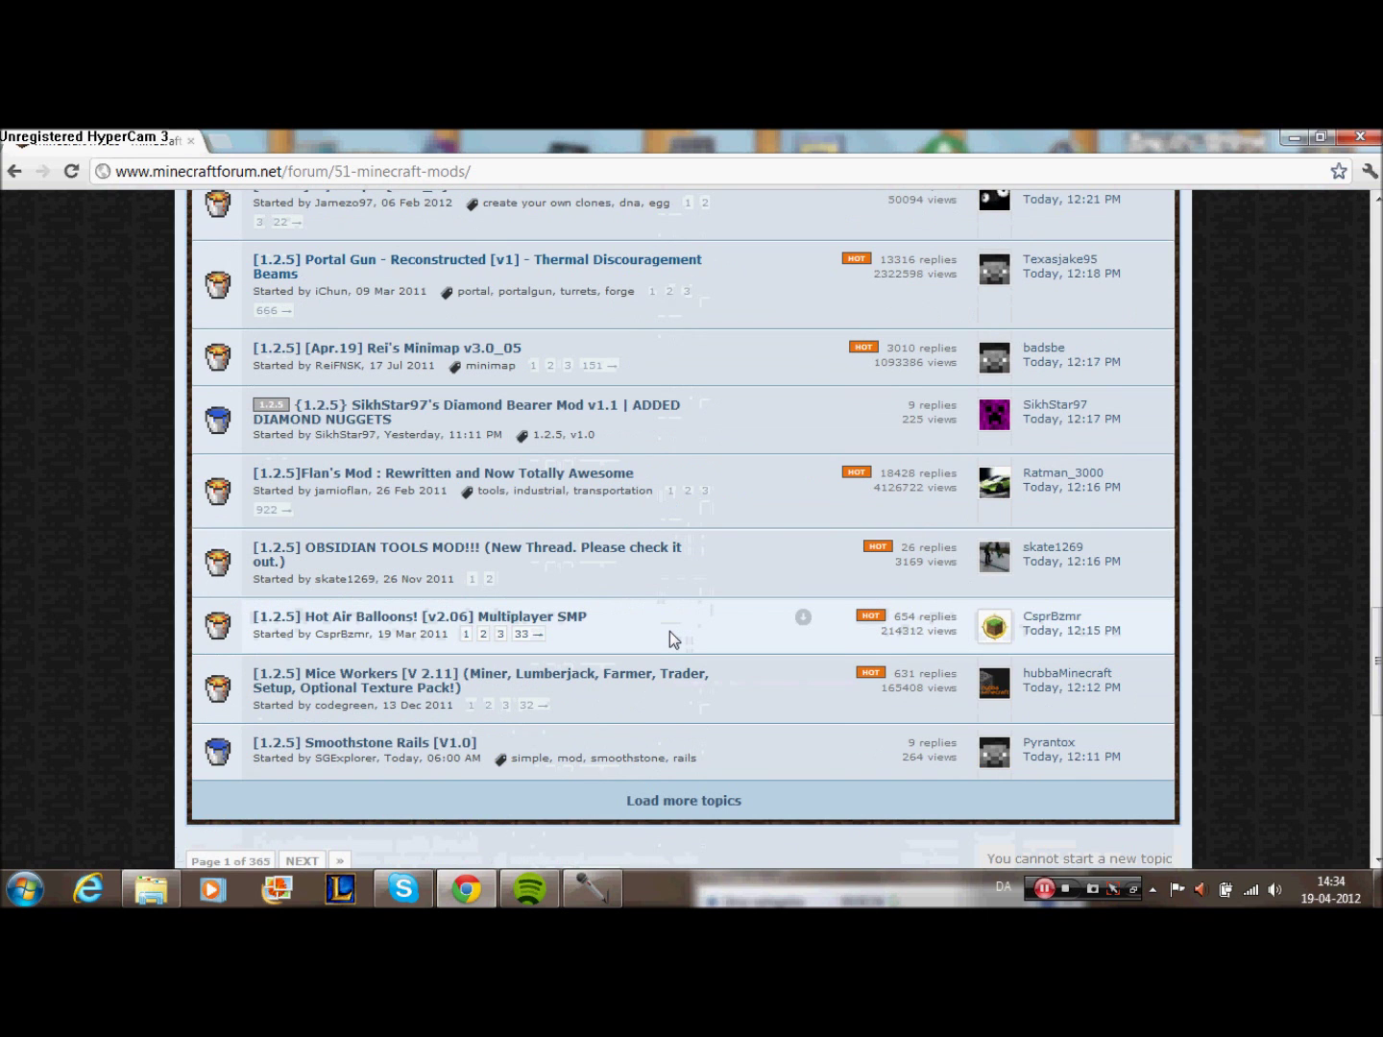
scroll(669, 631, "up", 5)
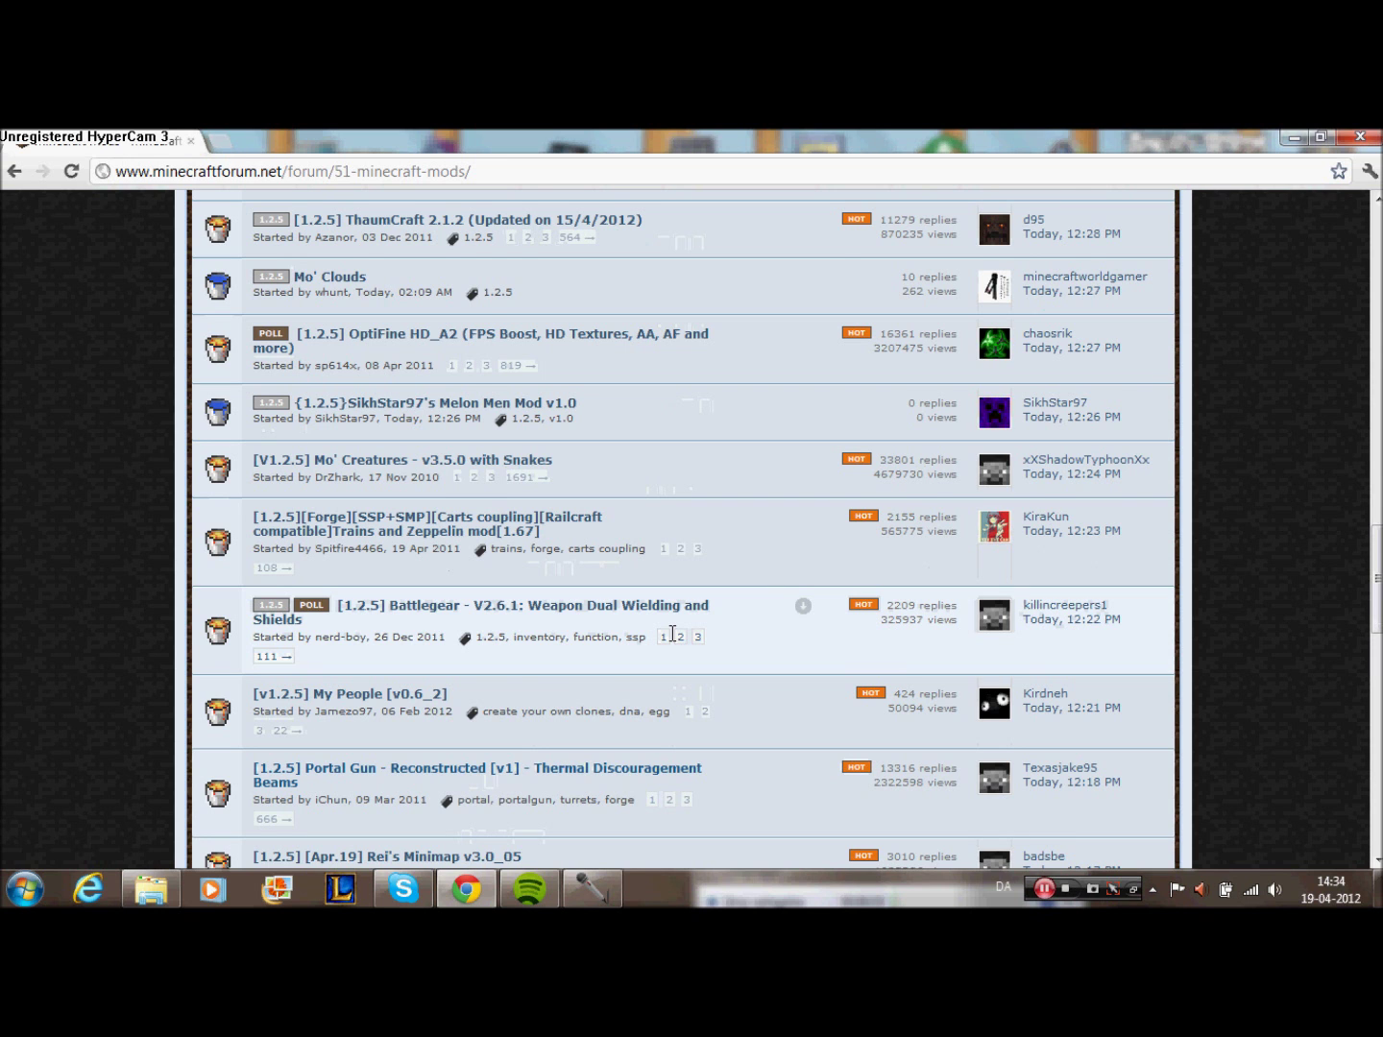
scroll(672, 634, "up", 6)
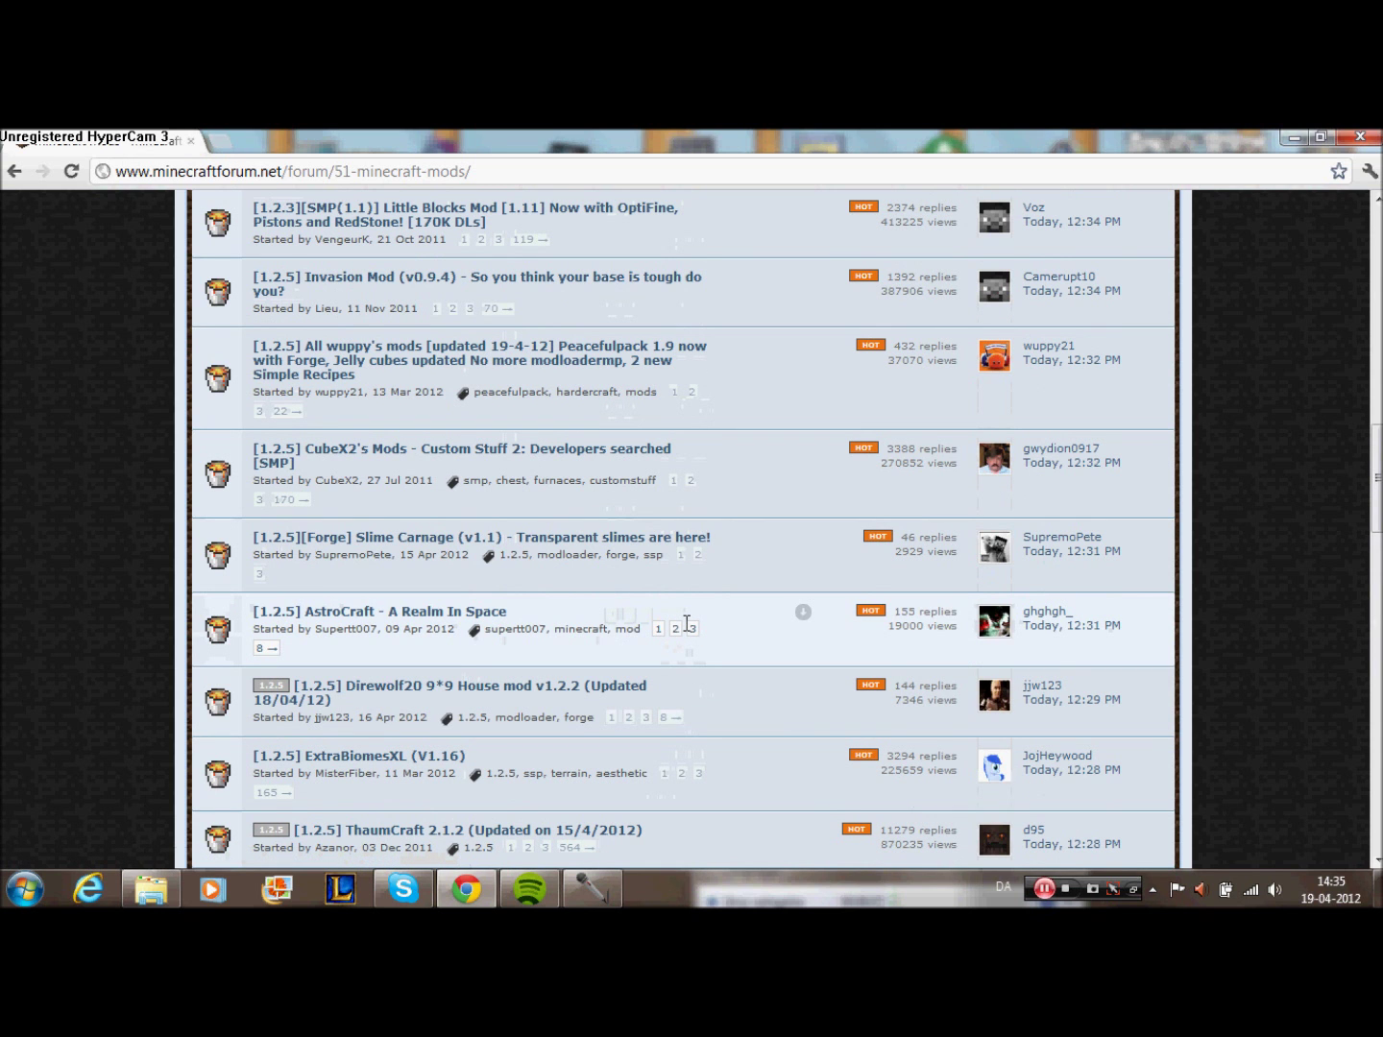
scroll(2, 563, "up", 2)
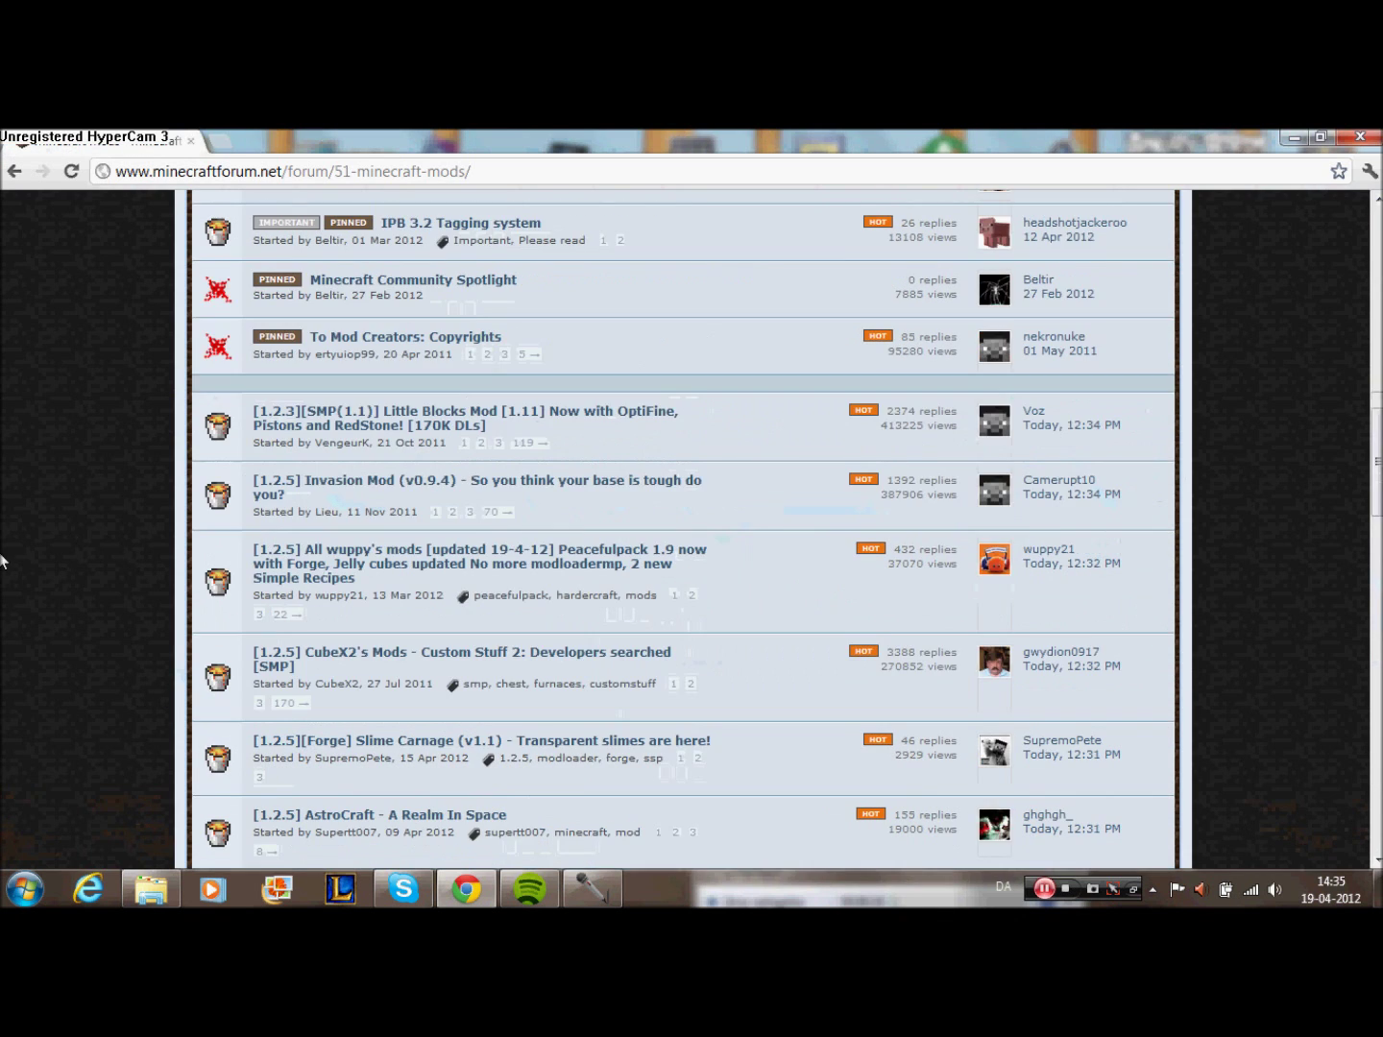
scroll(2, 562, "up", 5)
scroll(413, 629, "down", 8)
scroll(424, 625, "down", 4)
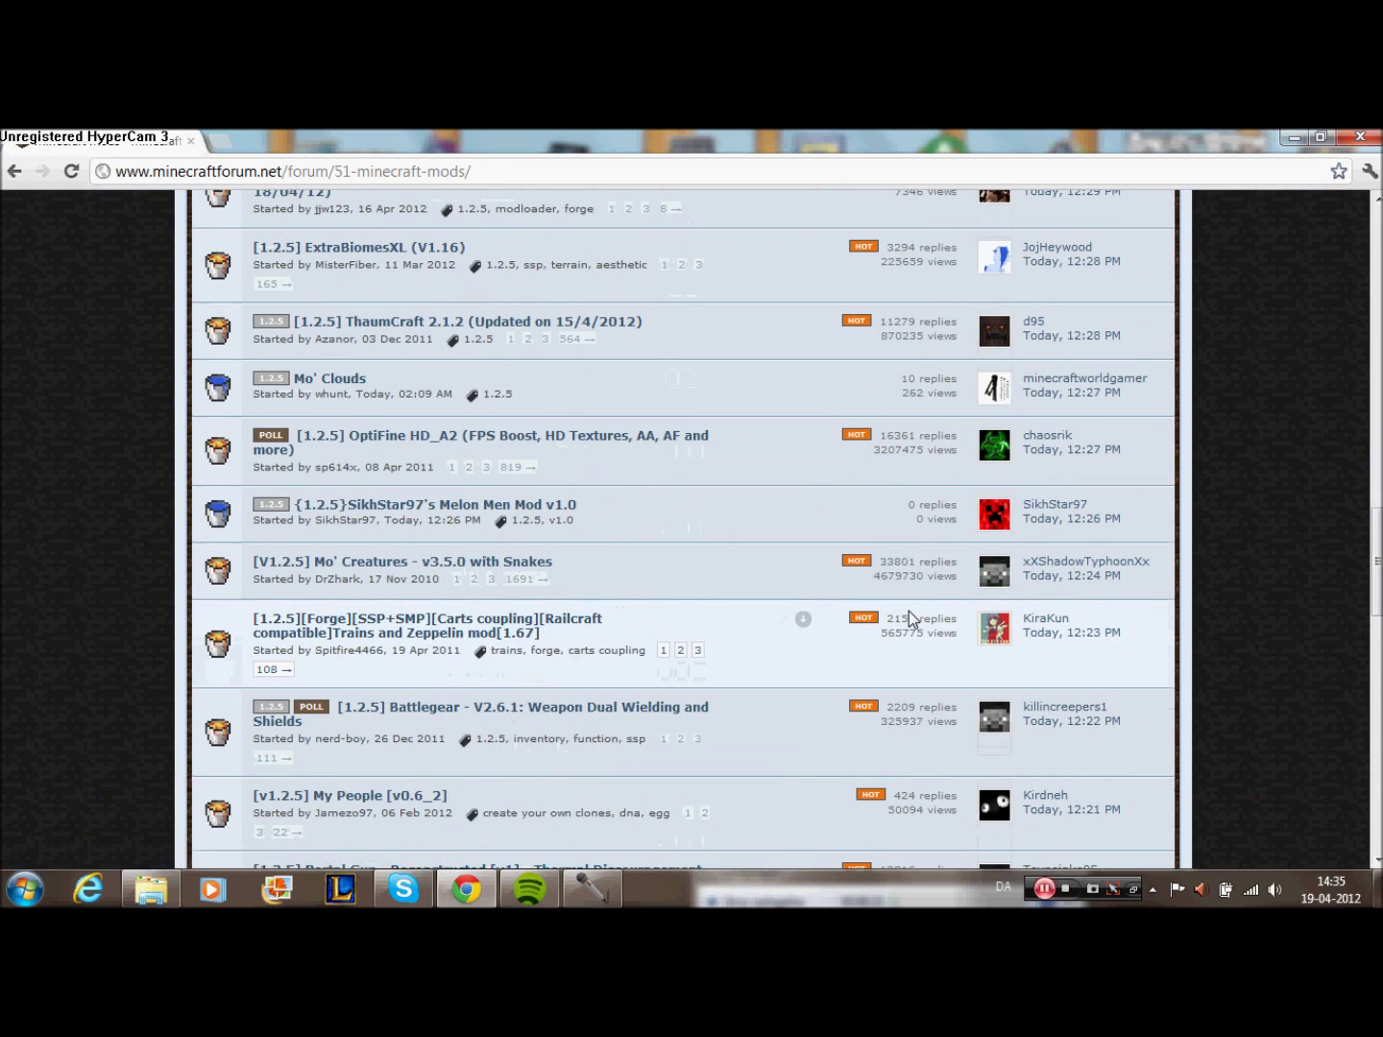
scroll(909, 610, "up", 20)
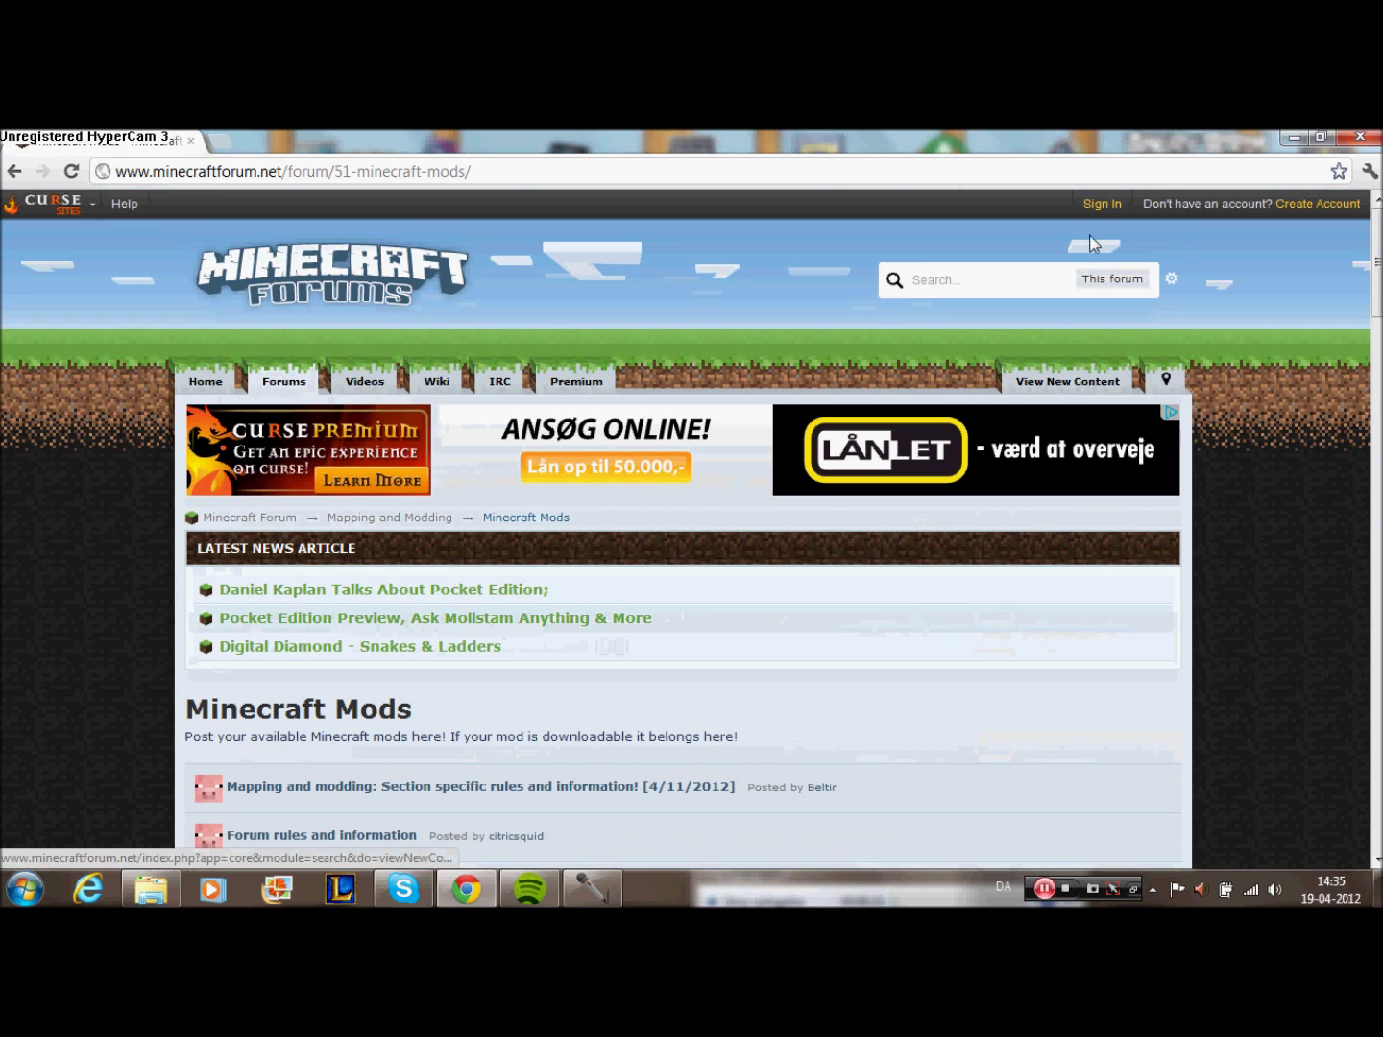
- Search the Minecraft Forum for toomanyitems
left_click(1016, 271)
type("t")
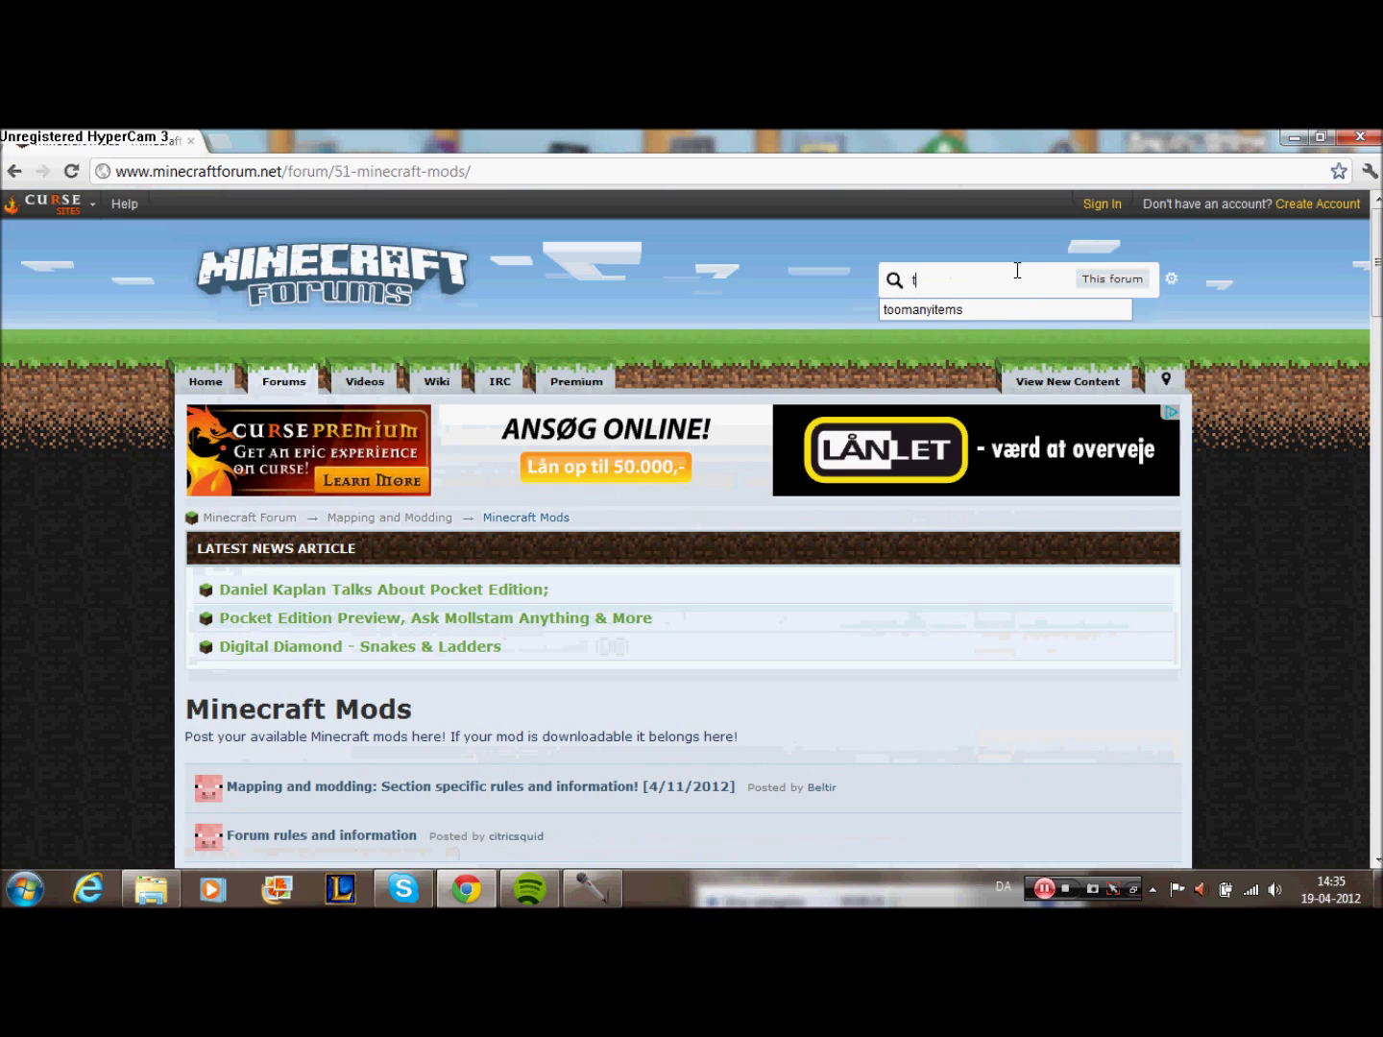
key("Down")
key("Return")
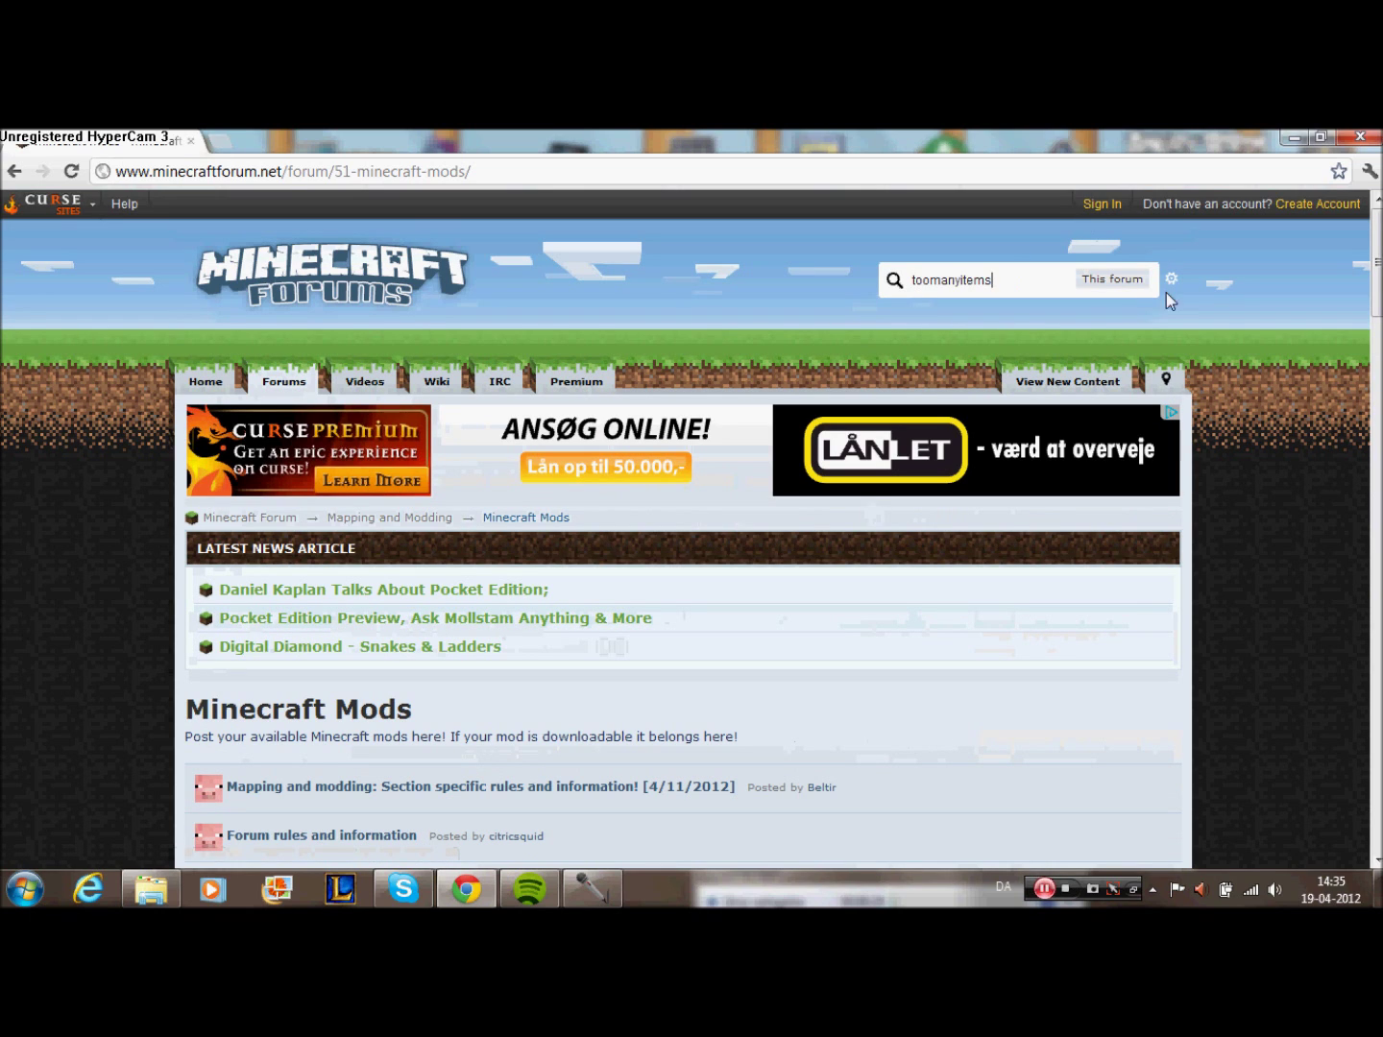
key("Return")
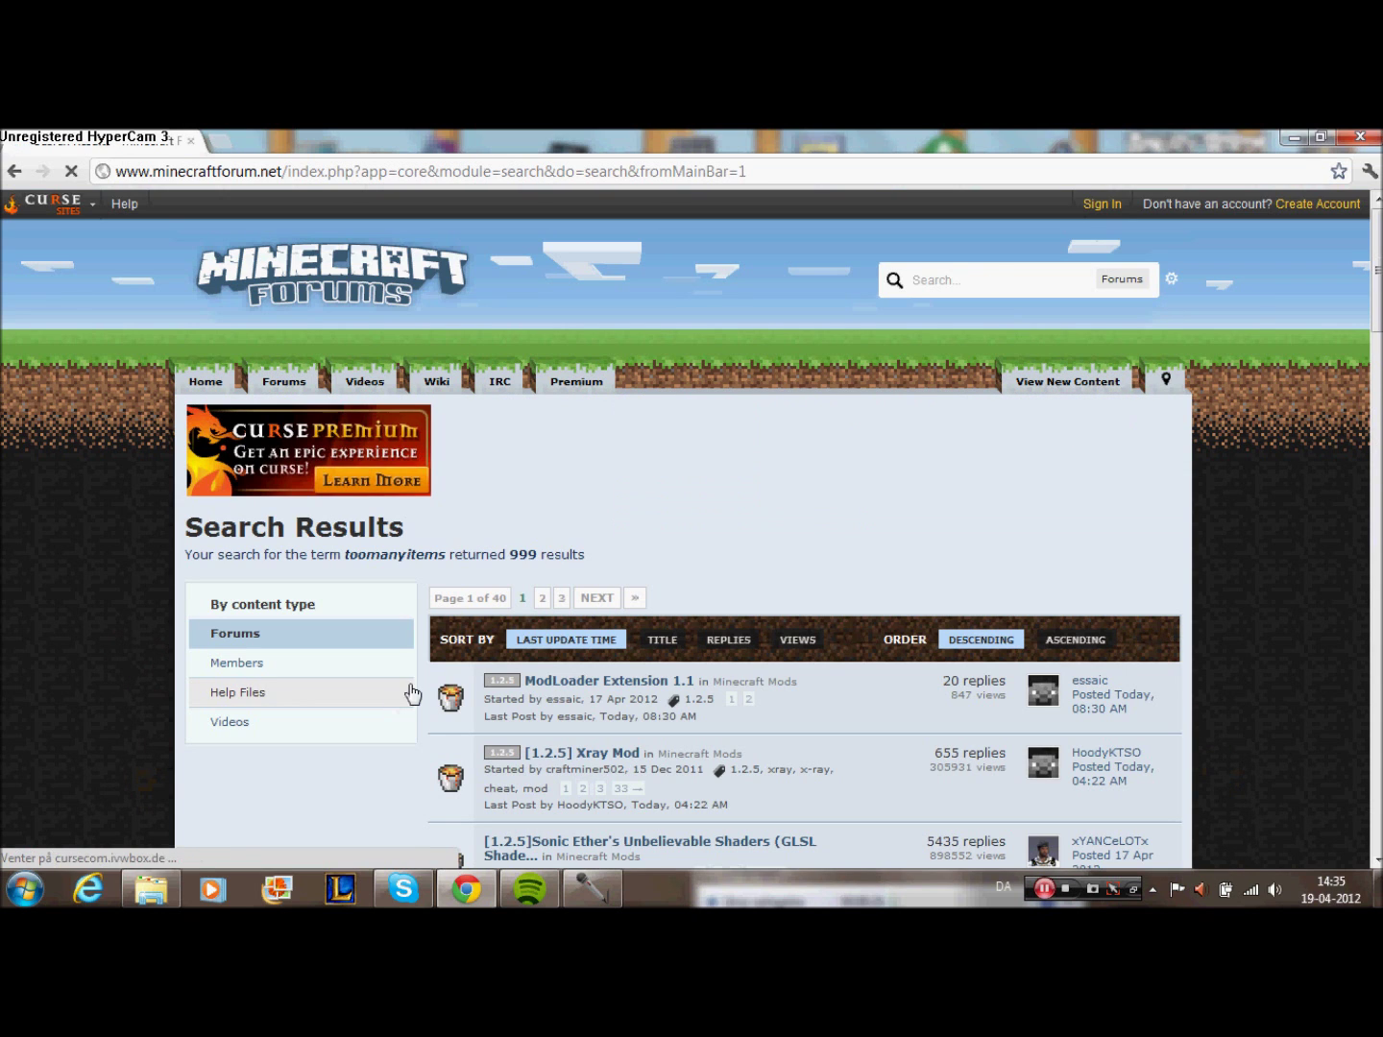
- Look through the results and rerun the toomanyitems forum search
scroll(617, 695, "down", 1)
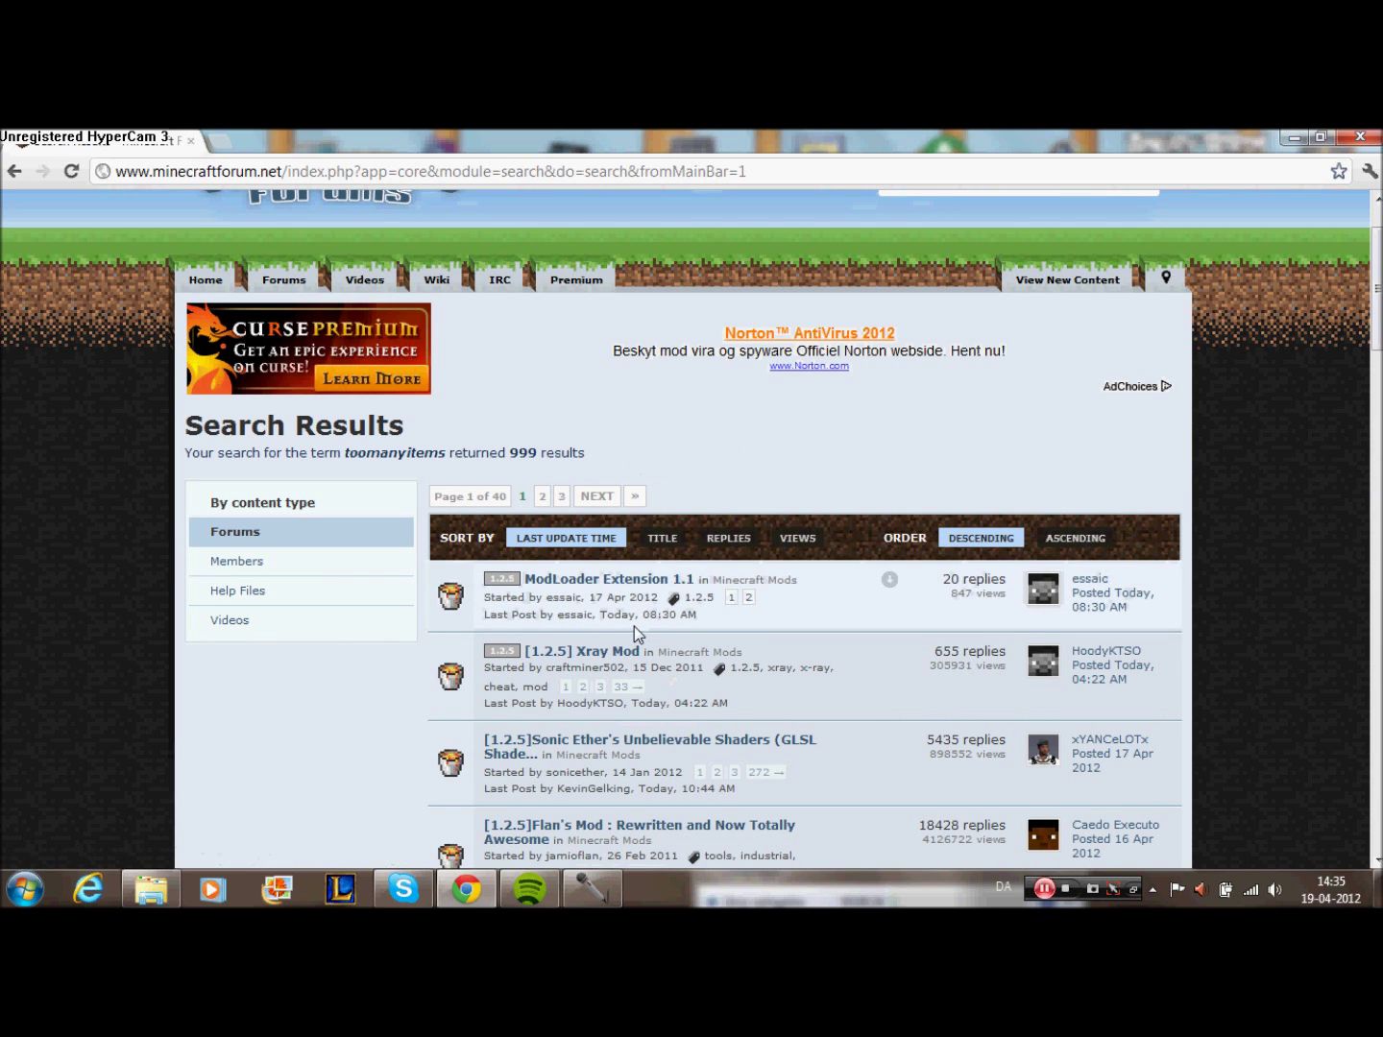
scroll(634, 627, "down", 2)
scroll(634, 629, "down", 1)
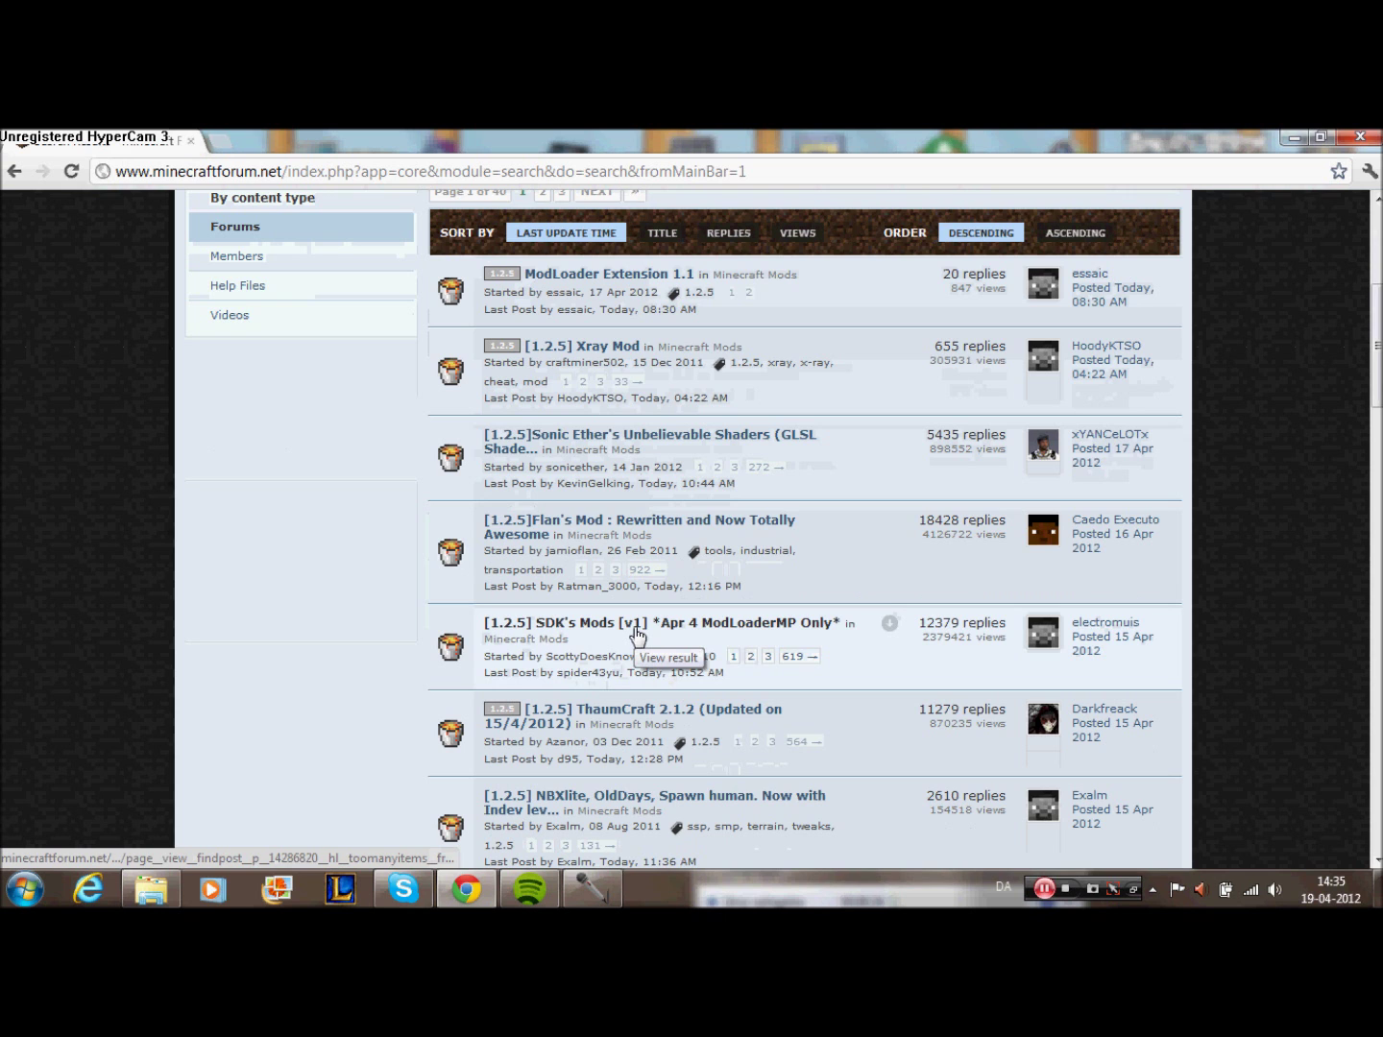
scroll(634, 632, "down", 1)
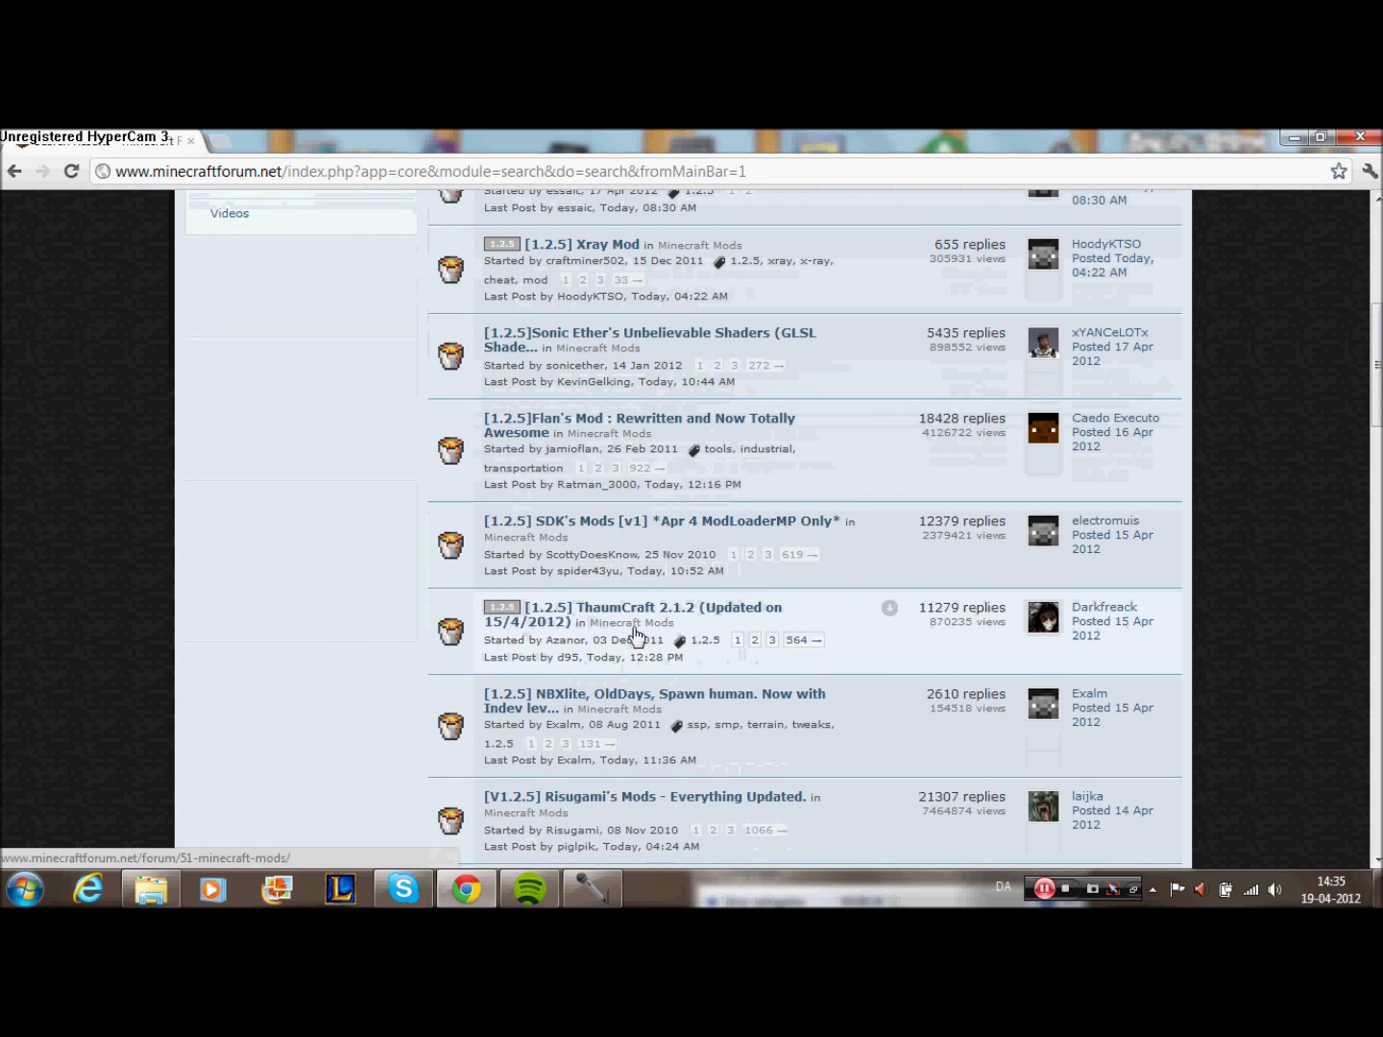
scroll(633, 627, "up", 5)
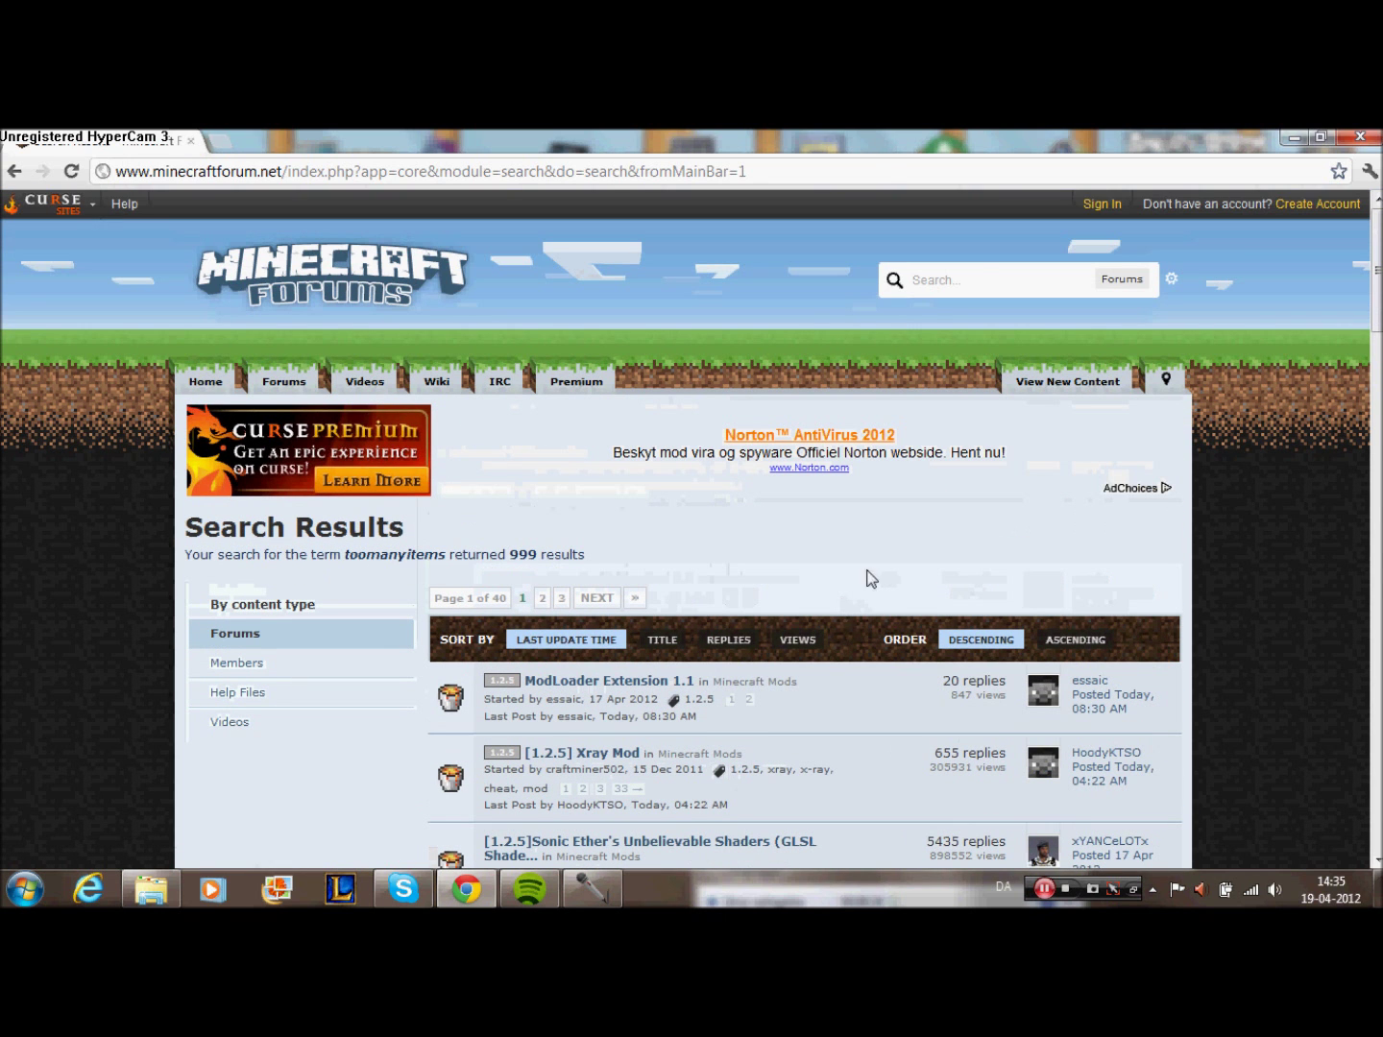
type("toom")
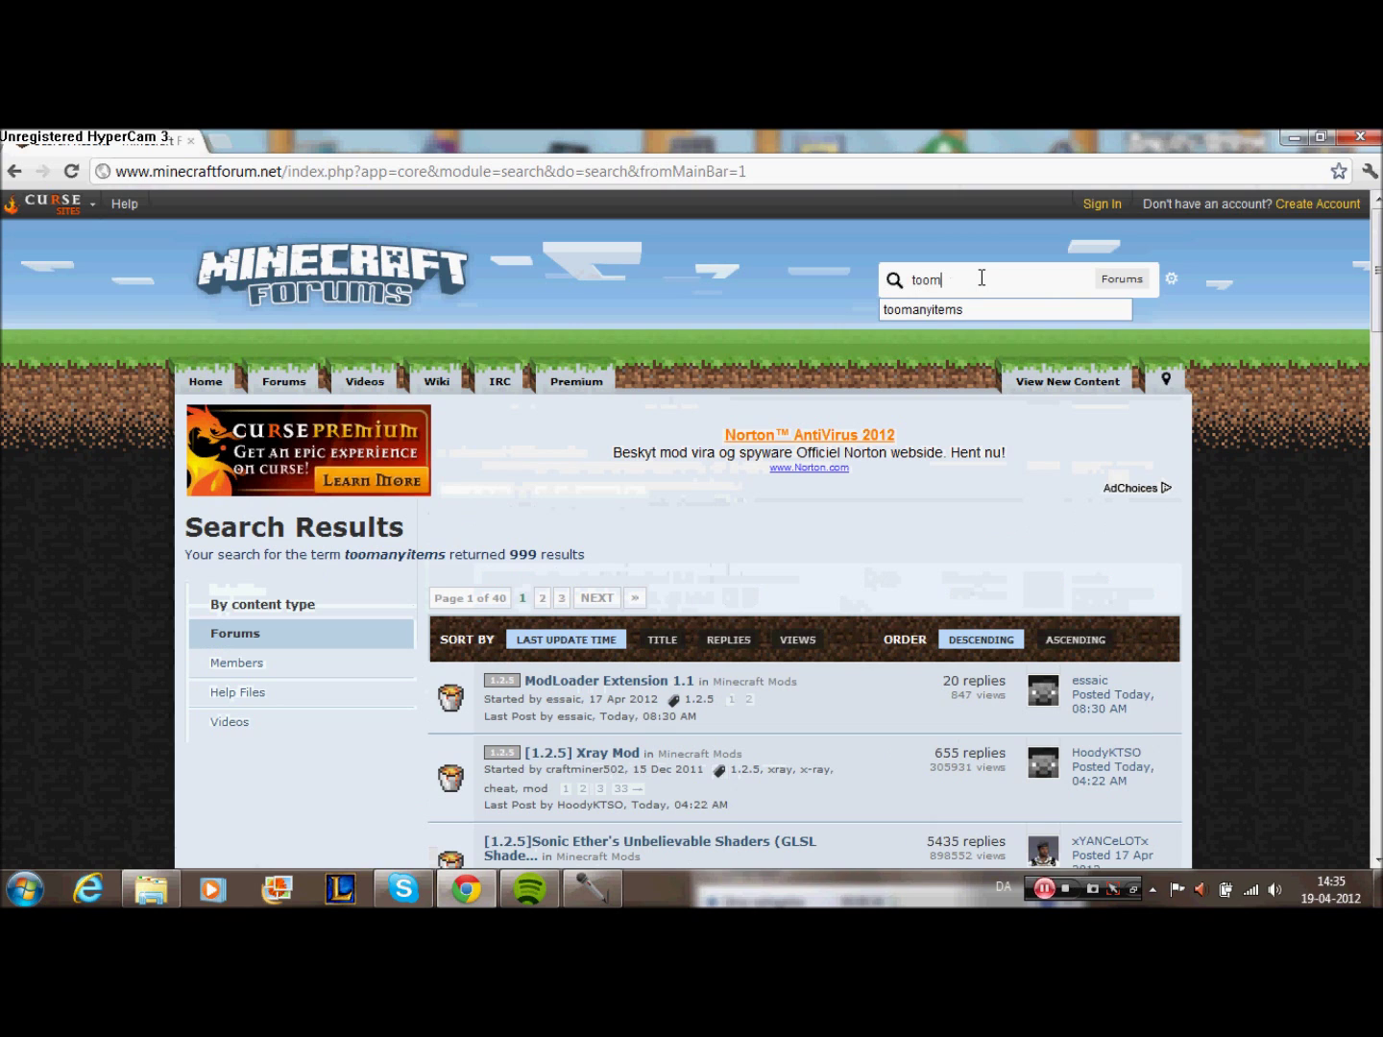
type("anyitems")
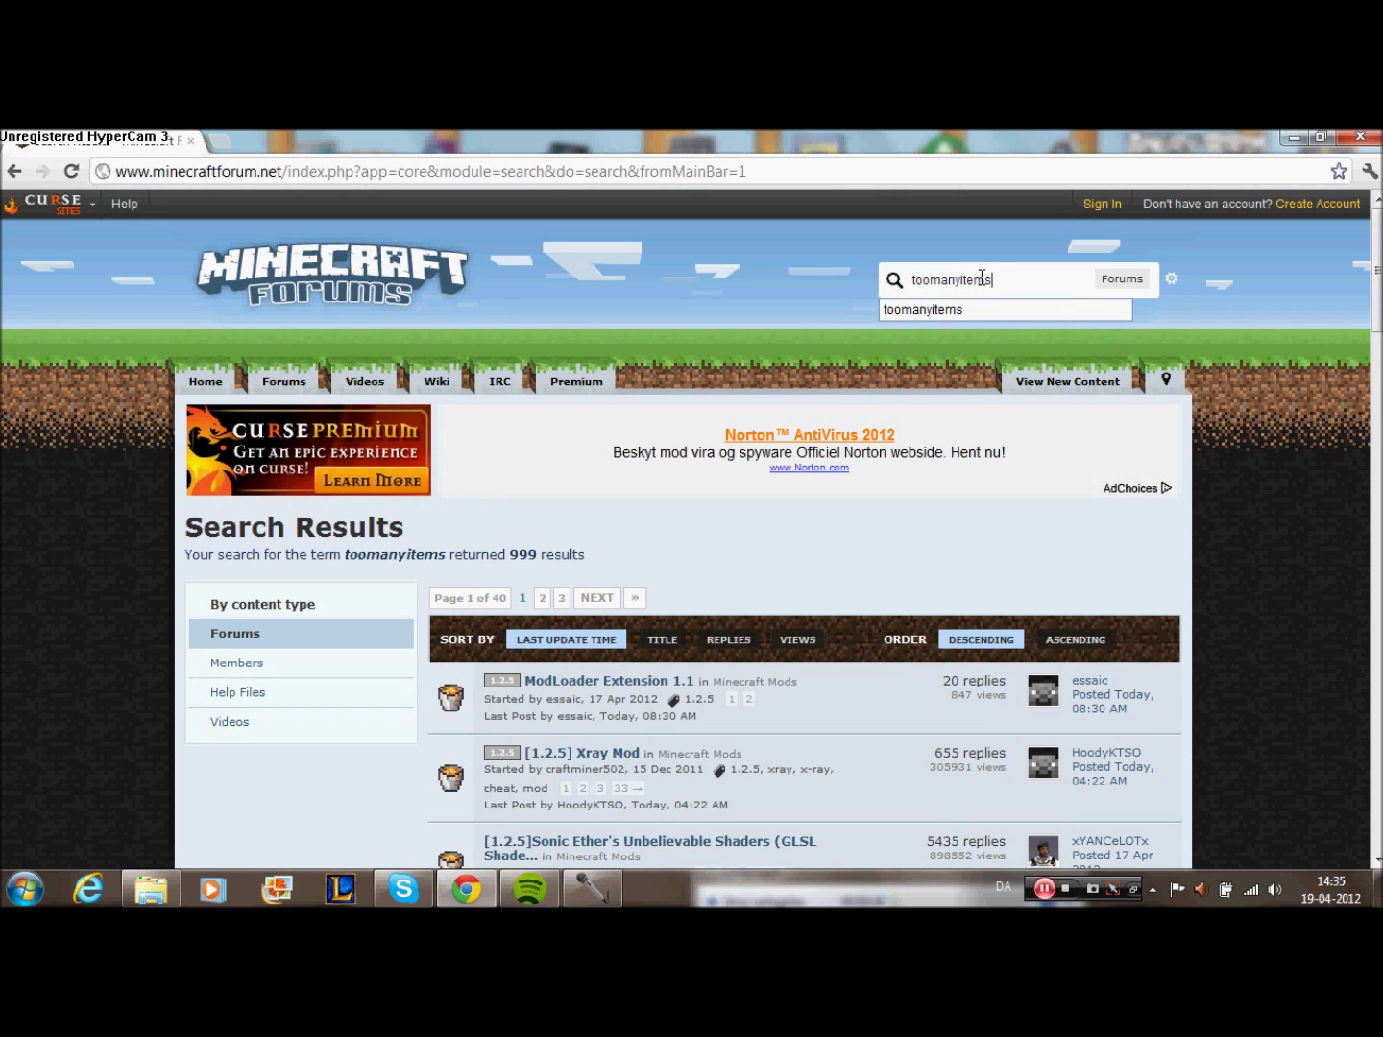
key("Return")
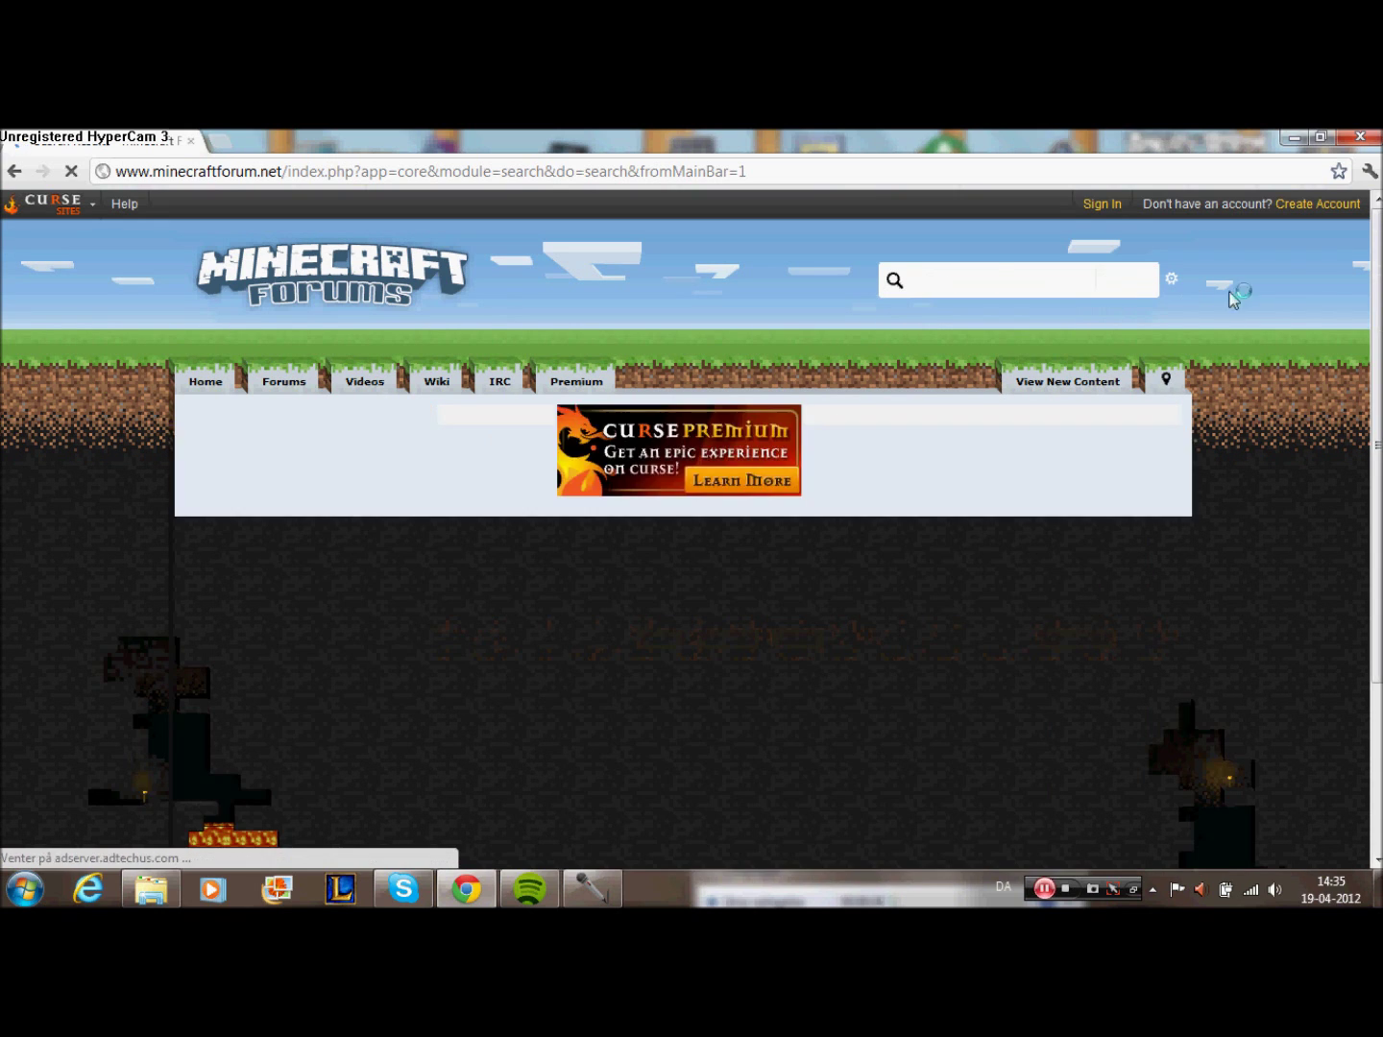
- Search Google for toomanyitems from the Chrome address bar
left_click(1121, 280)
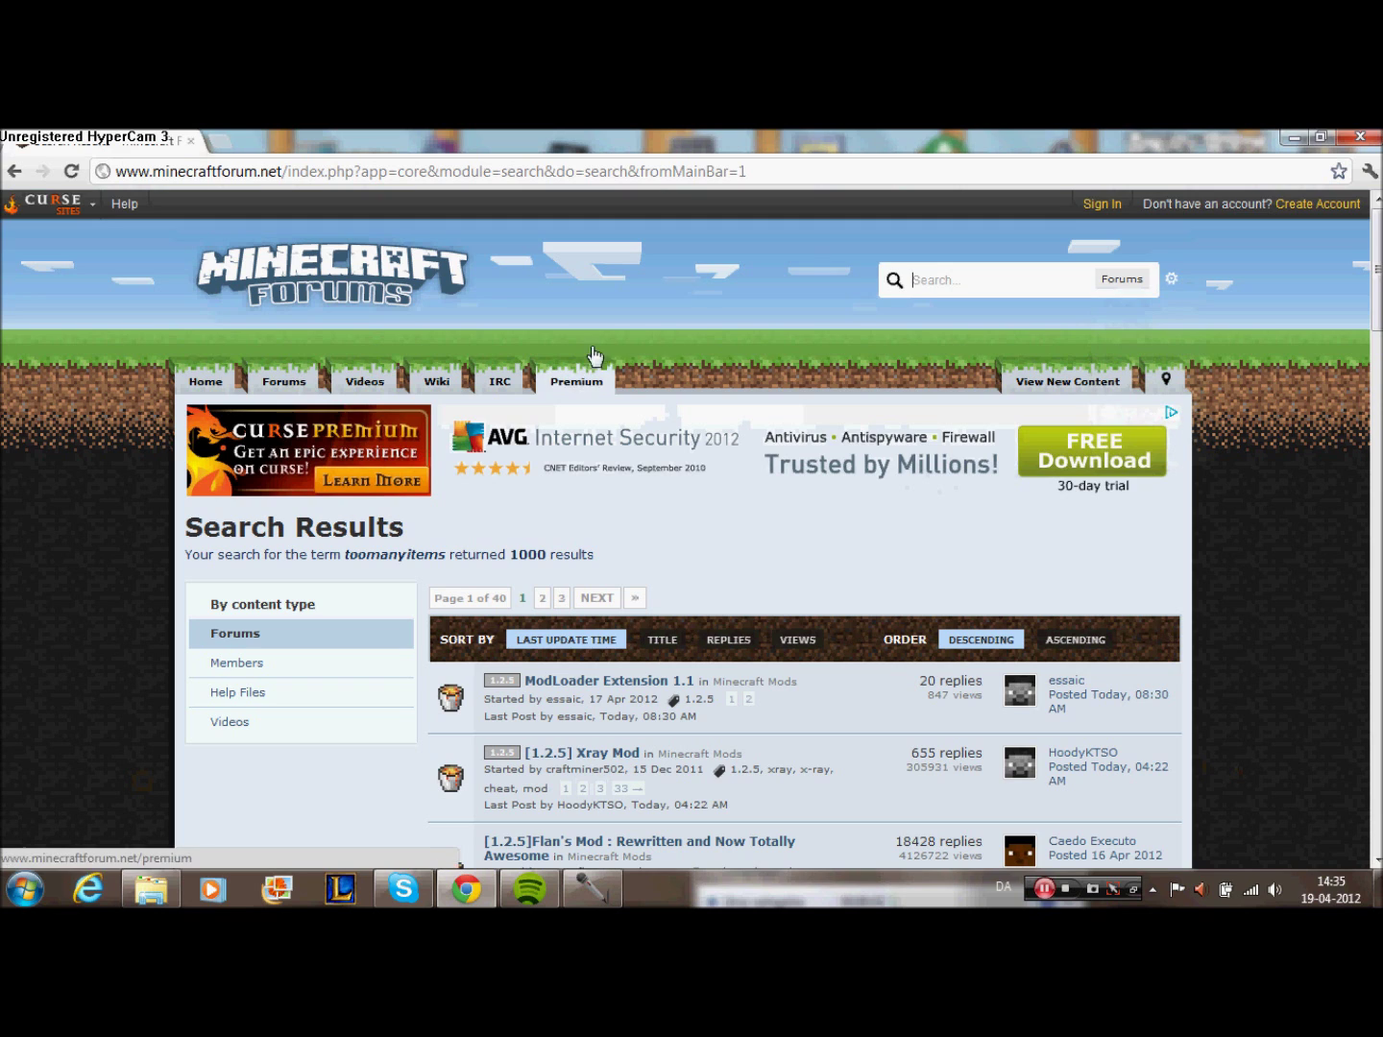
left_click(524, 169)
type("too")
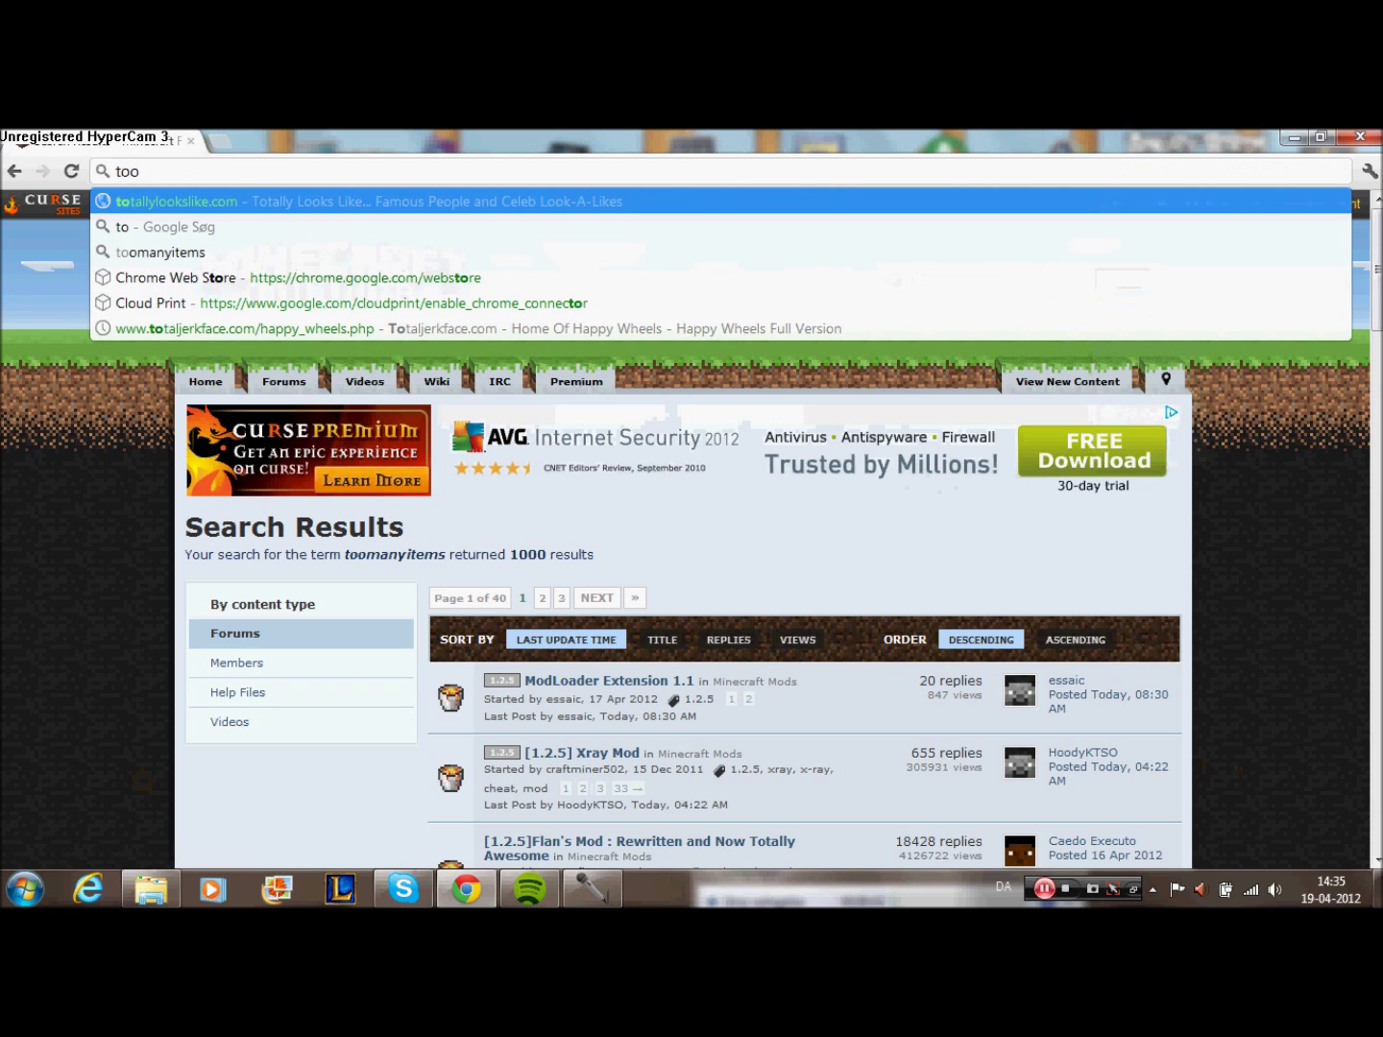
type("manyitems")
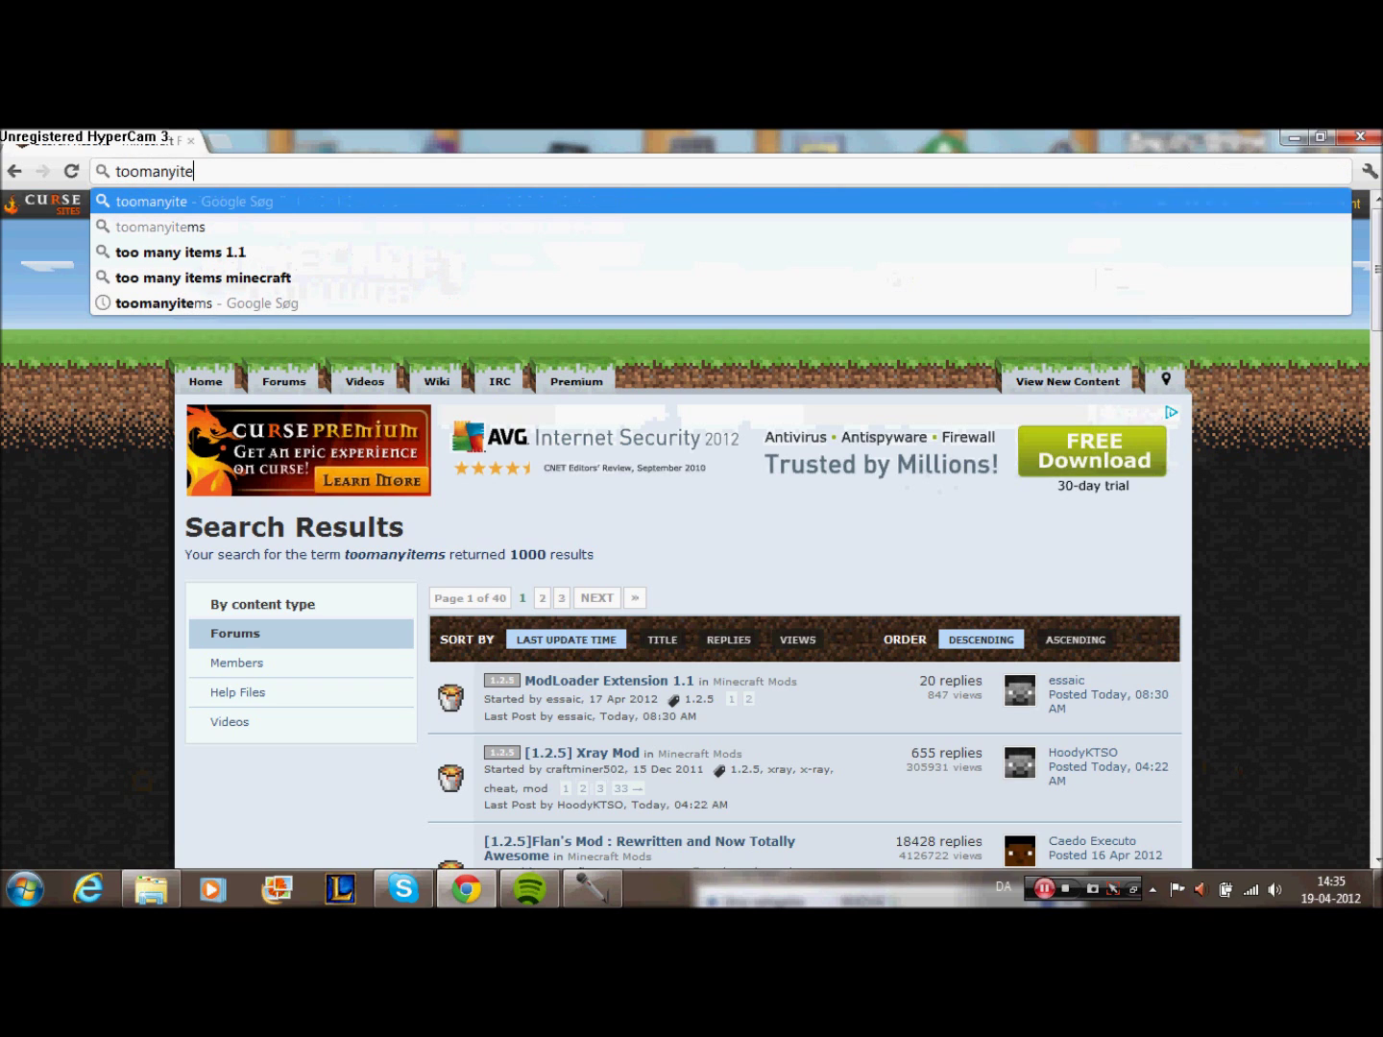
key("Return")
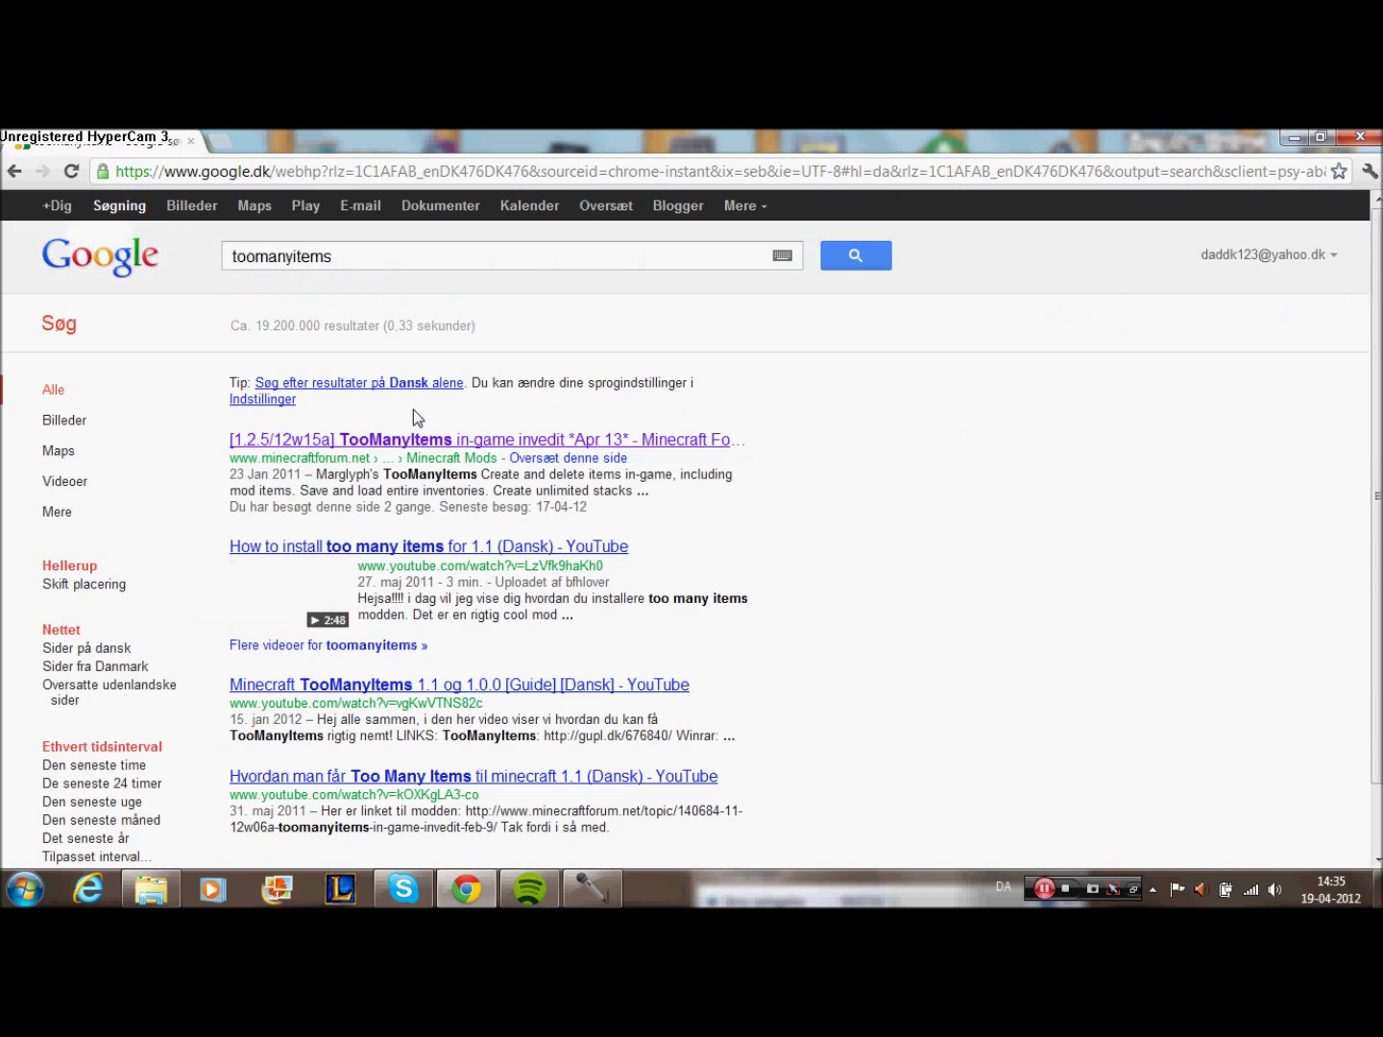
- Open the TooManyItems forum topic and follow its 'Download for Minecraft 1.2.5' link
left_click(401, 443)
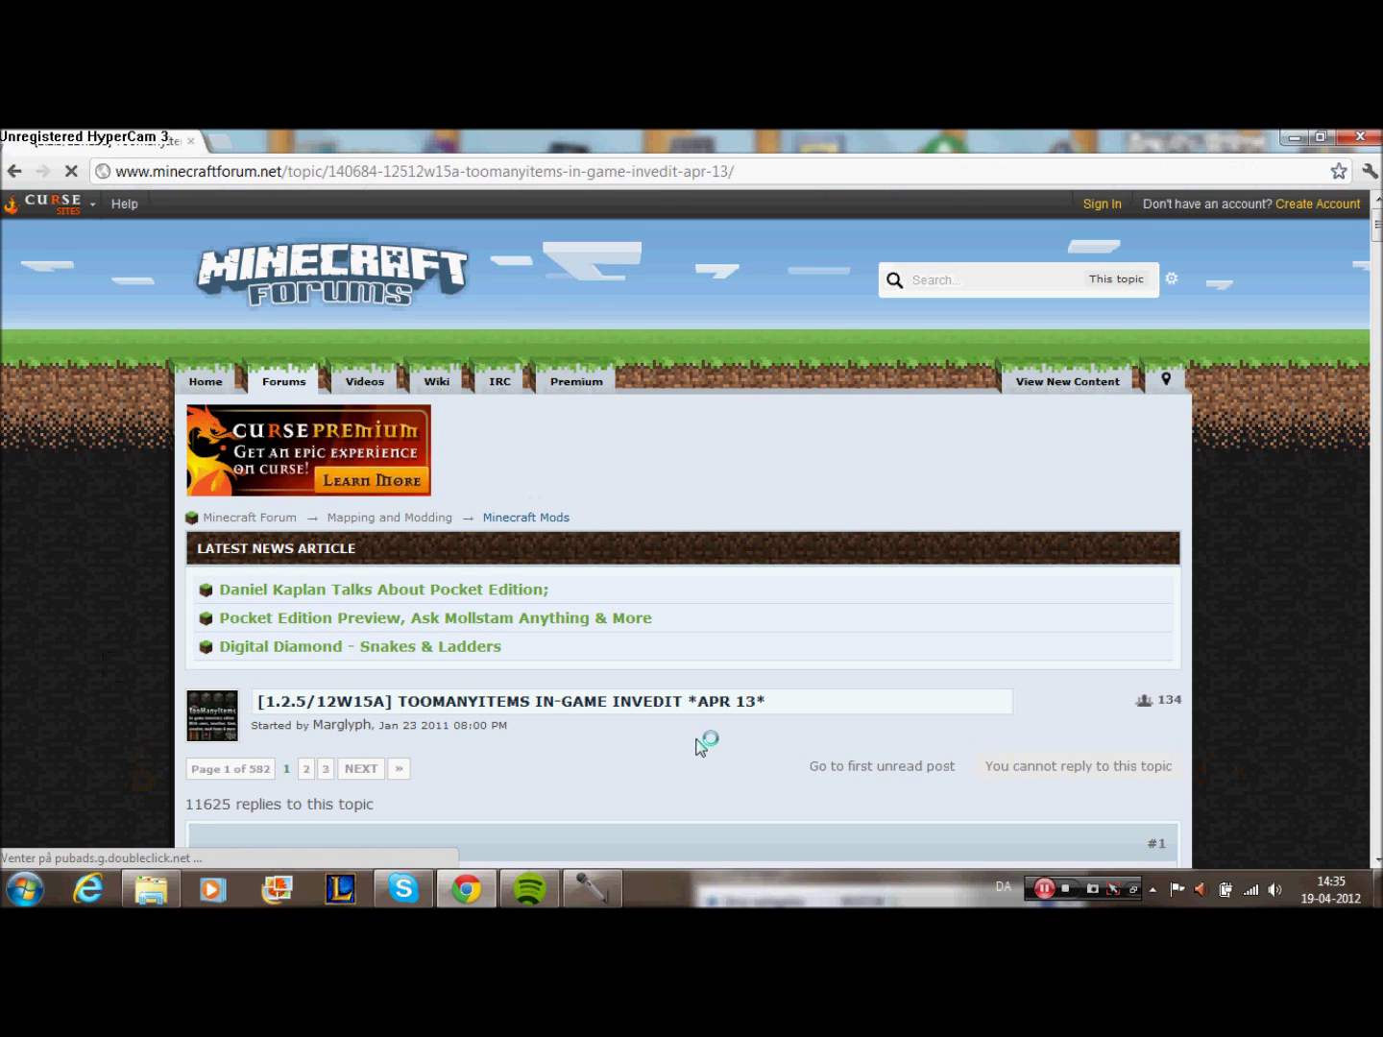
scroll(699, 748, "down", 5)
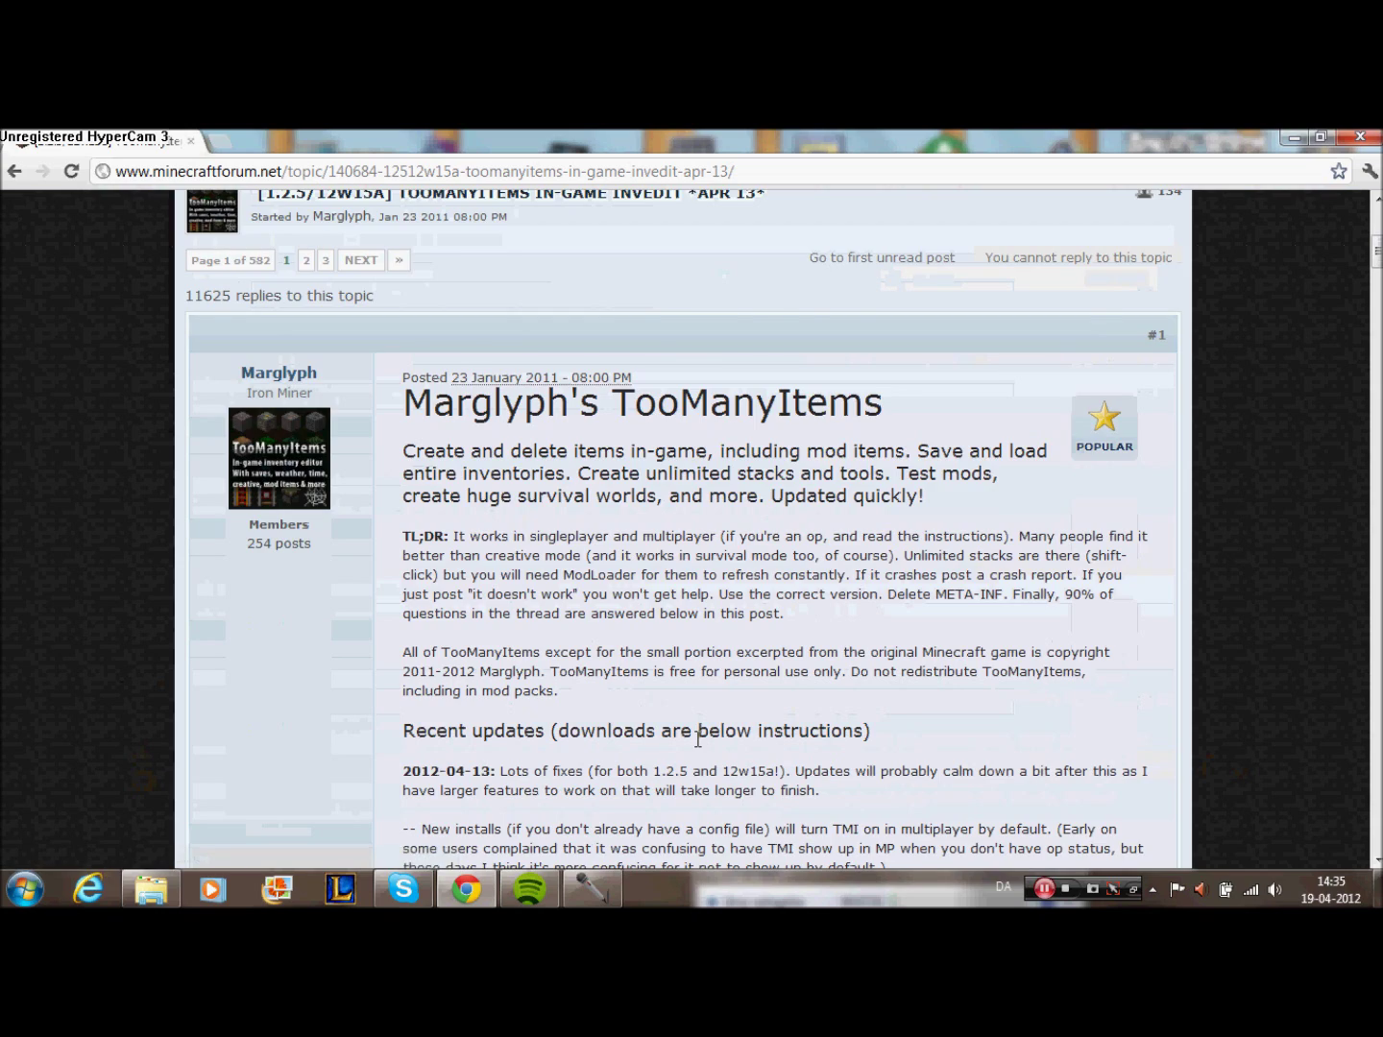
scroll(698, 738, "down", 1)
scroll(699, 739, "down", 3)
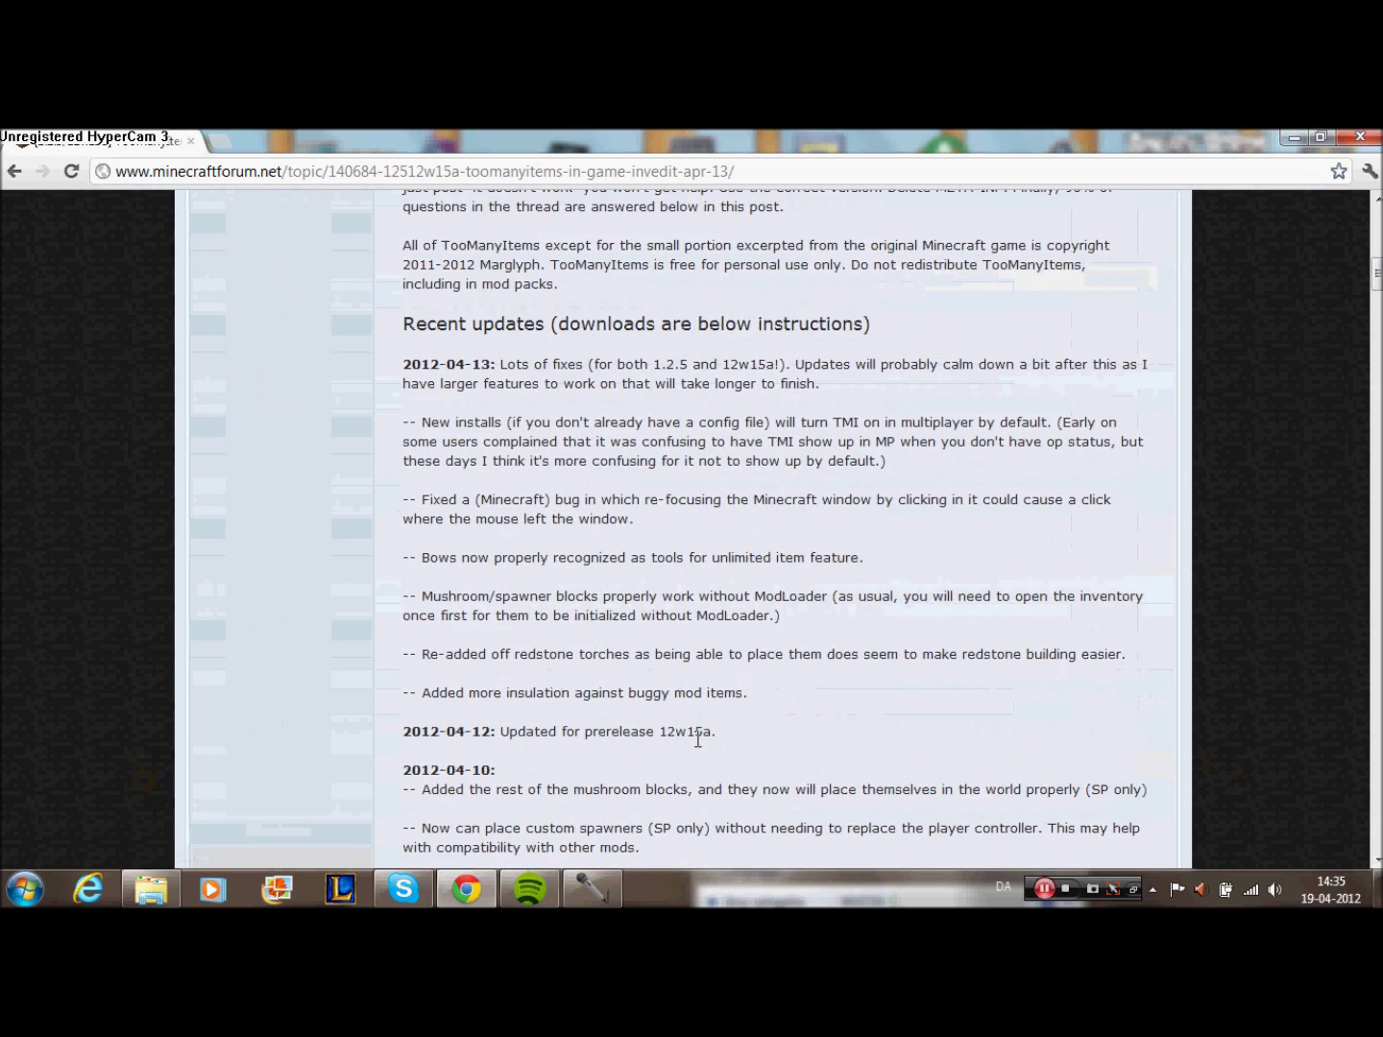
scroll(698, 738, "down", 12)
scroll(686, 601, "down", 6)
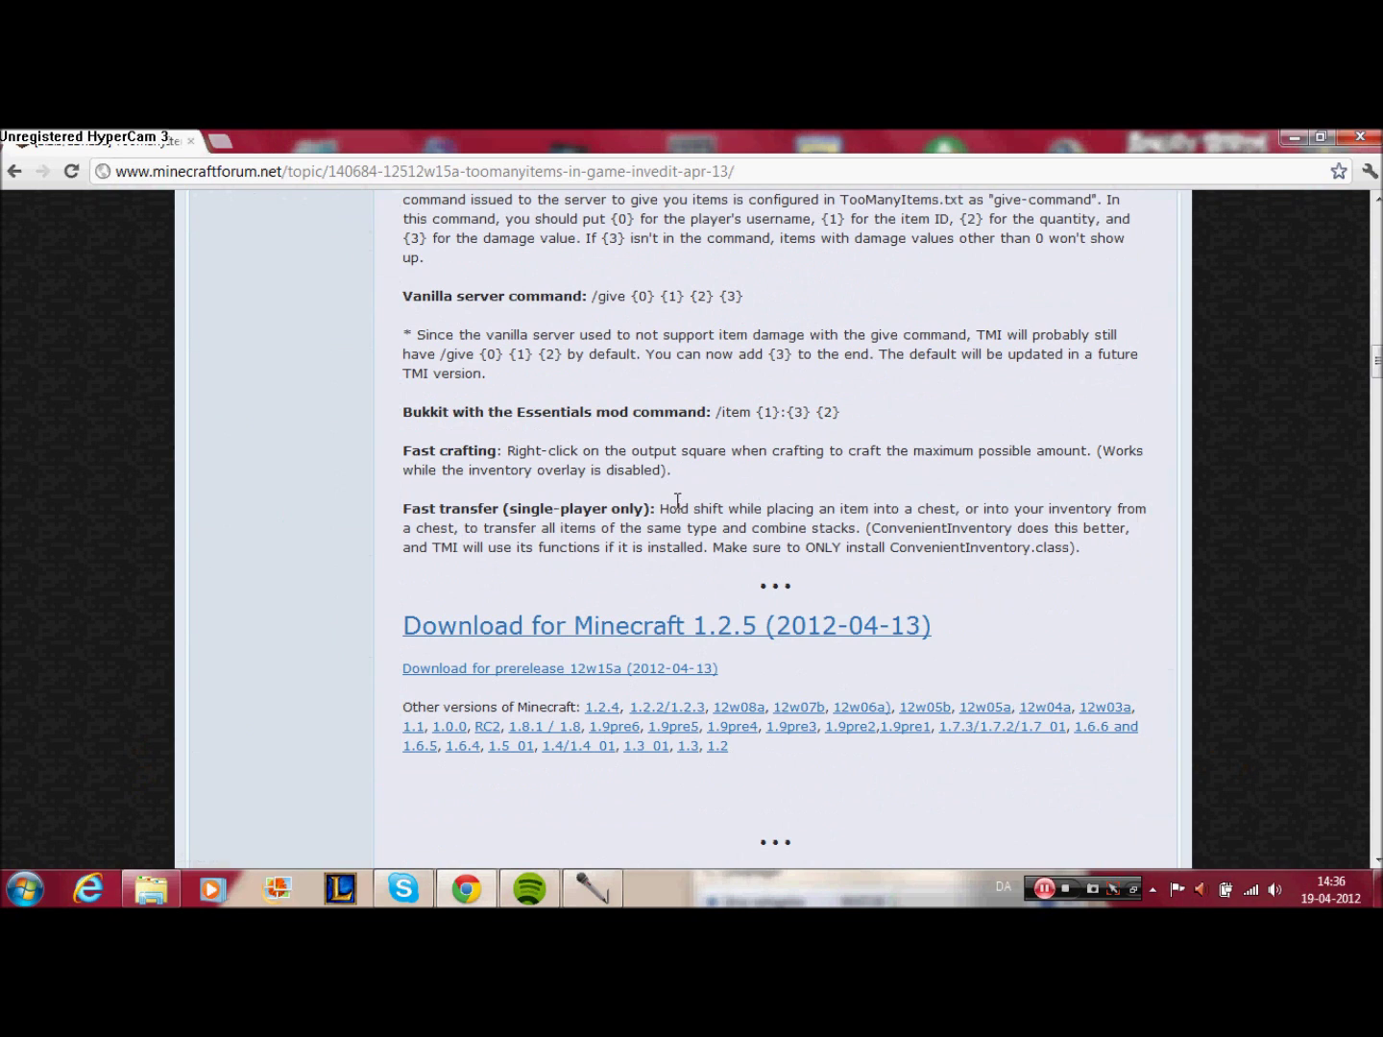
left_click(518, 628)
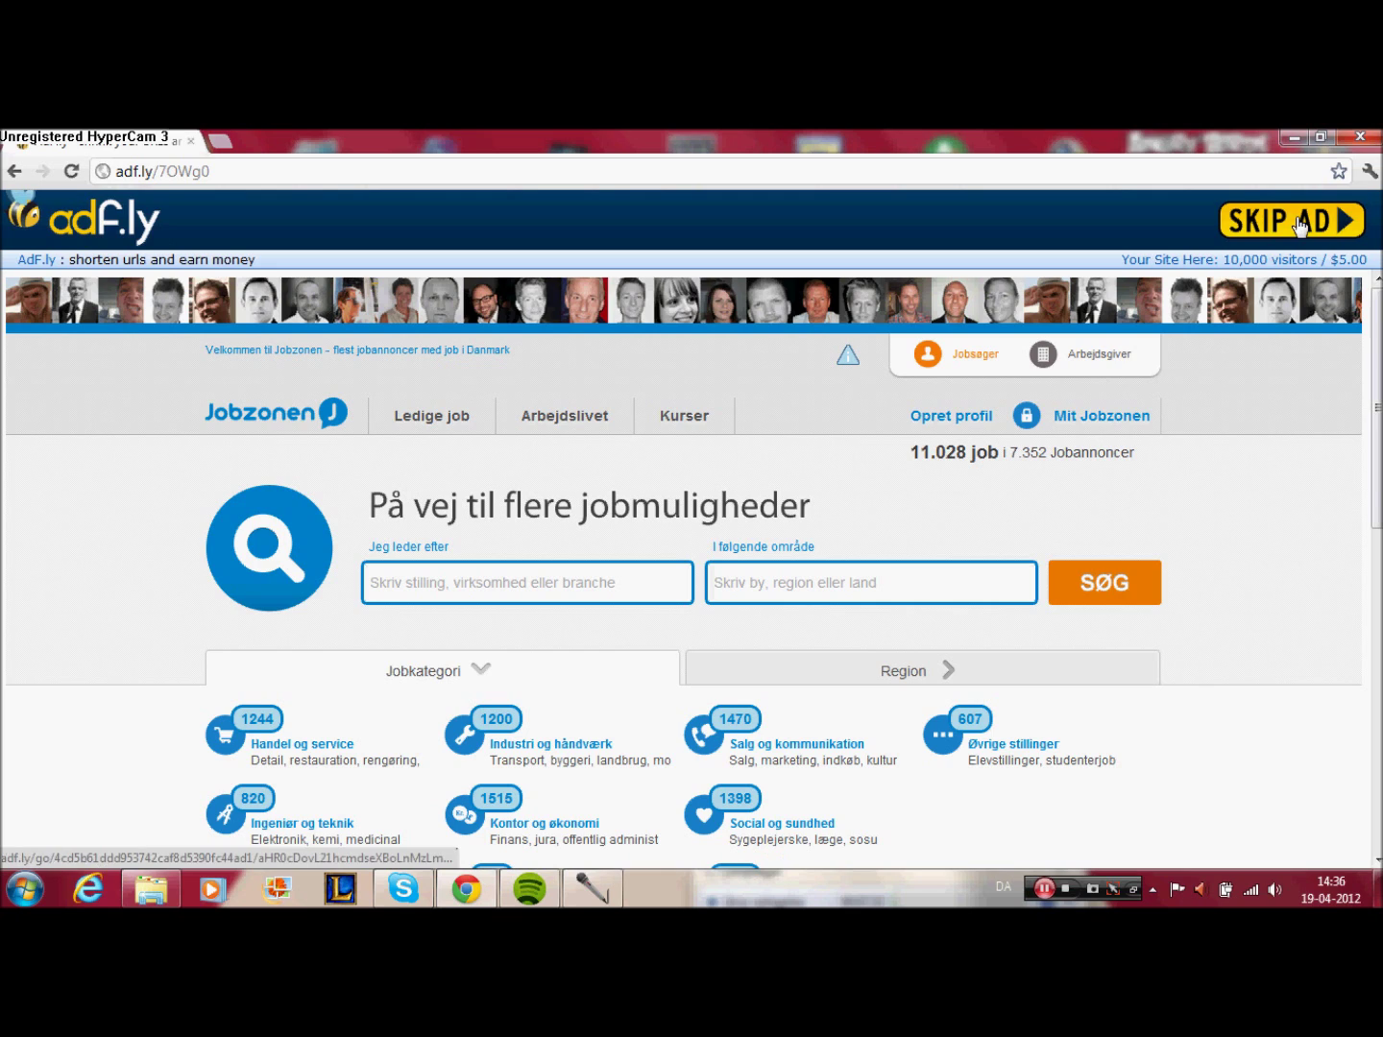
- Skip the adf.ly ad, check the downloaded TooManyItems zip, then search Windows for 'too'
left_click(1300, 223)
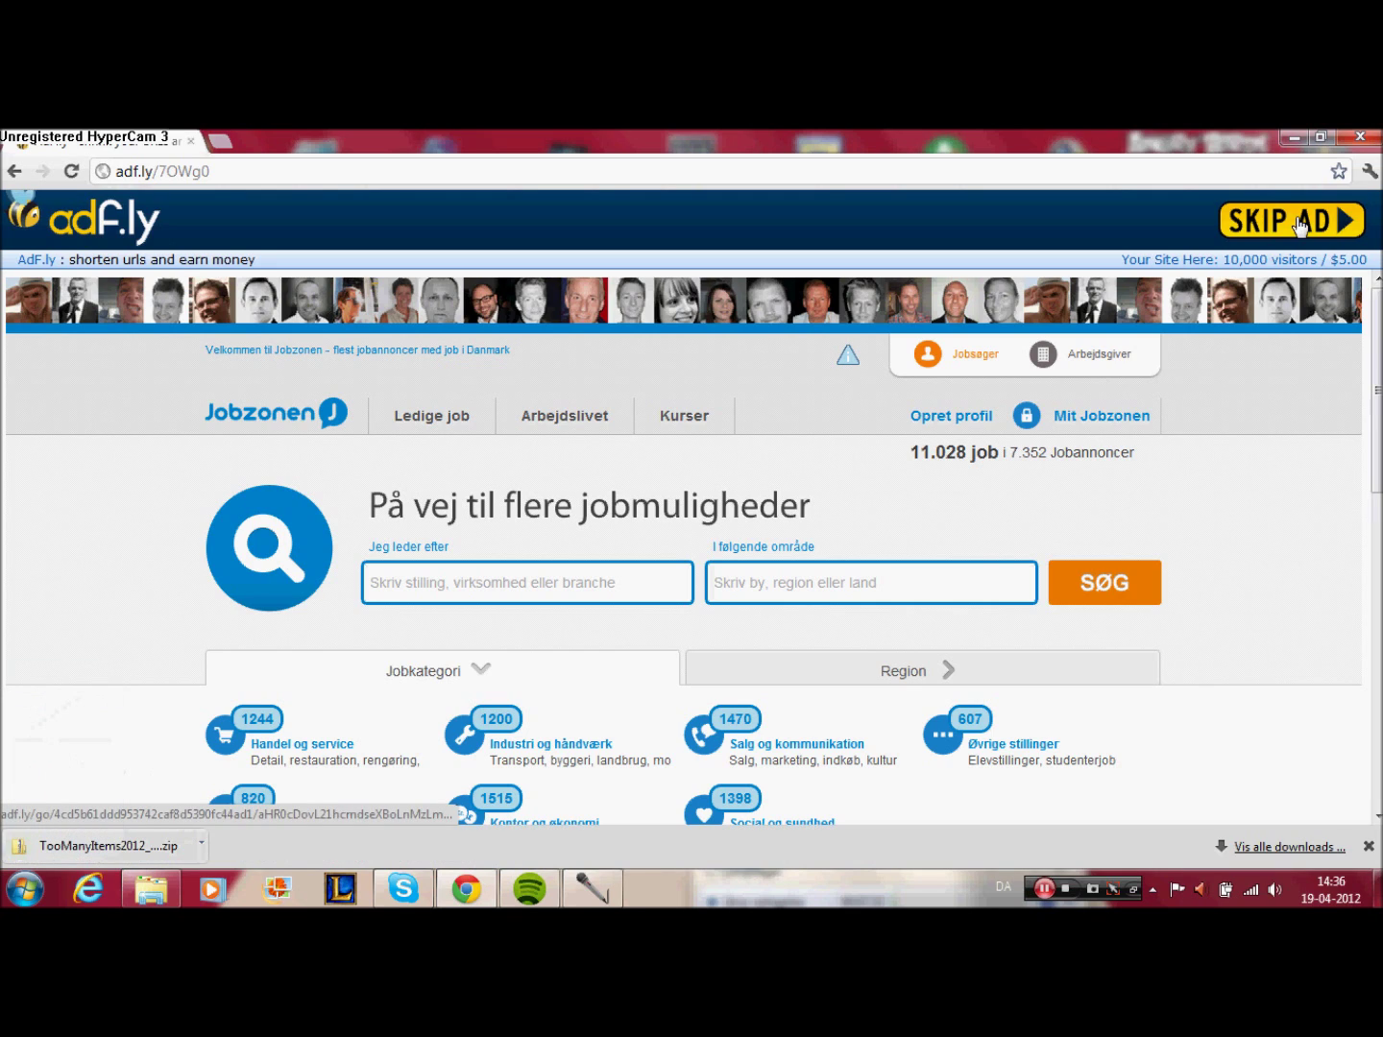
left_click(114, 852)
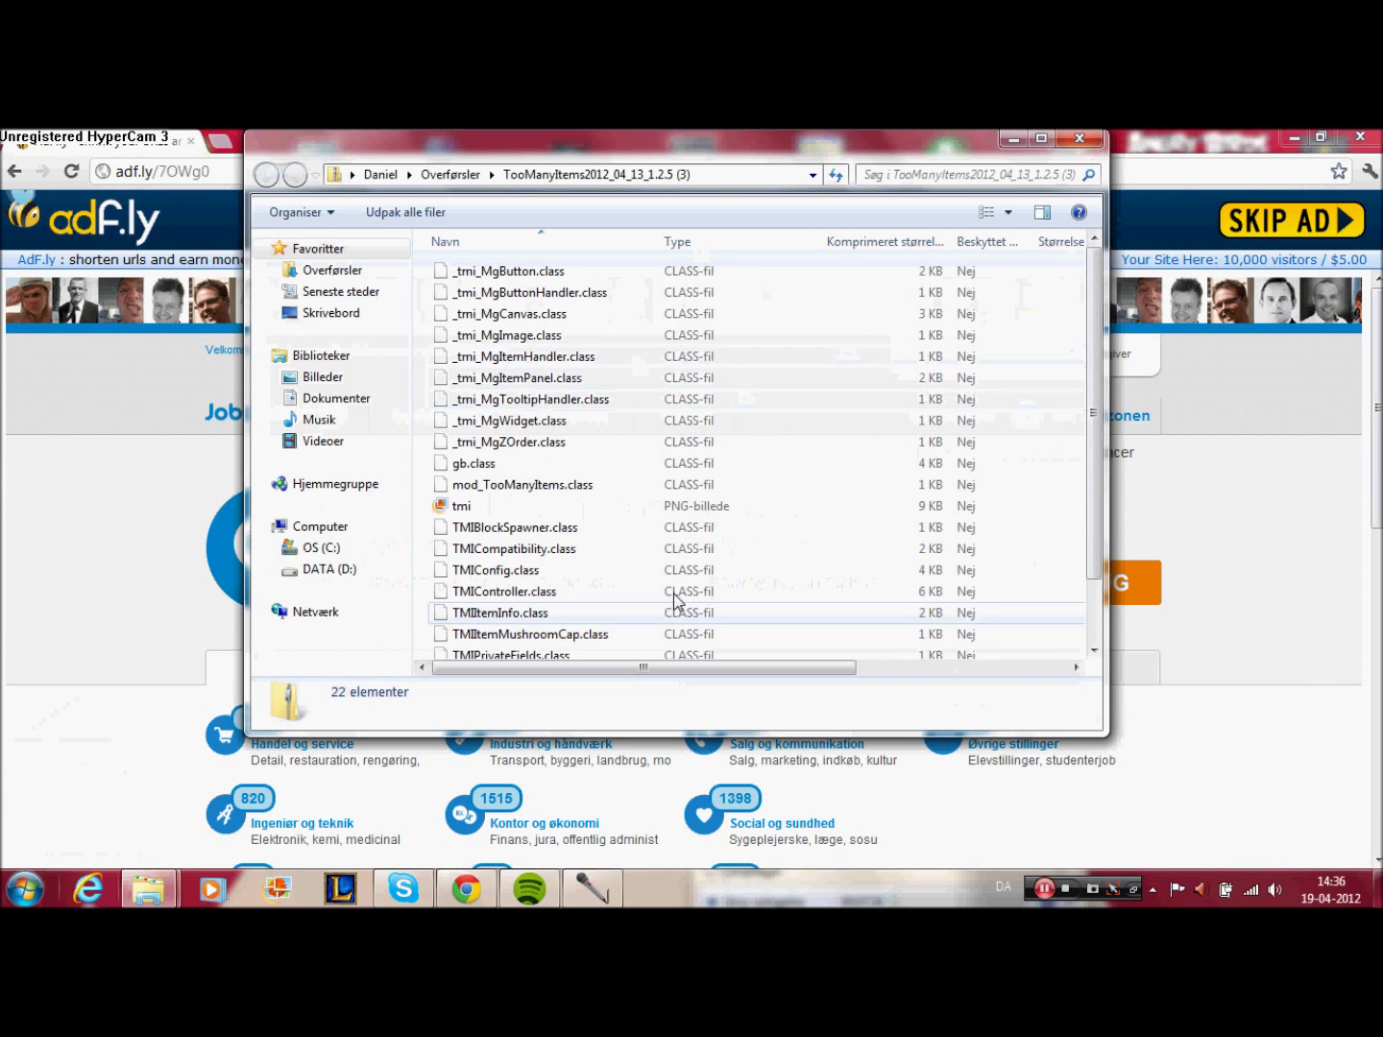
left_click(1075, 142)
left_click(23, 888)
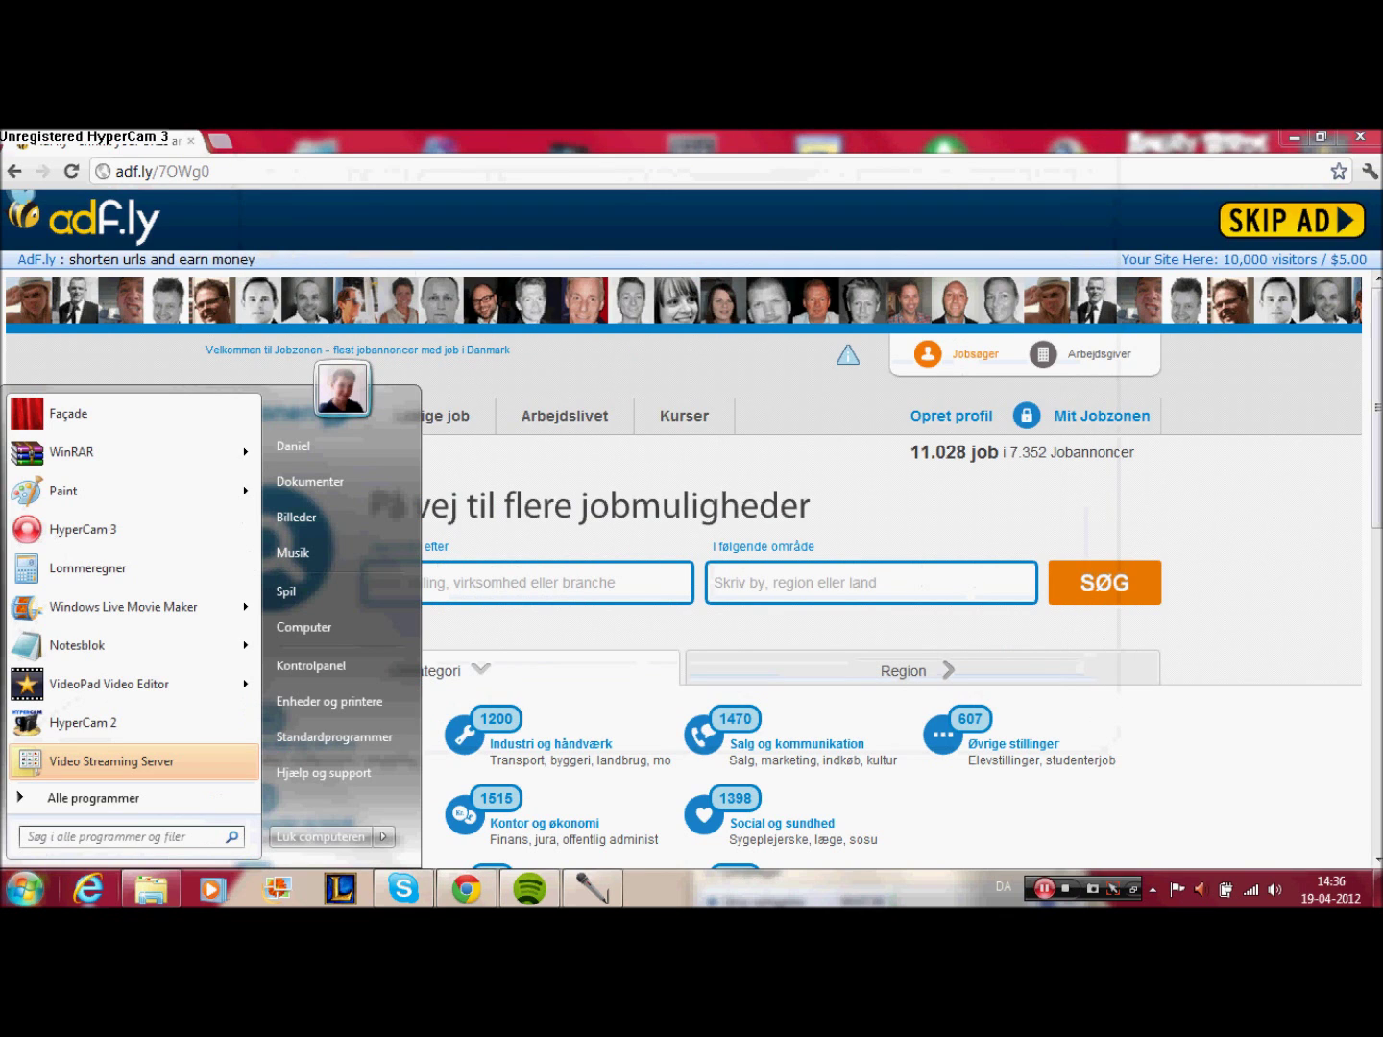
type("toomanyitems")
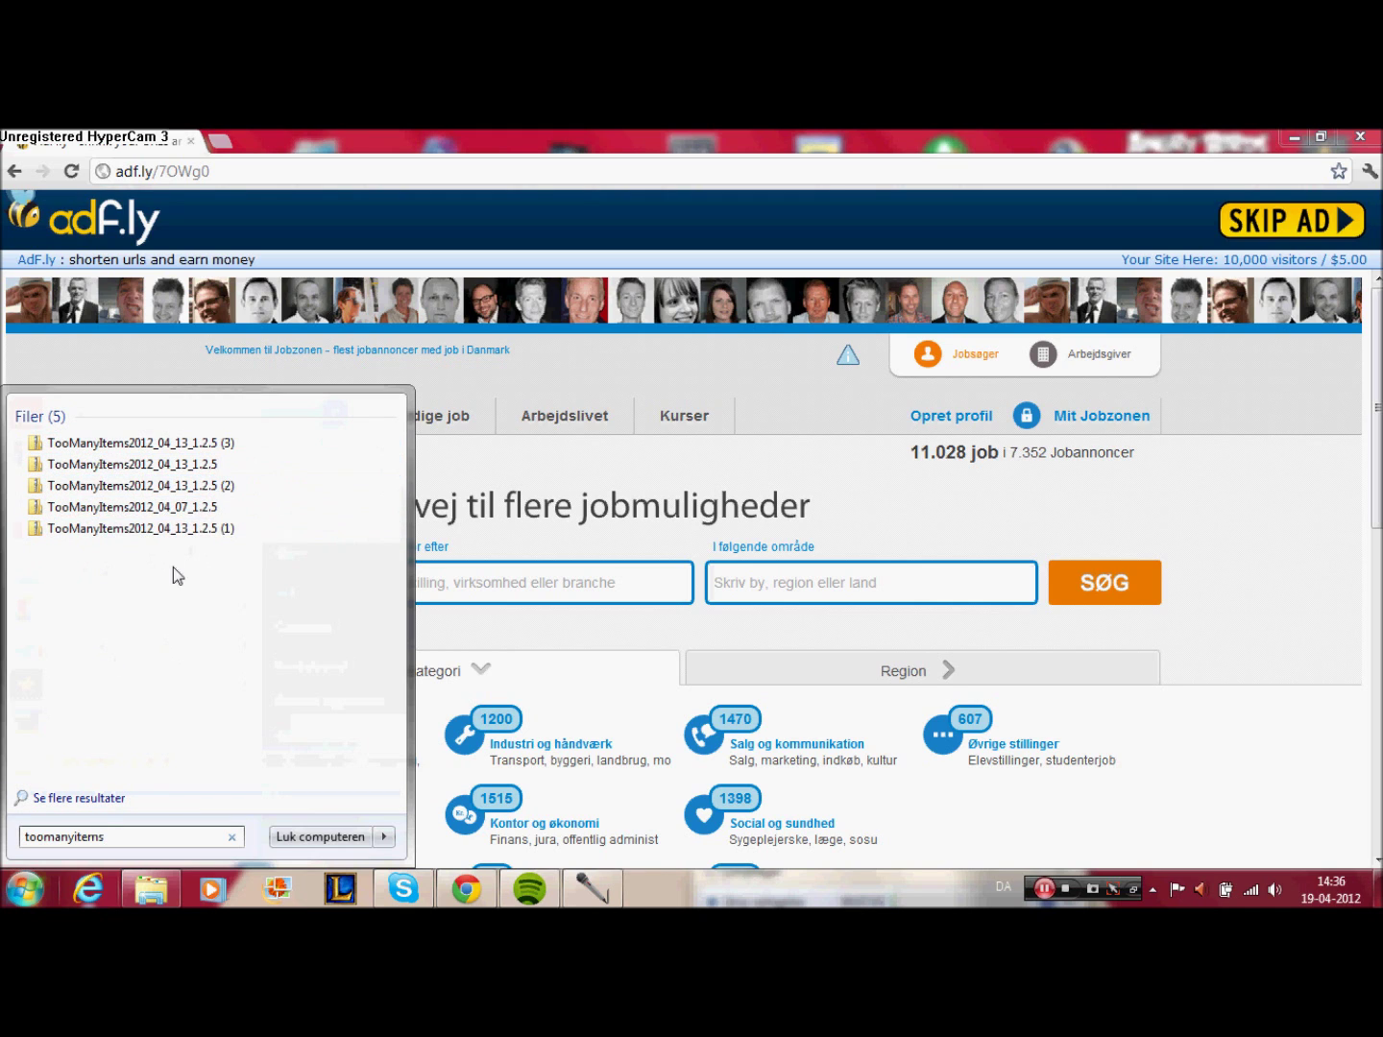
- Open TooManyItems2012_04_07_1.2.5.zip from the search results with WinRAR archiver
right_click(186, 515)
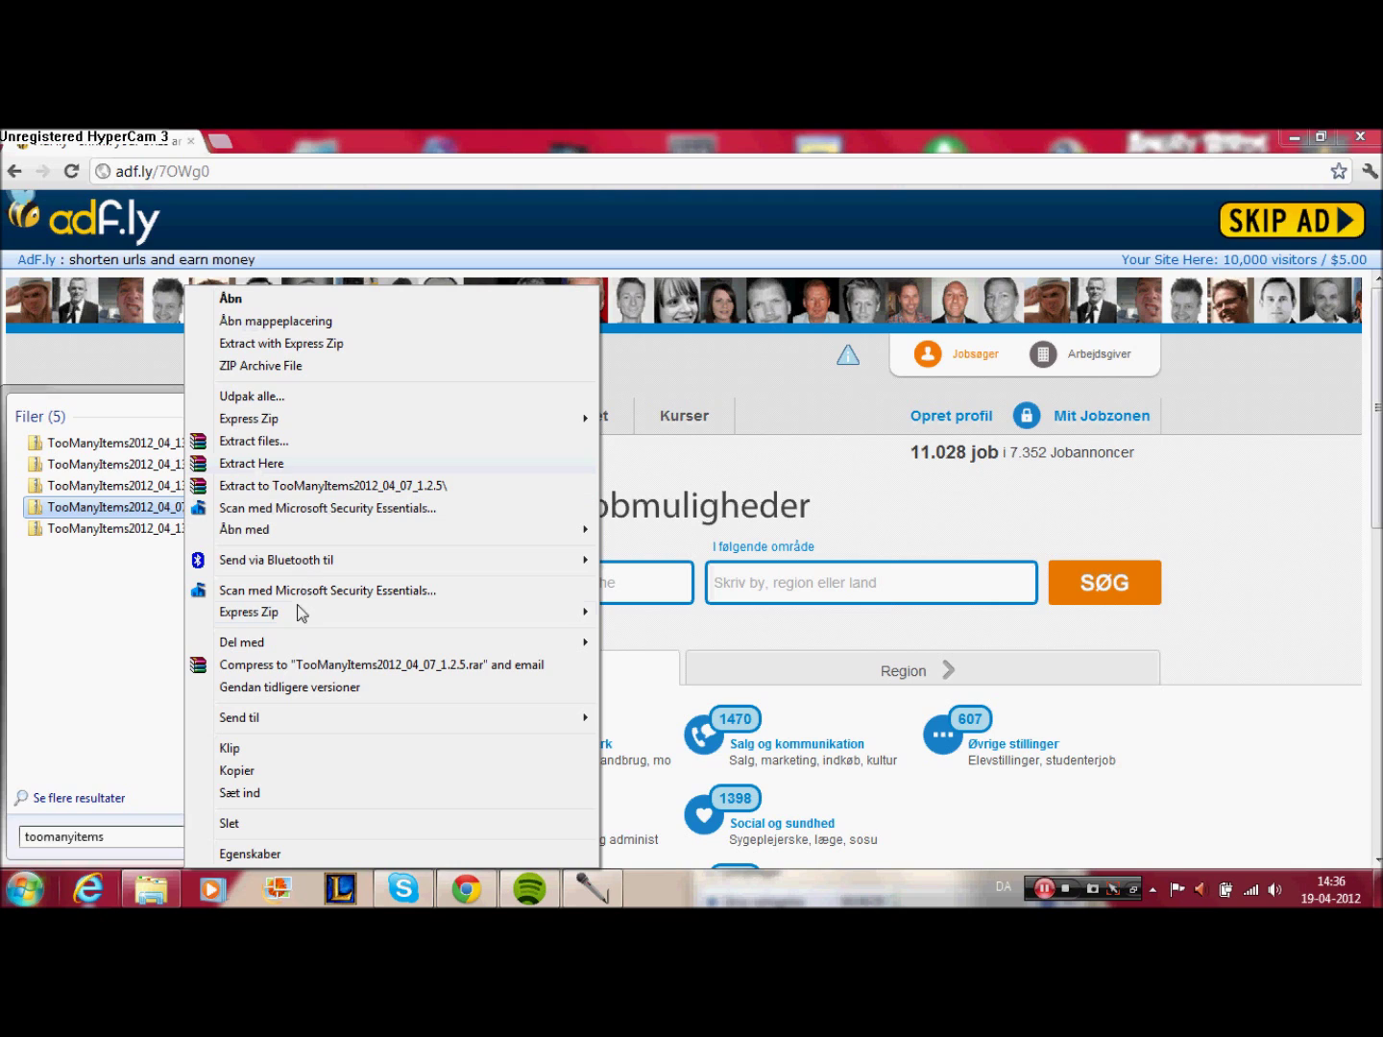
mouse_move(272, 532)
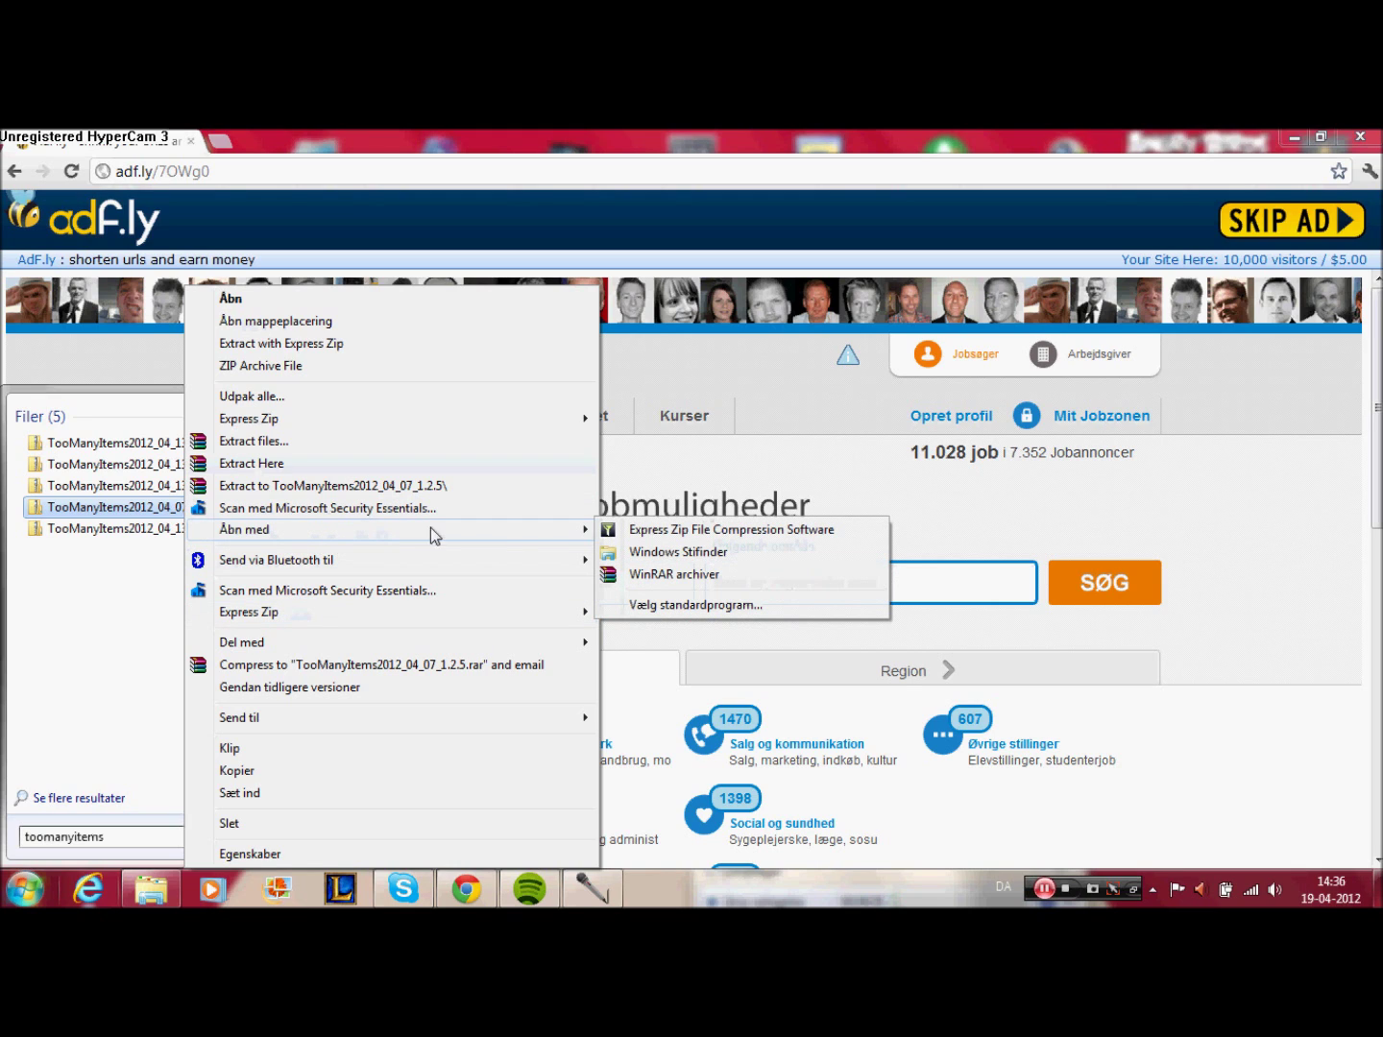
left_click(644, 575)
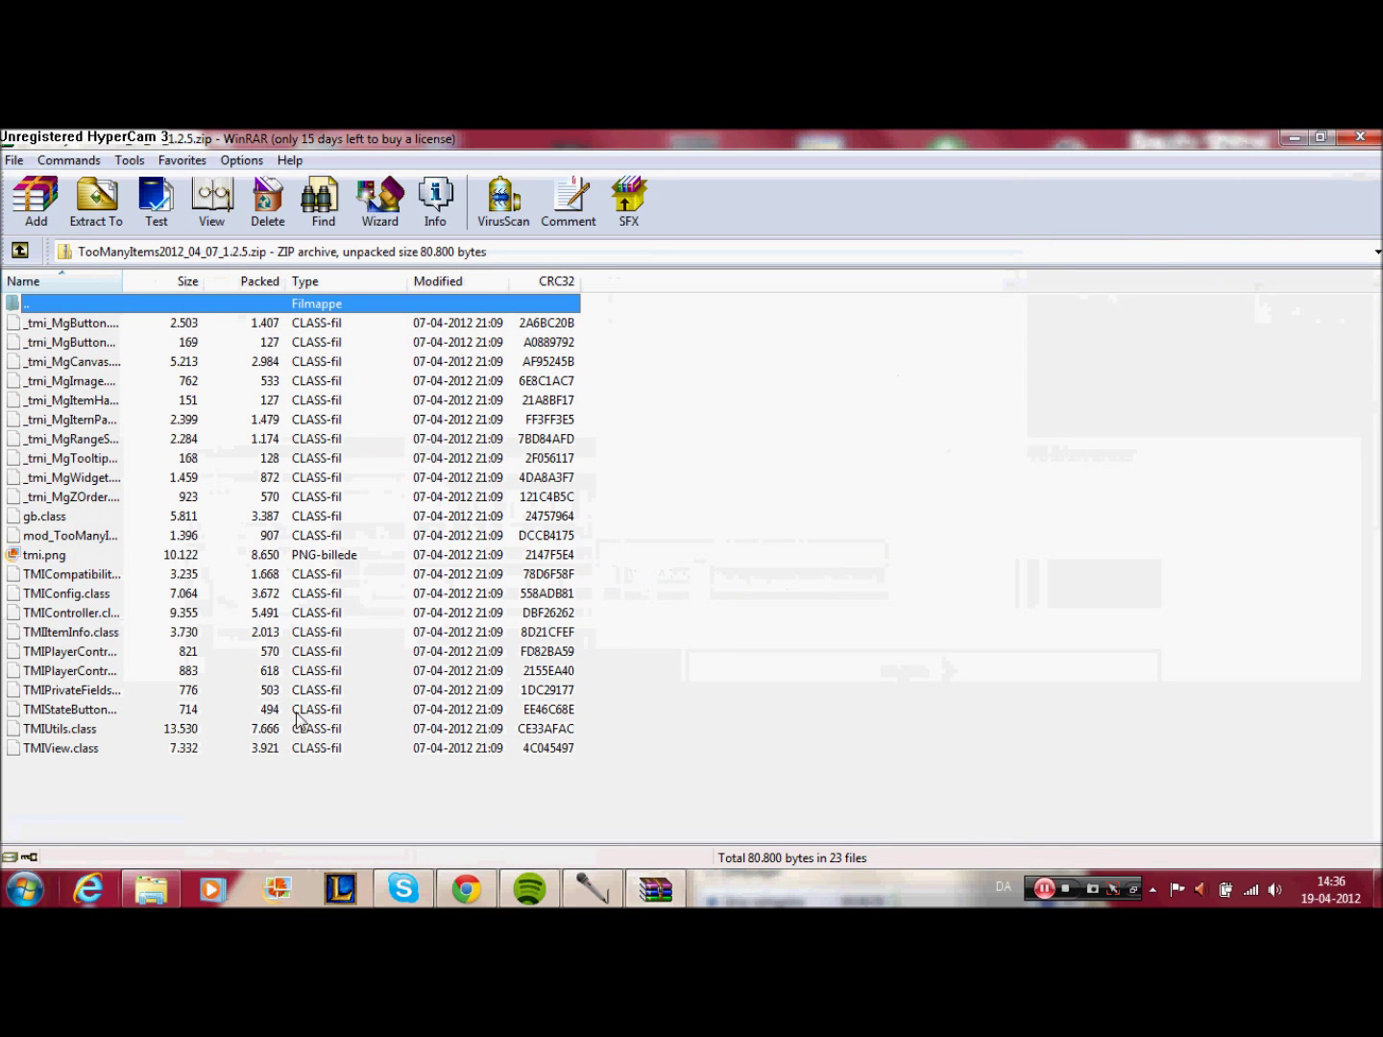
- Select all 23 files in the TooManyItems archive and start dragging them out
left_click(206, 812)
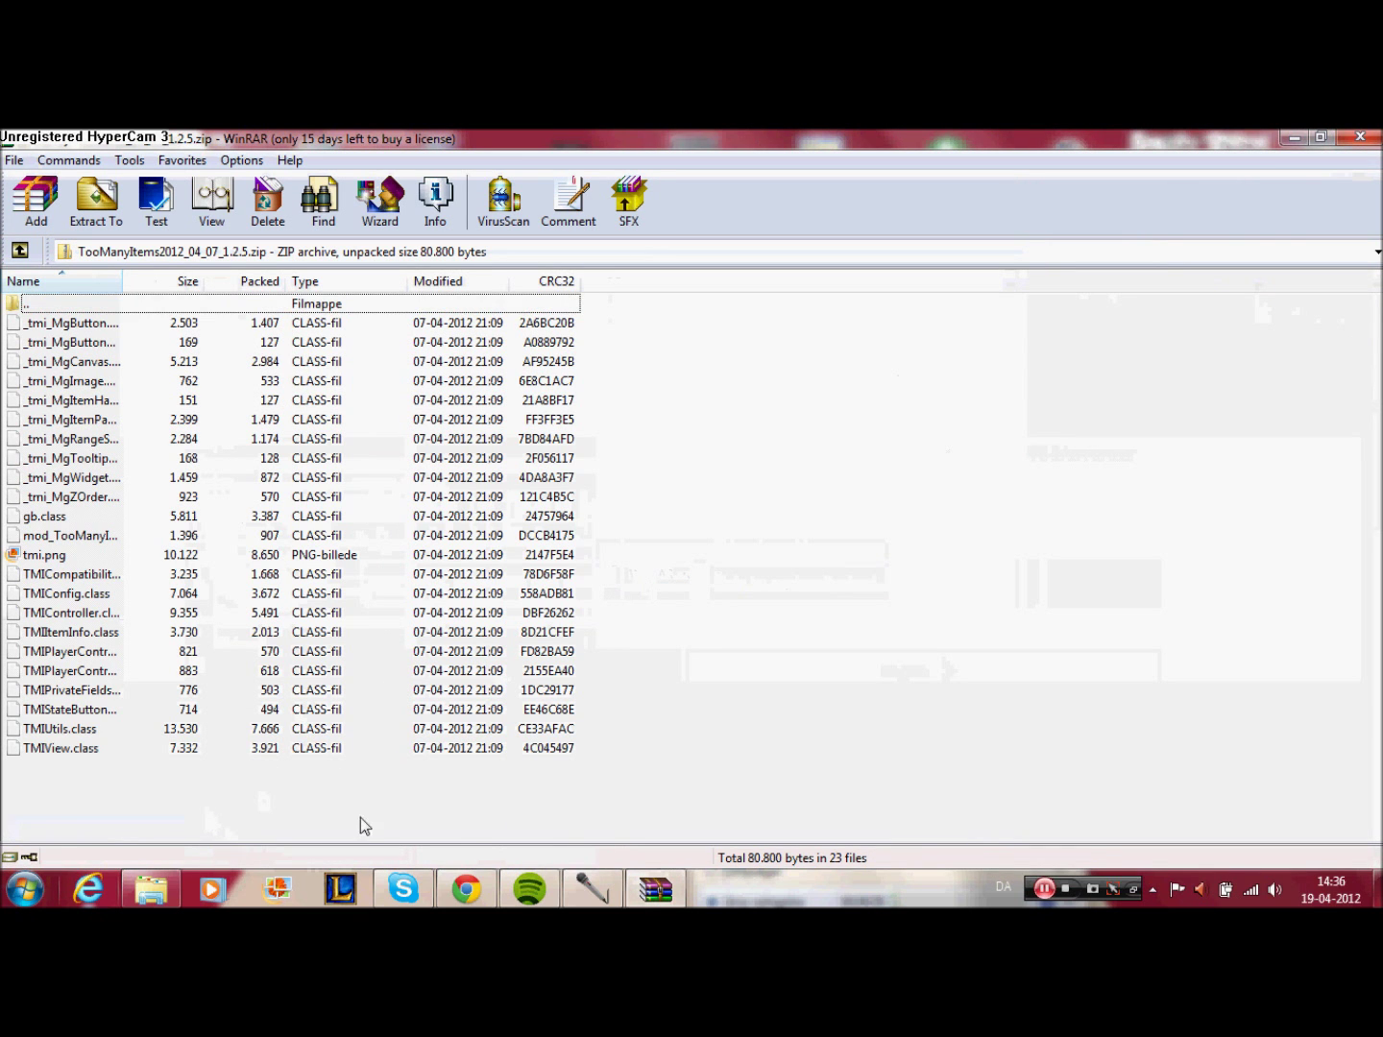
left_click_drag(601, 807, 56, 321)
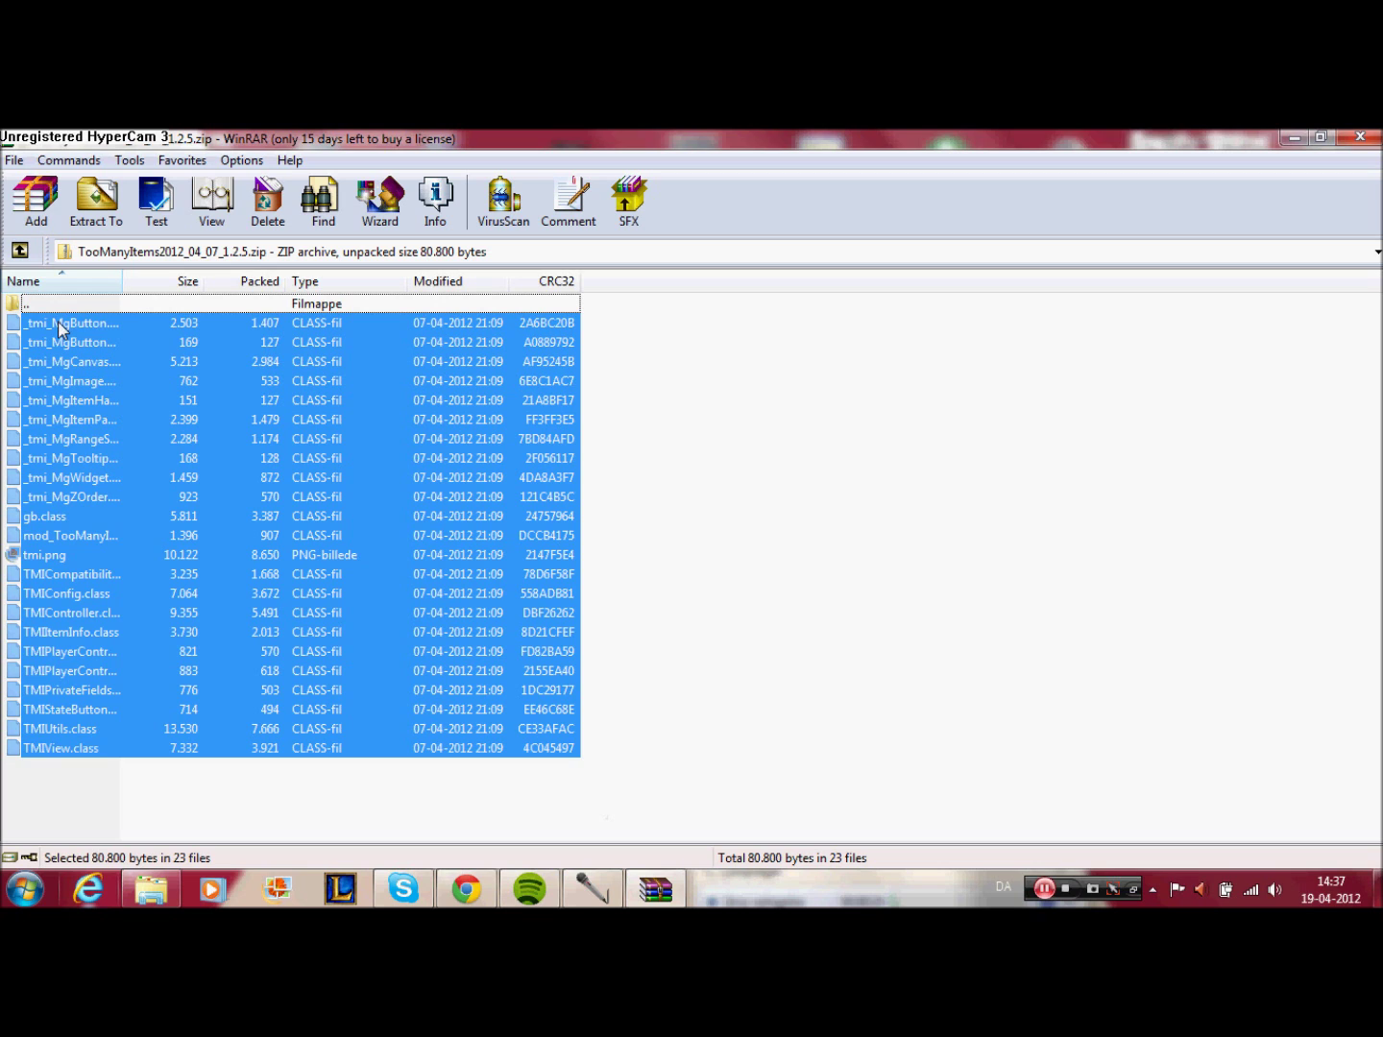
left_click_drag(58, 322, 111, 761)
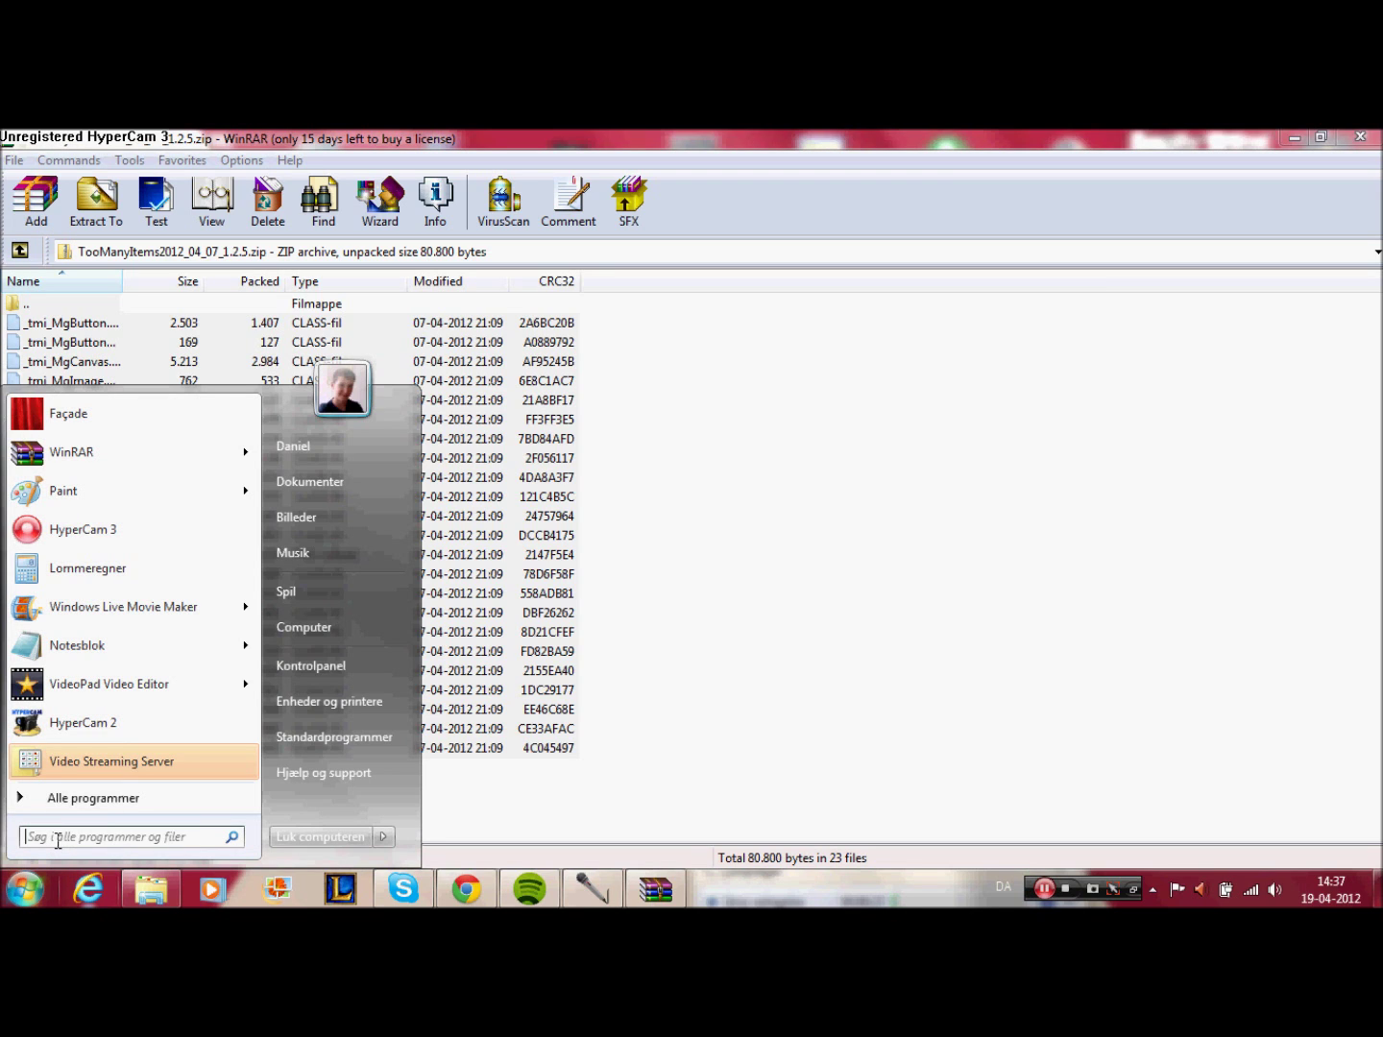
- Go to %appdata%\.minecraft\bin and open minecraft.jar in WinRAR
type("%appdat")
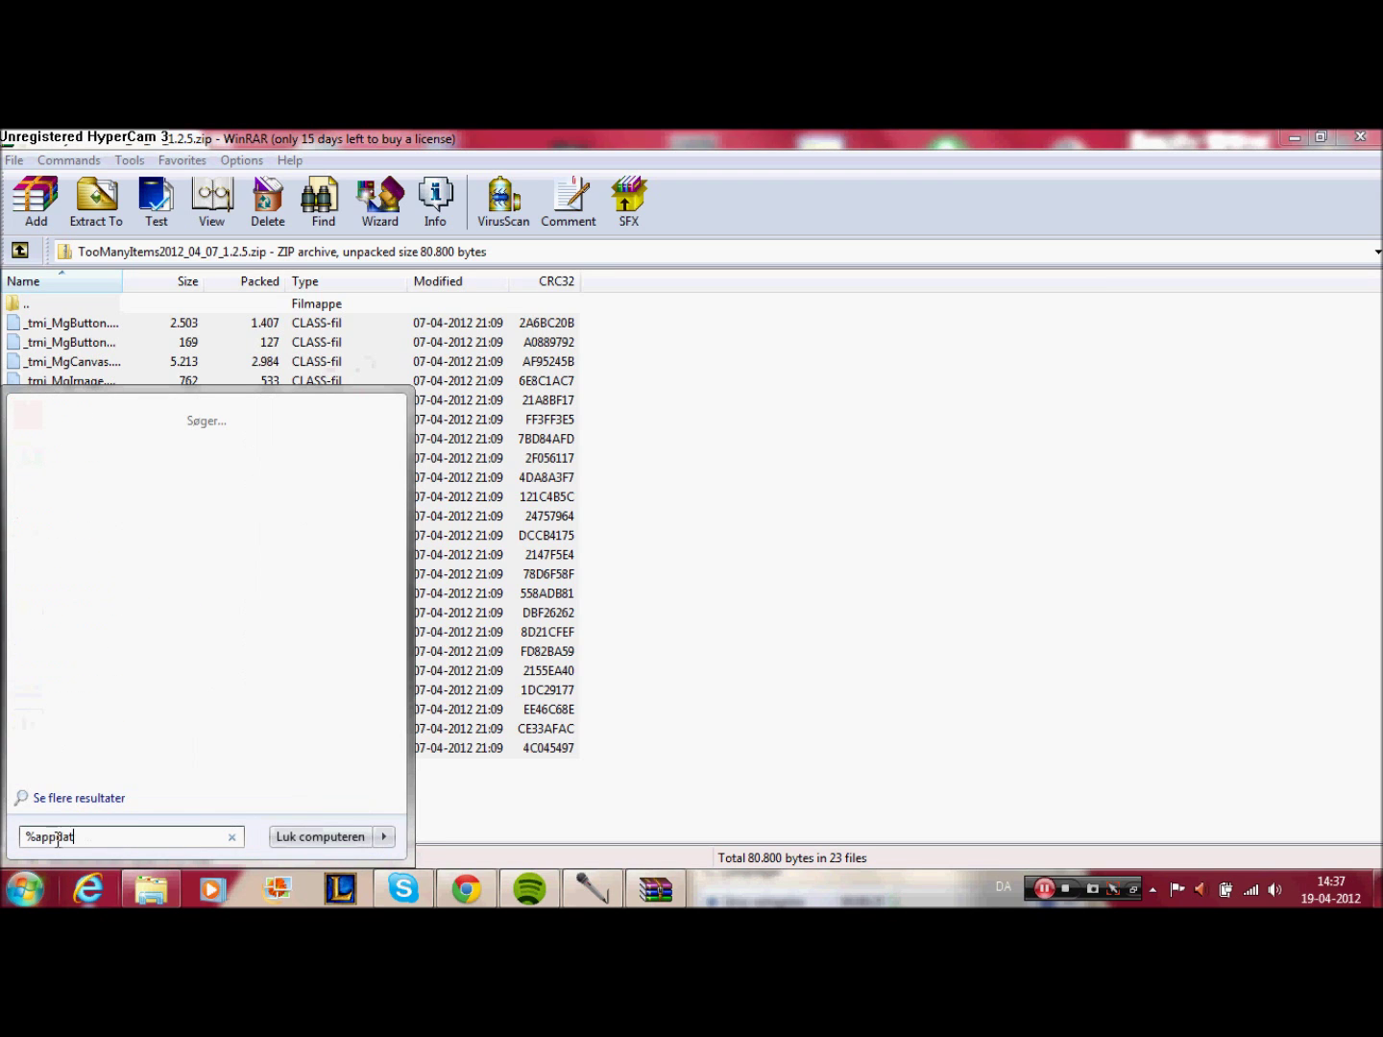
type("a%")
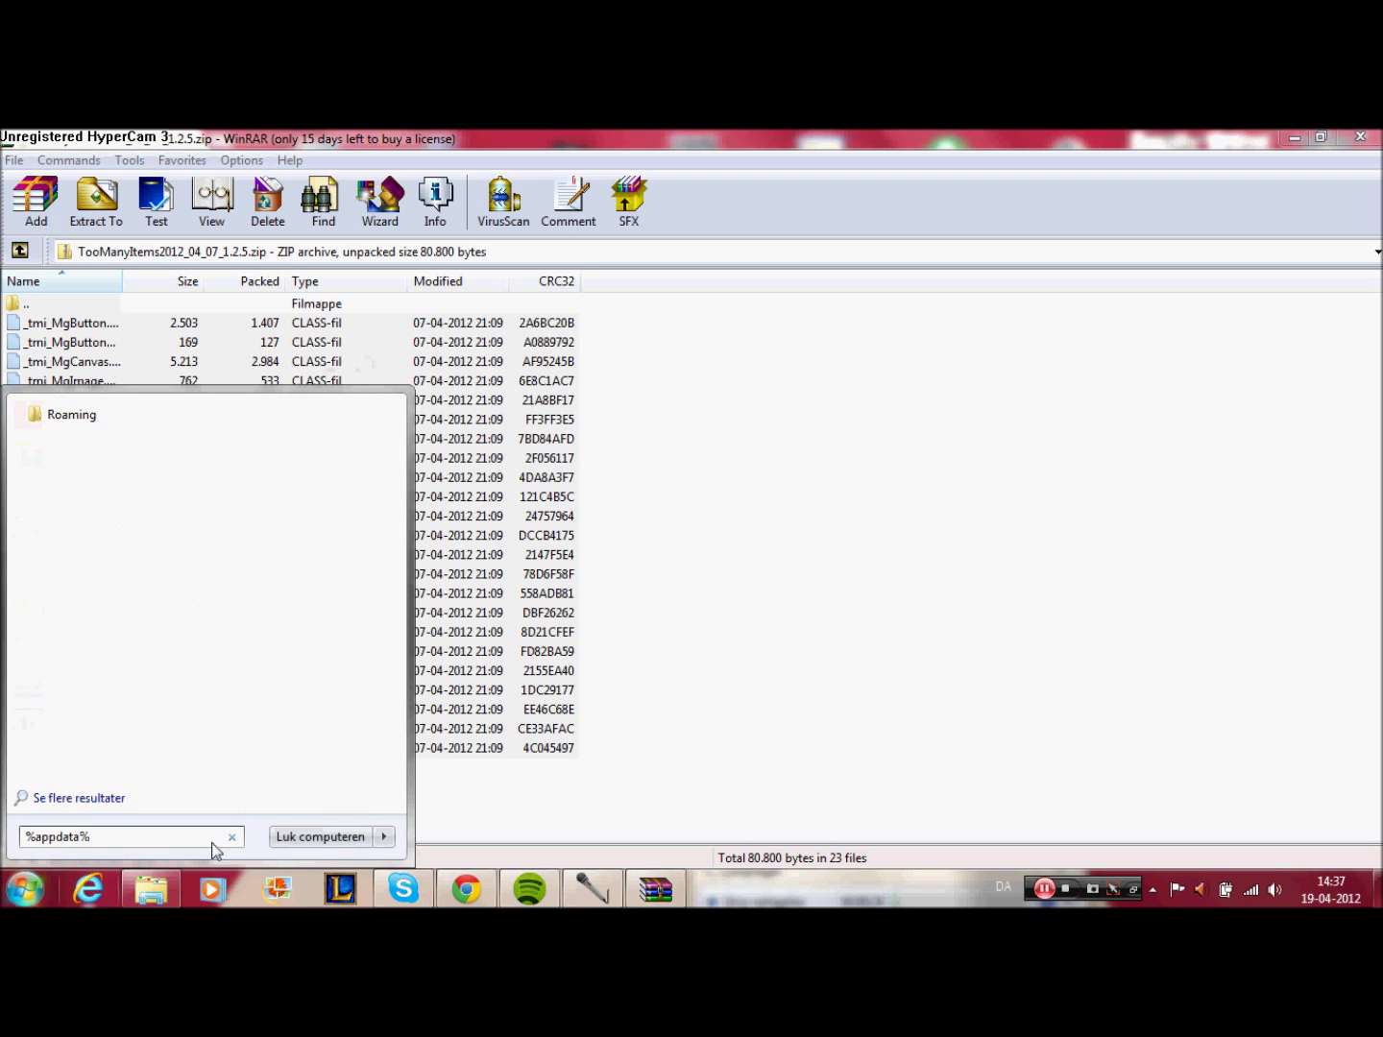
key("Return")
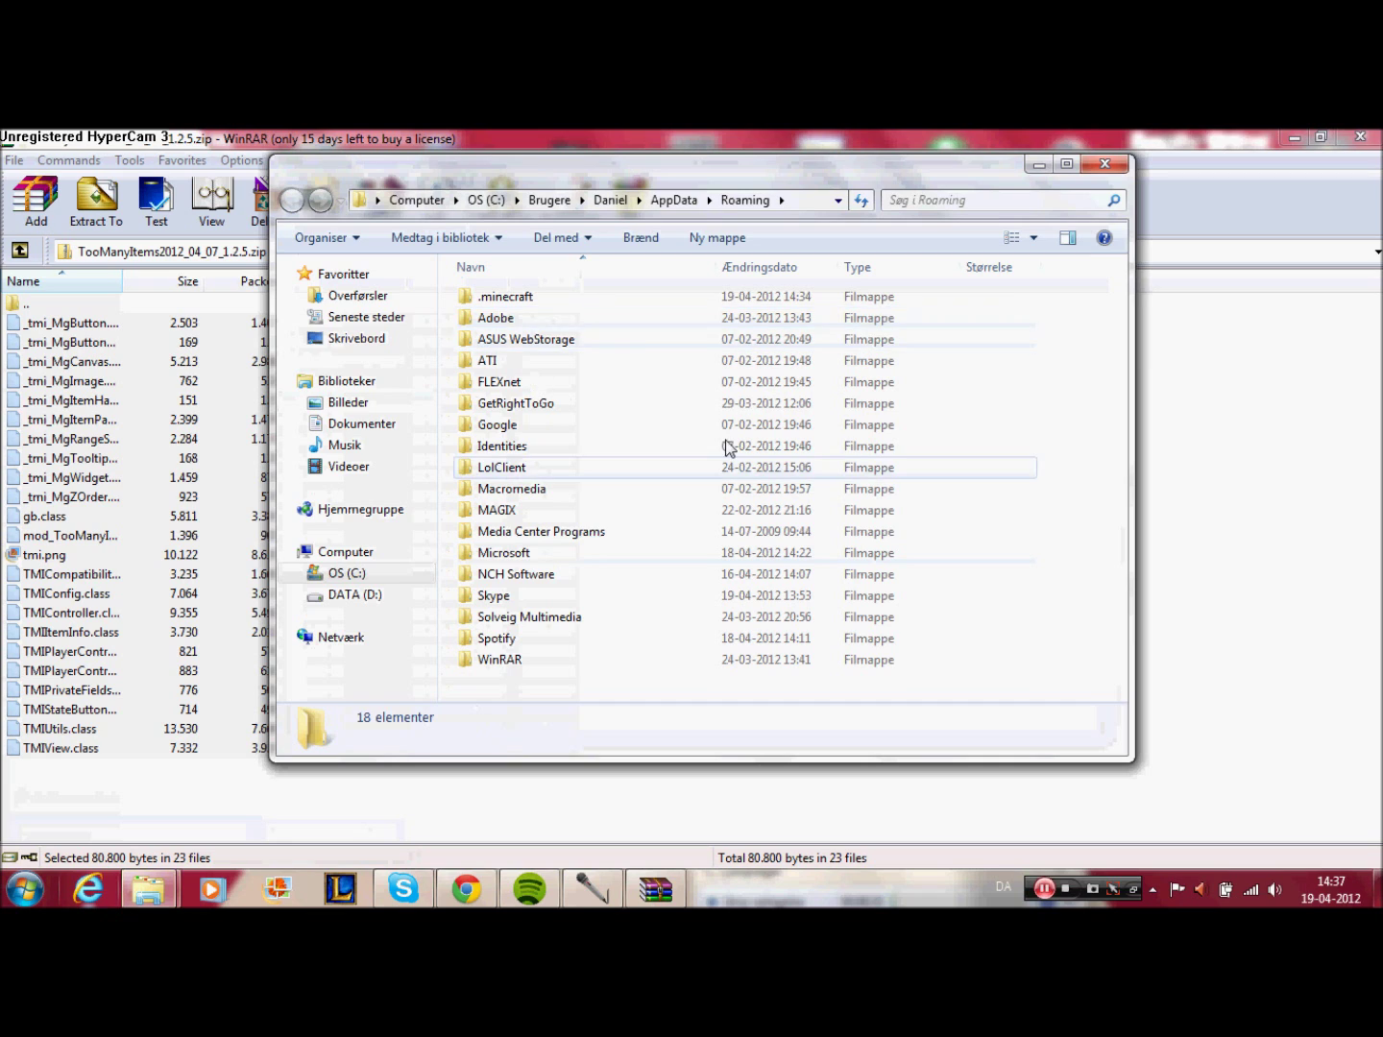
double_click(544, 306)
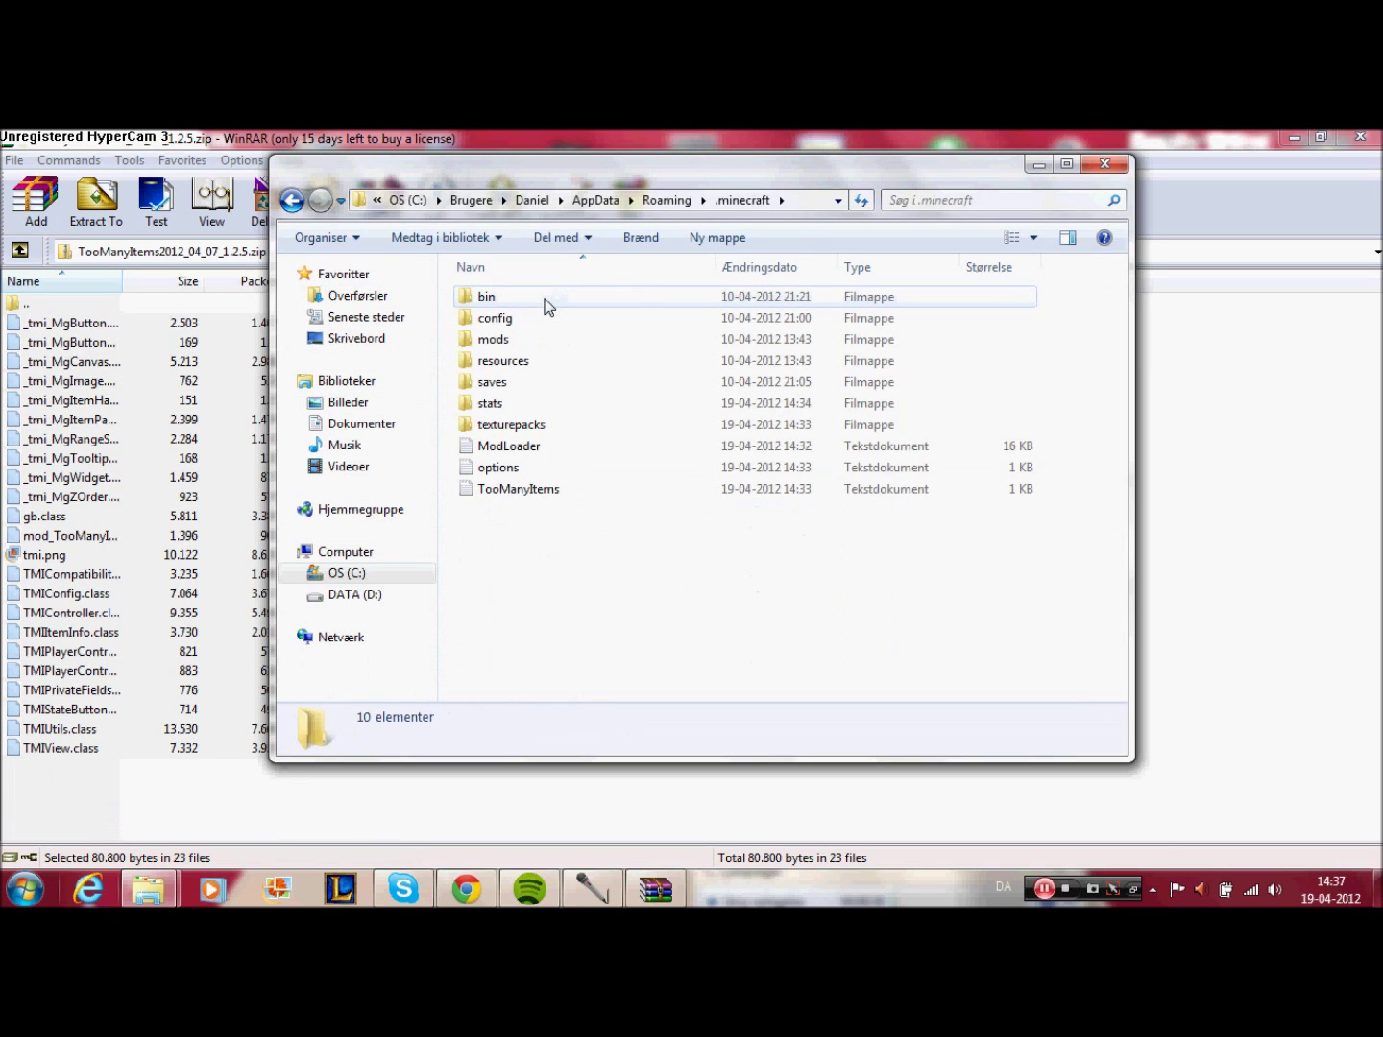
double_click(545, 306)
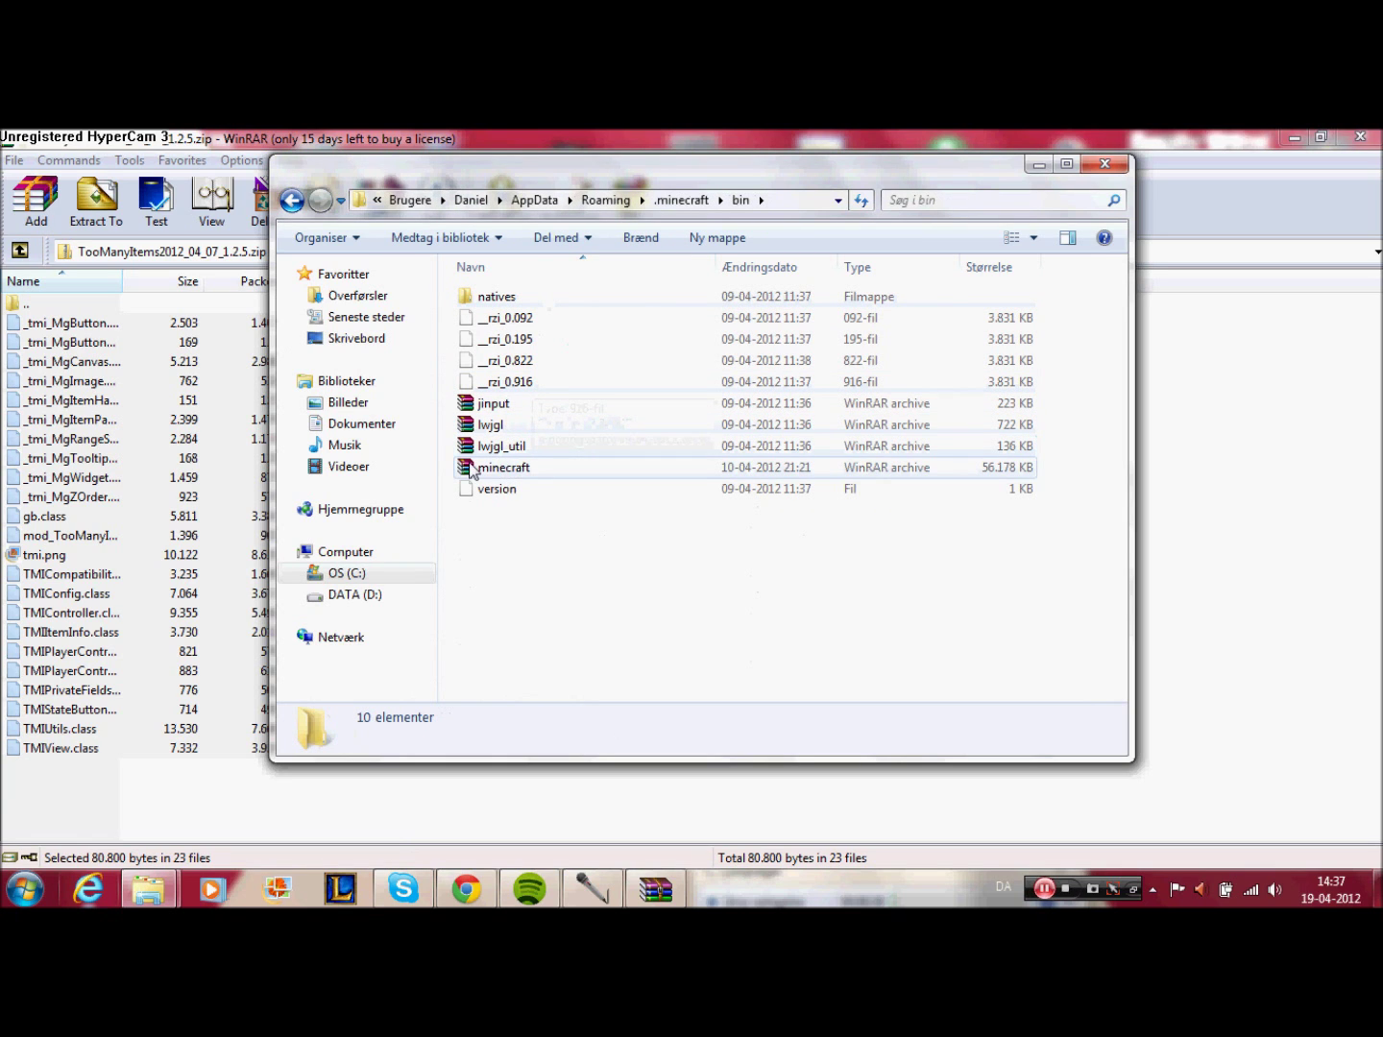
double_click(527, 476)
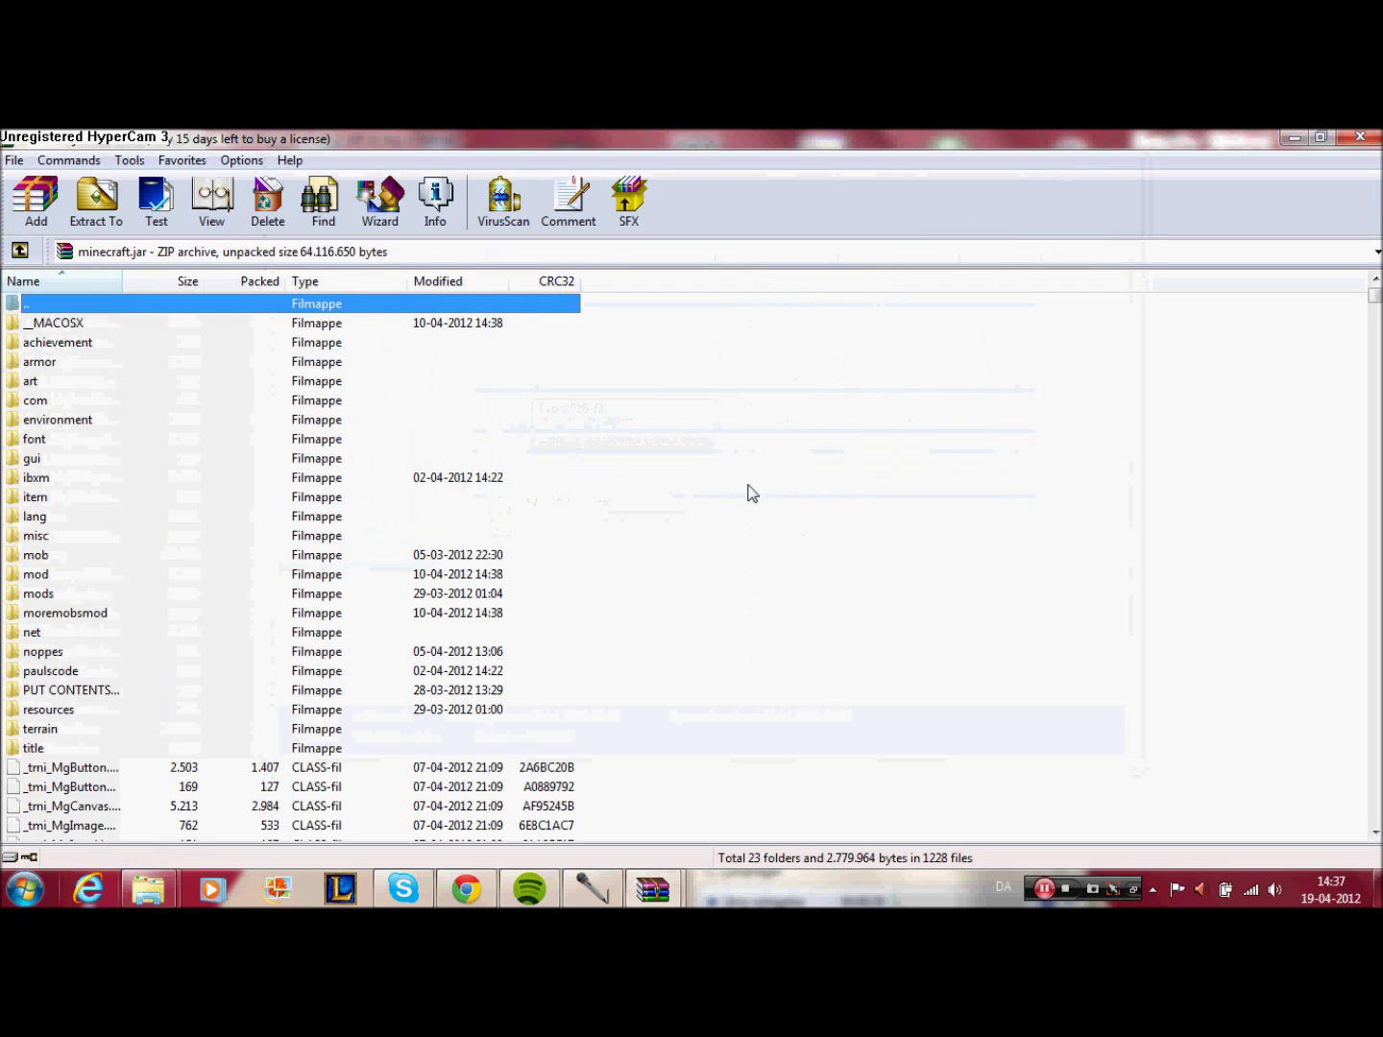
- Drop the TooManyItems files into minecraft.jar and confirm adding and replacing them
mouse_move(1375, 296)
left_mouse_down()
mouse_move(1361, 609)
mouse_move(1375, 288)
left_mouse_up()
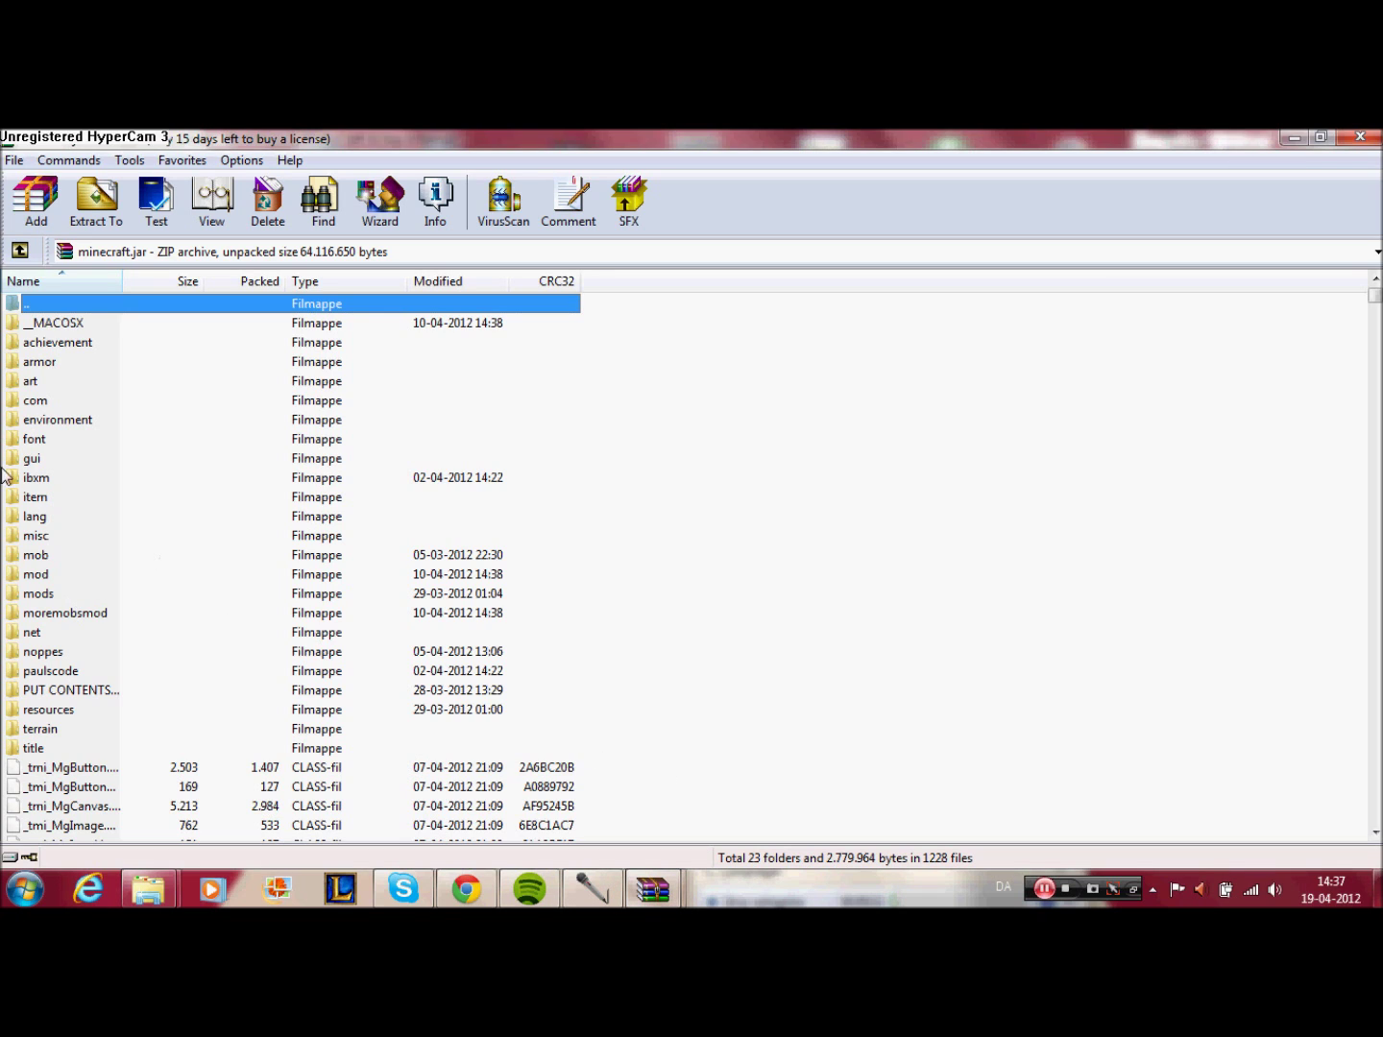
left_click(110, 579)
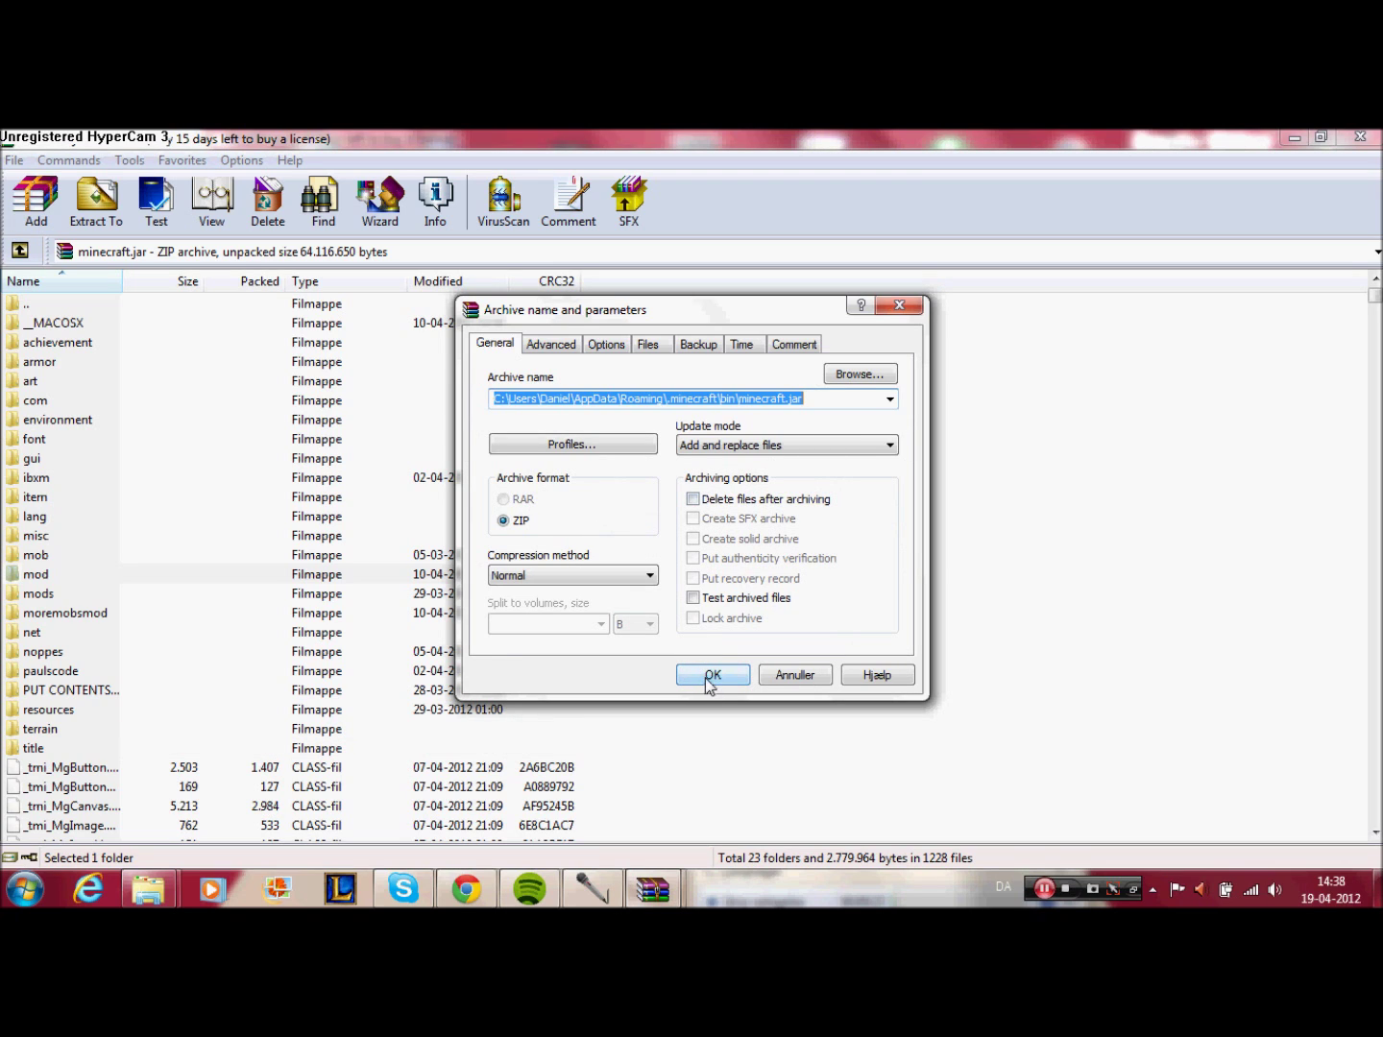
left_click(792, 673)
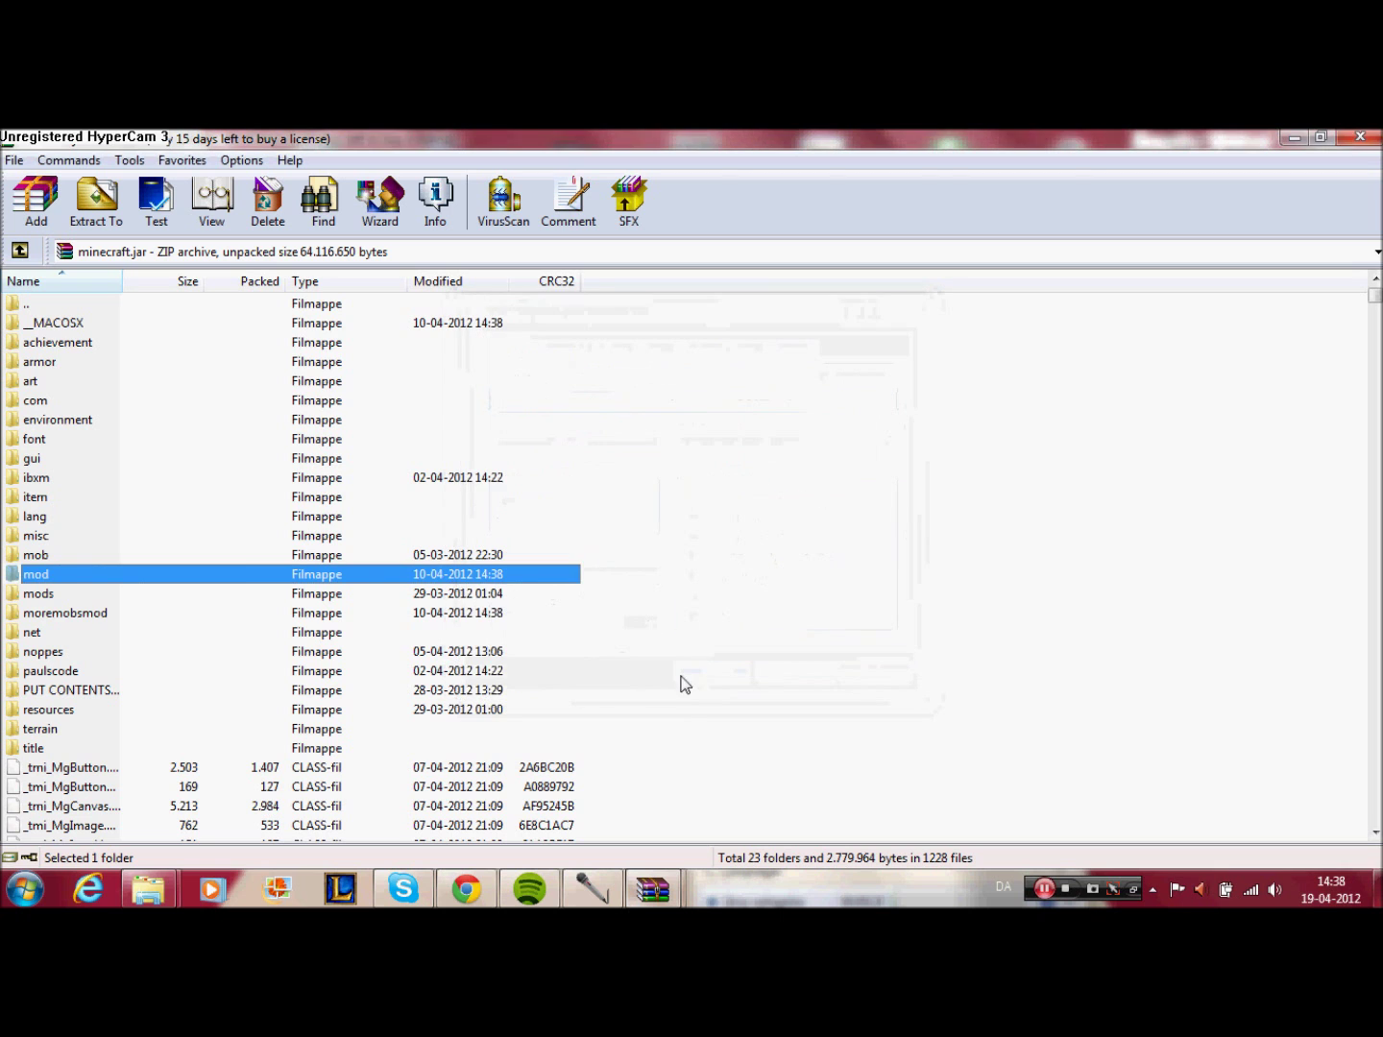
mouse_move(1375, 295)
left_mouse_down()
mouse_move(1375, 825)
mouse_move(1375, 546)
mouse_move(1353, 692)
mouse_move(1352, 808)
mouse_move(1375, 603)
mouse_move(1375, 299)
left_mouse_up()
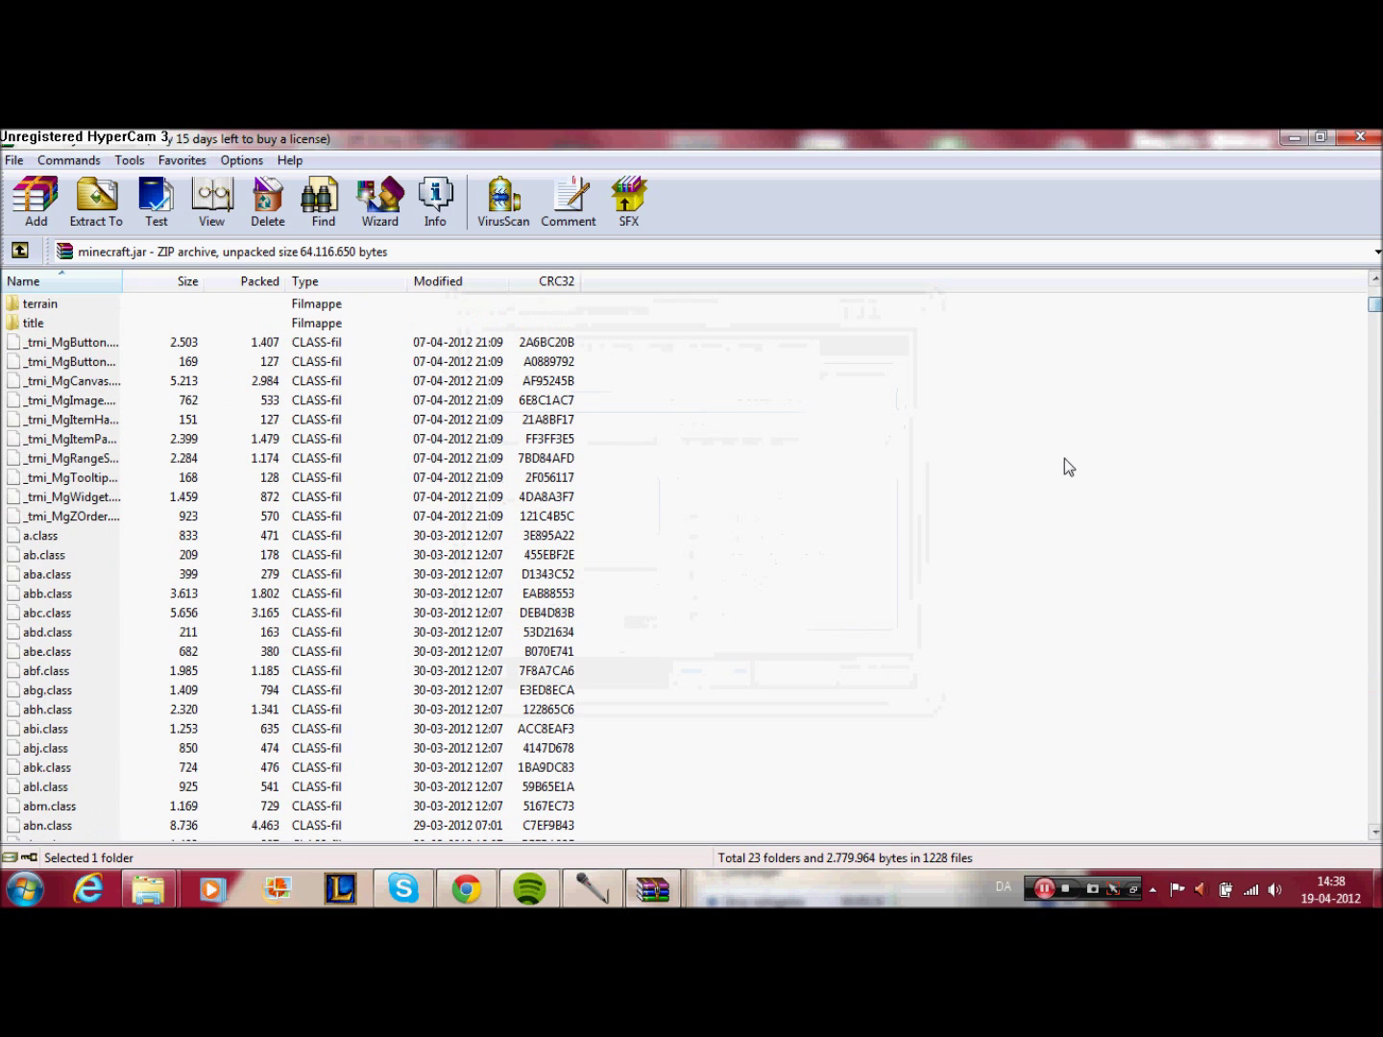
left_click(24, 891)
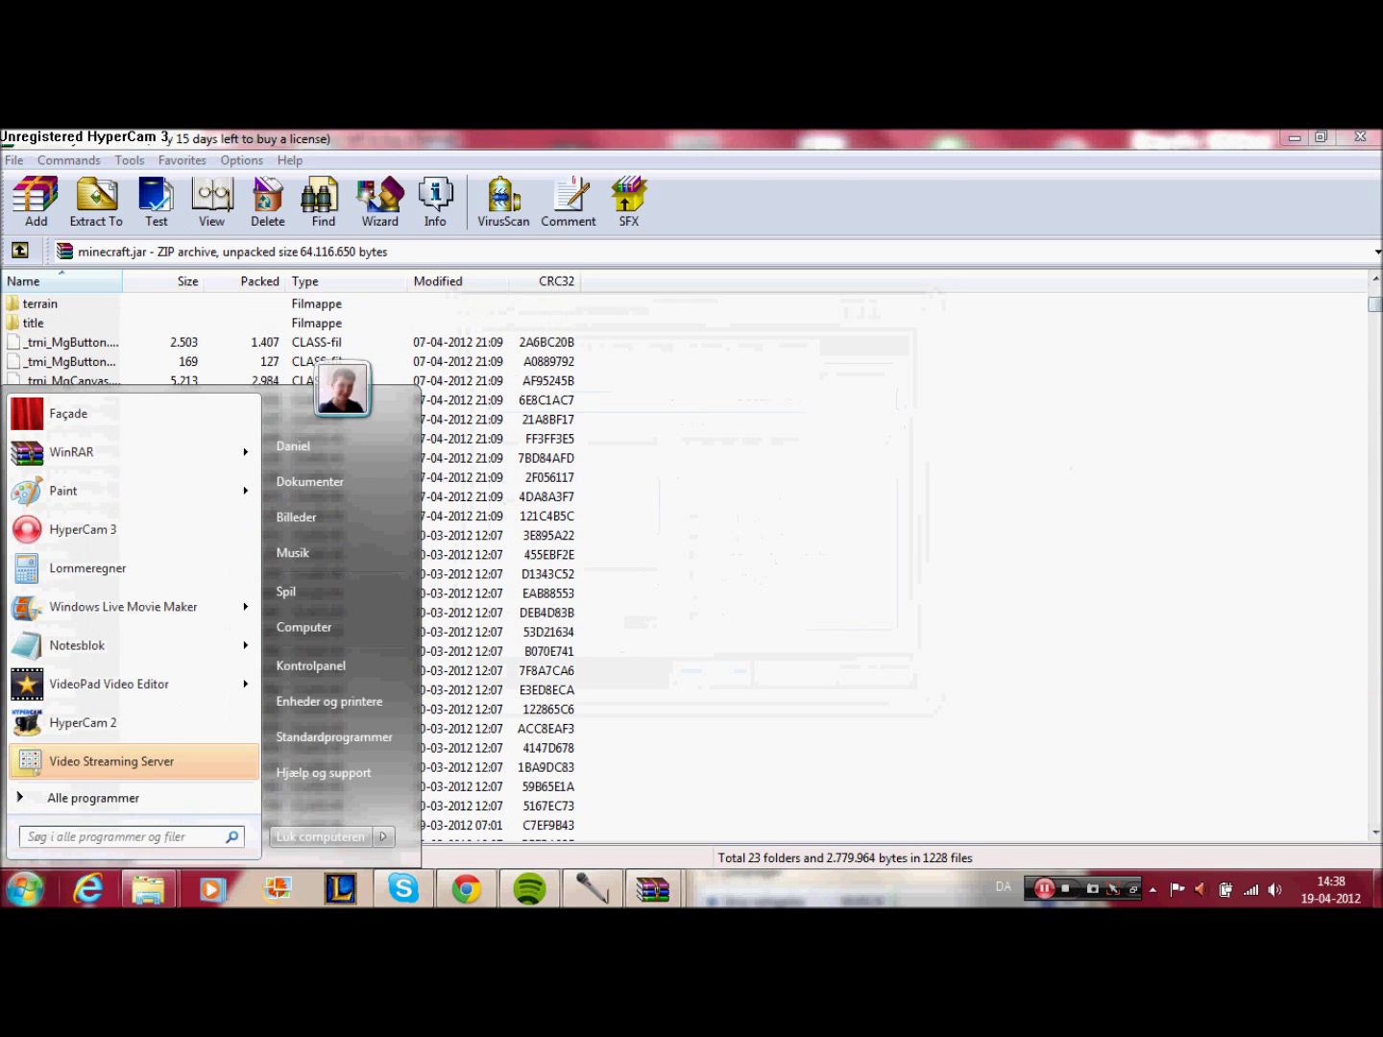
- Launch Minecraft, play offline after the failed login, and load the LooooL singleplayer world
type("mine")
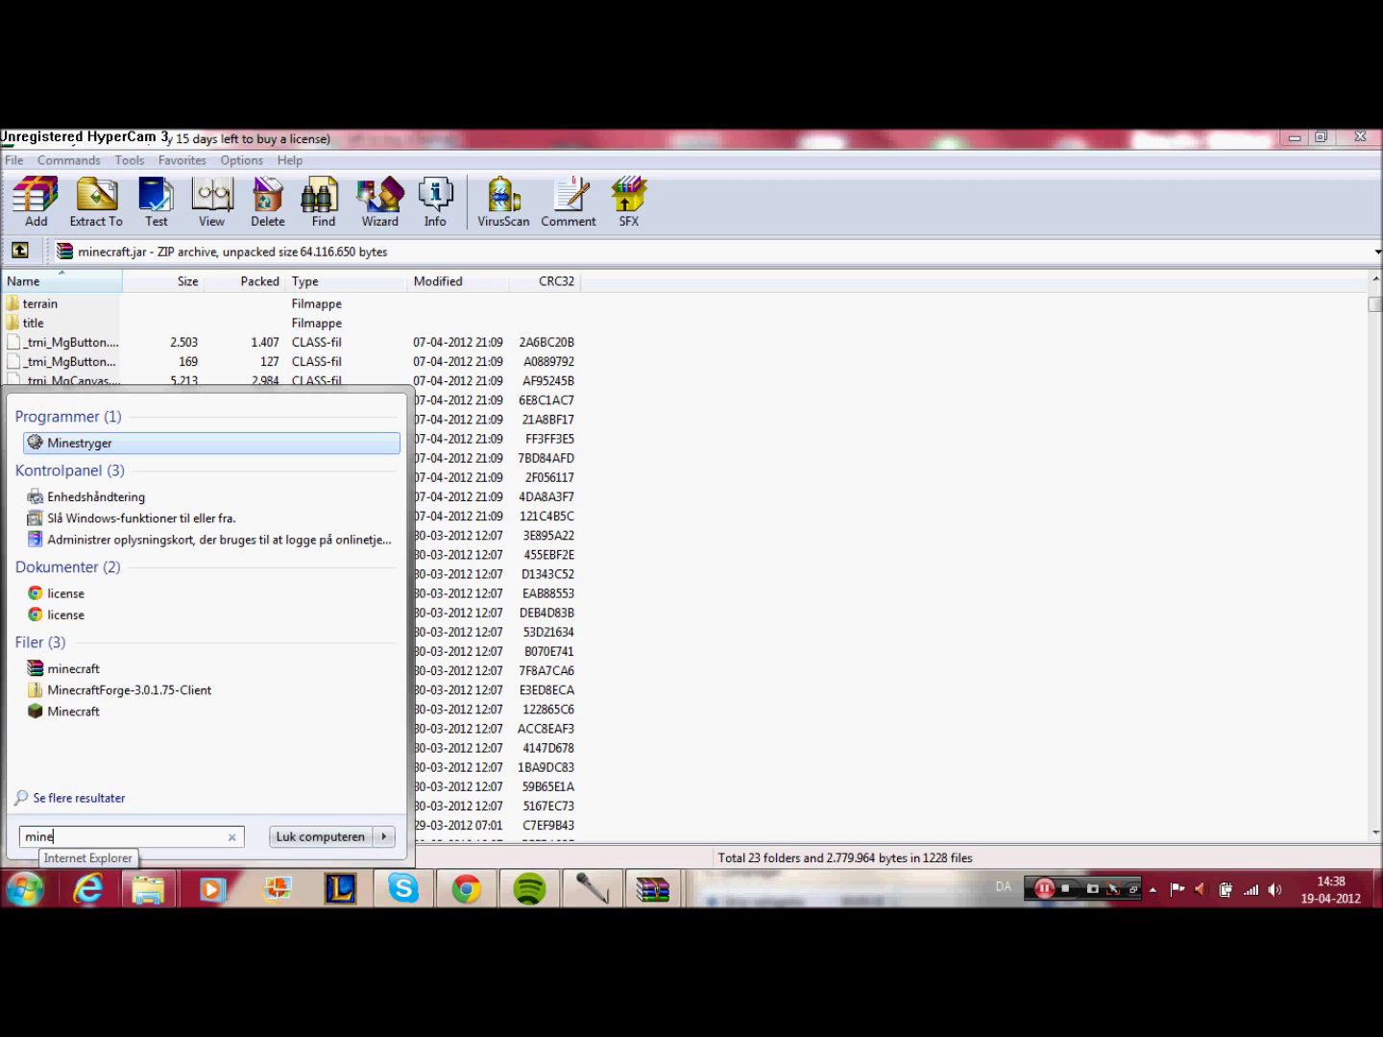
left_click(90, 713)
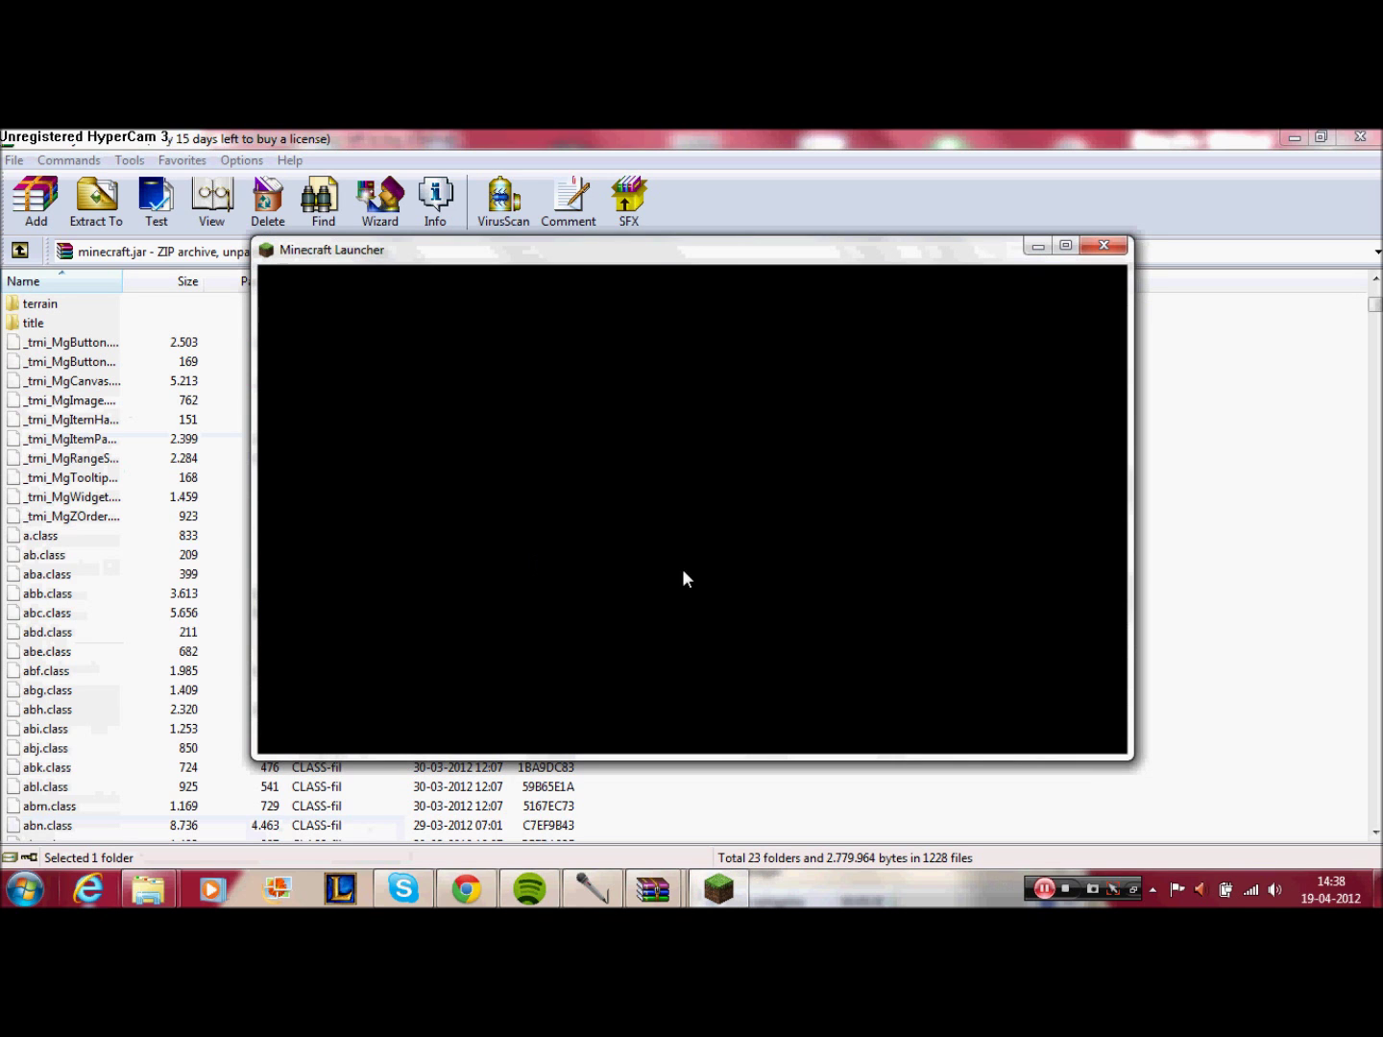
left_click(1087, 710)
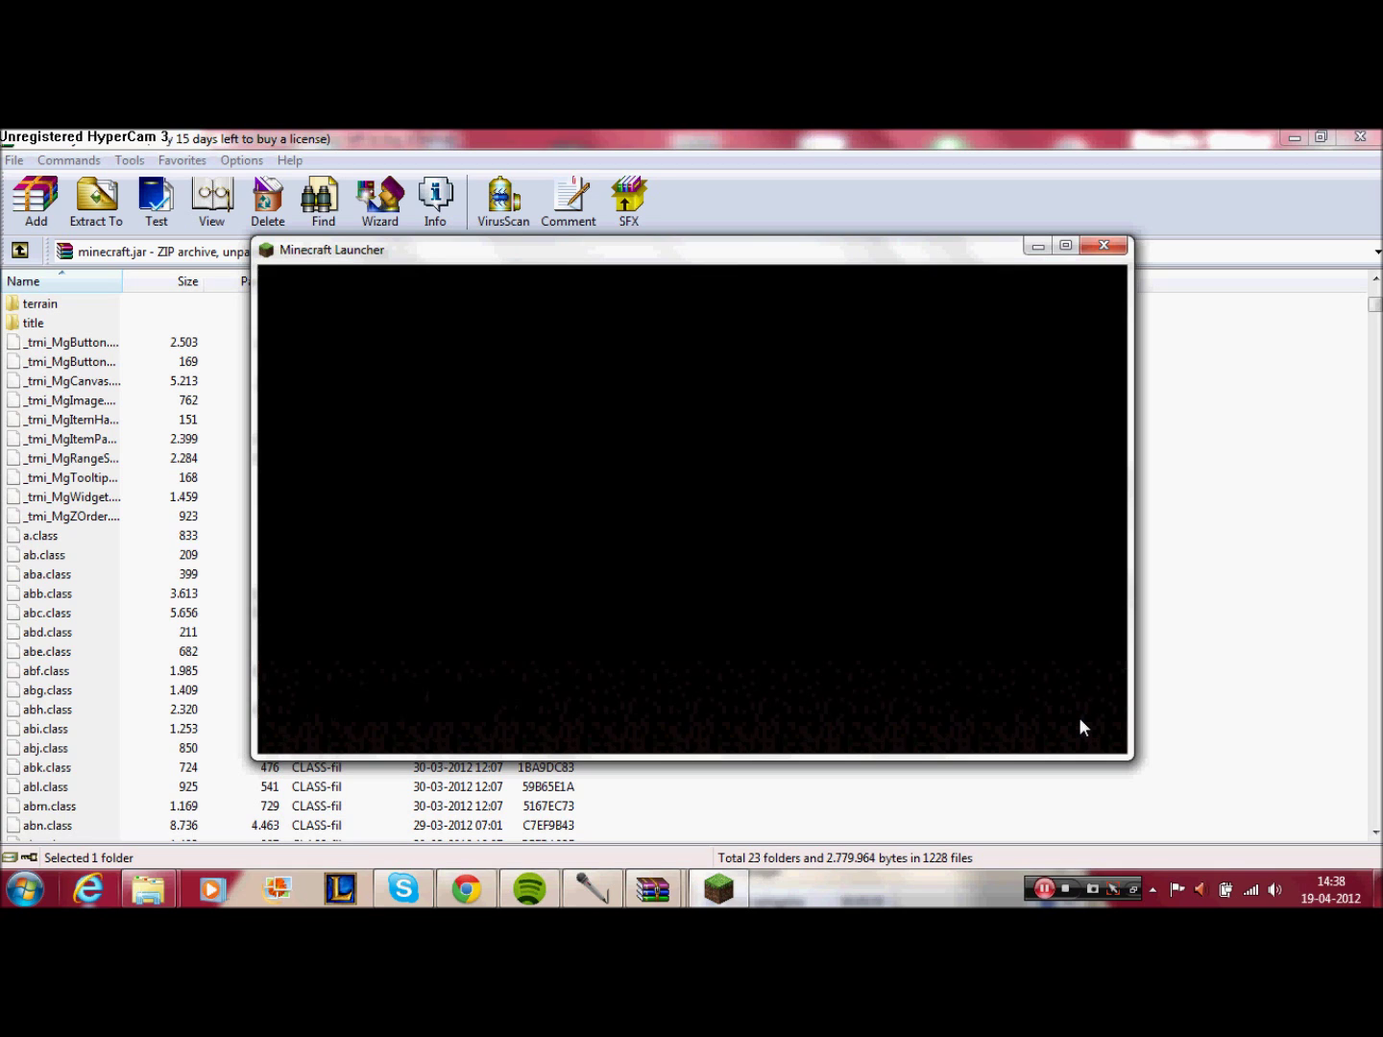
left_click(1078, 717)
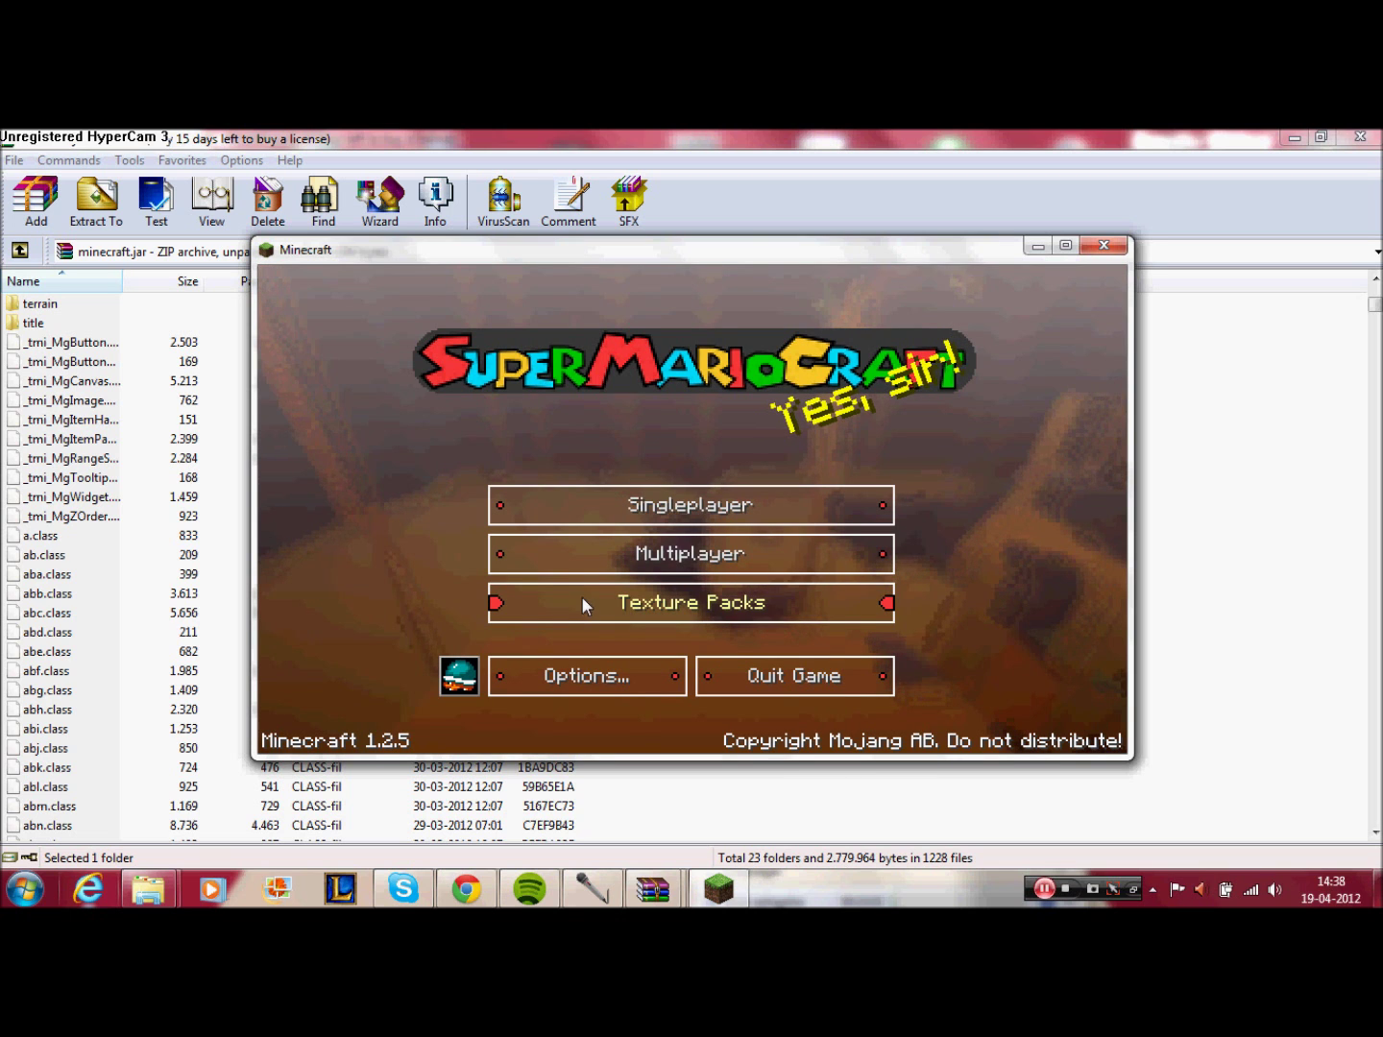
left_click(595, 496)
left_click(593, 495)
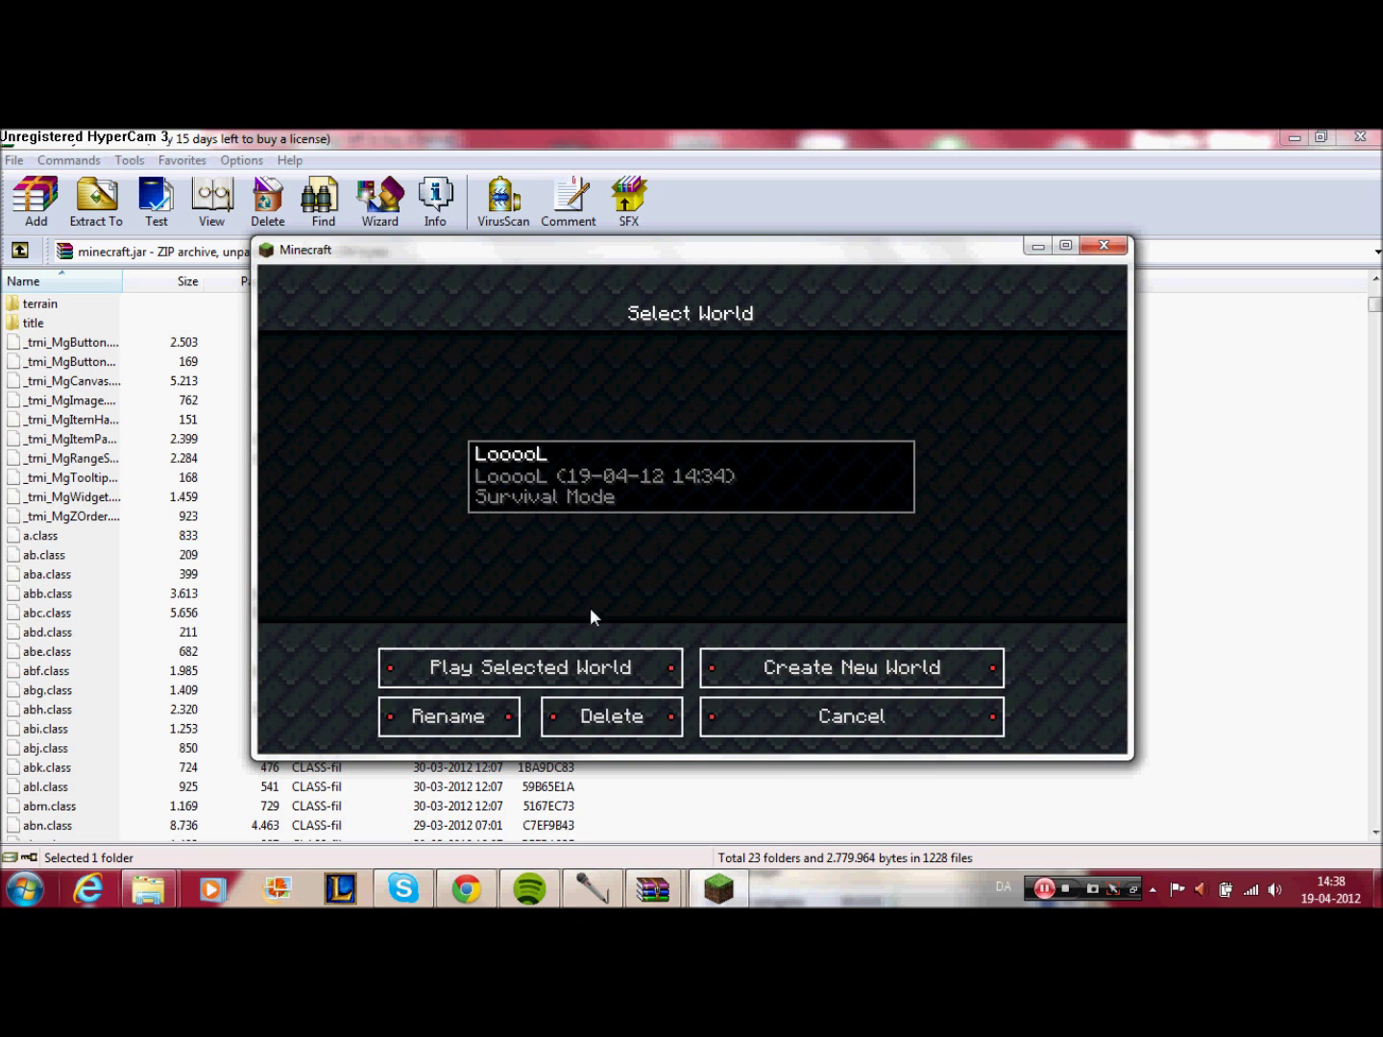
left_click(563, 664)
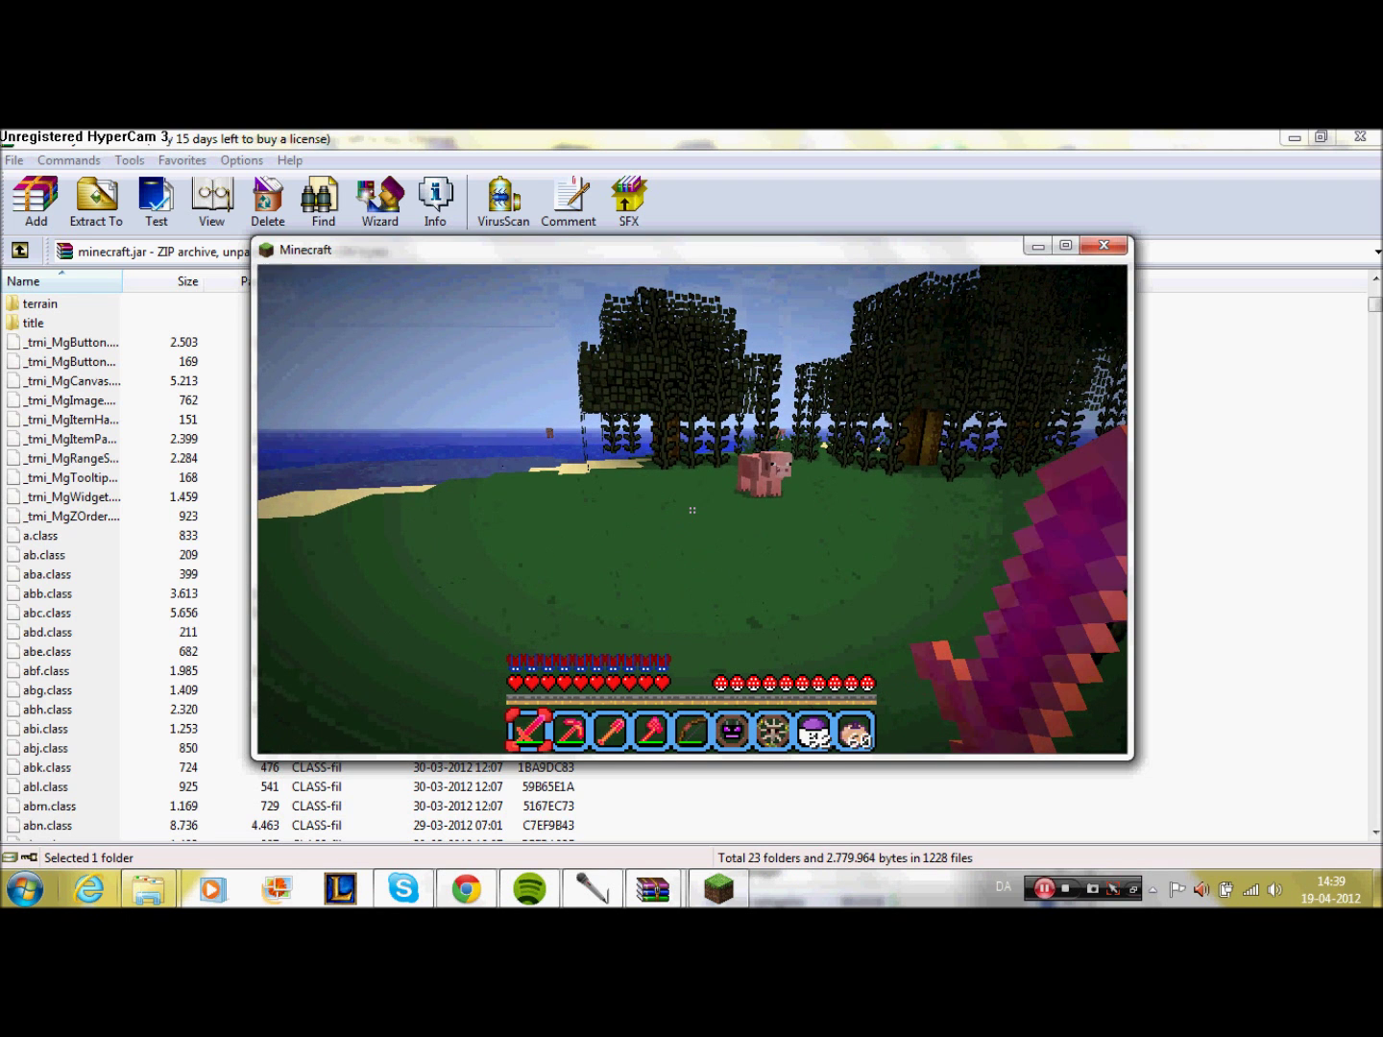
- Open the inventory, show the TooManyItems overlay and page through its item list
key("e")
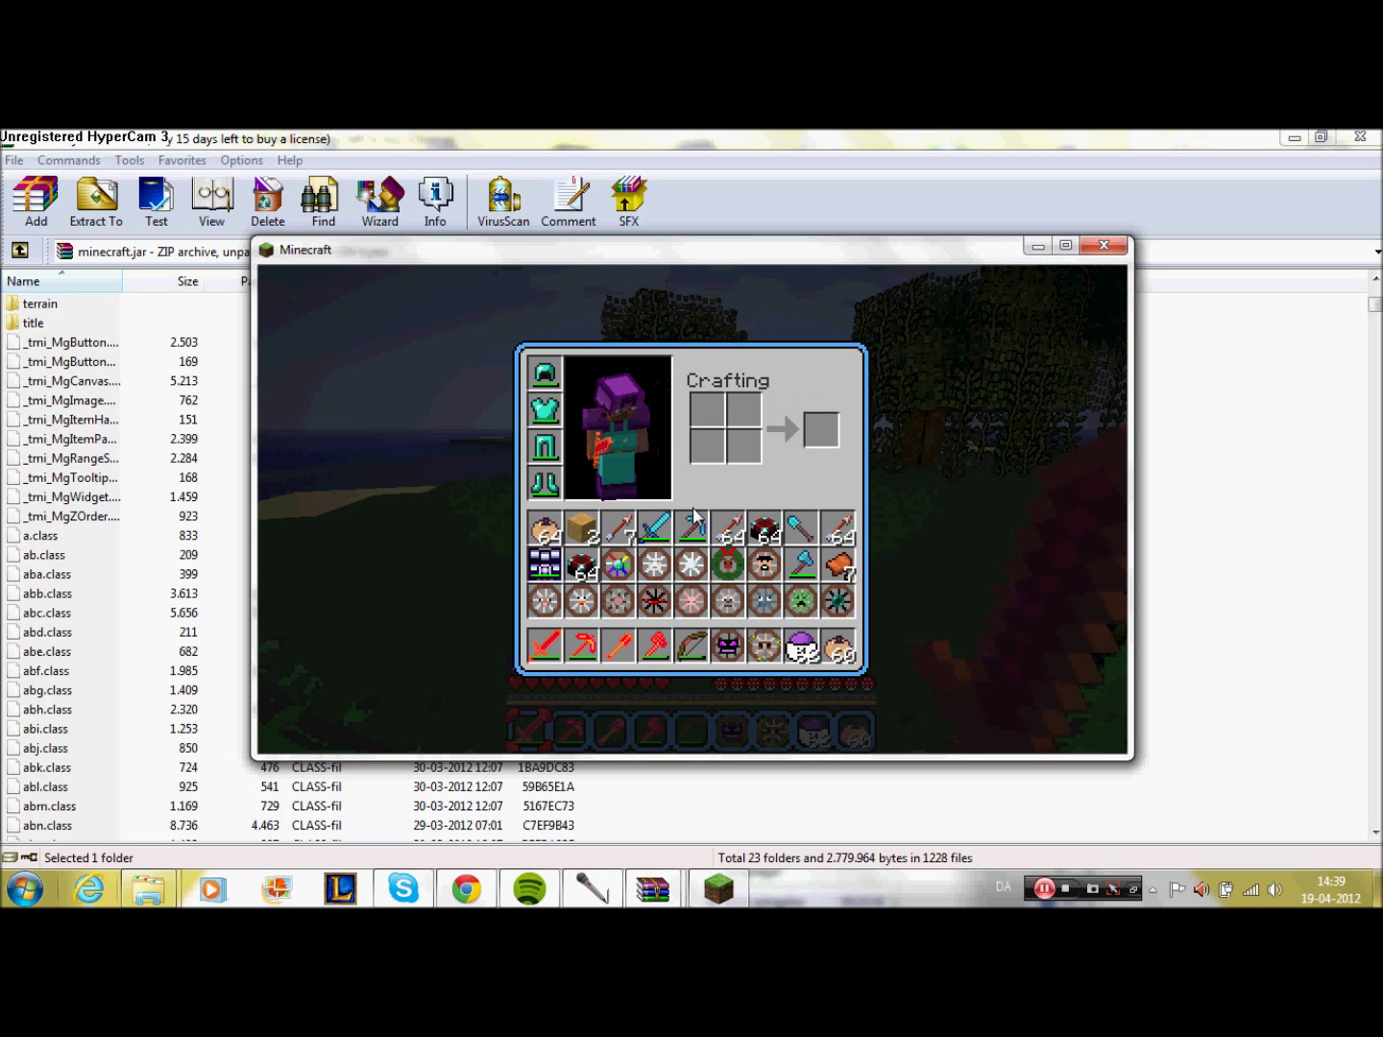
key("o")
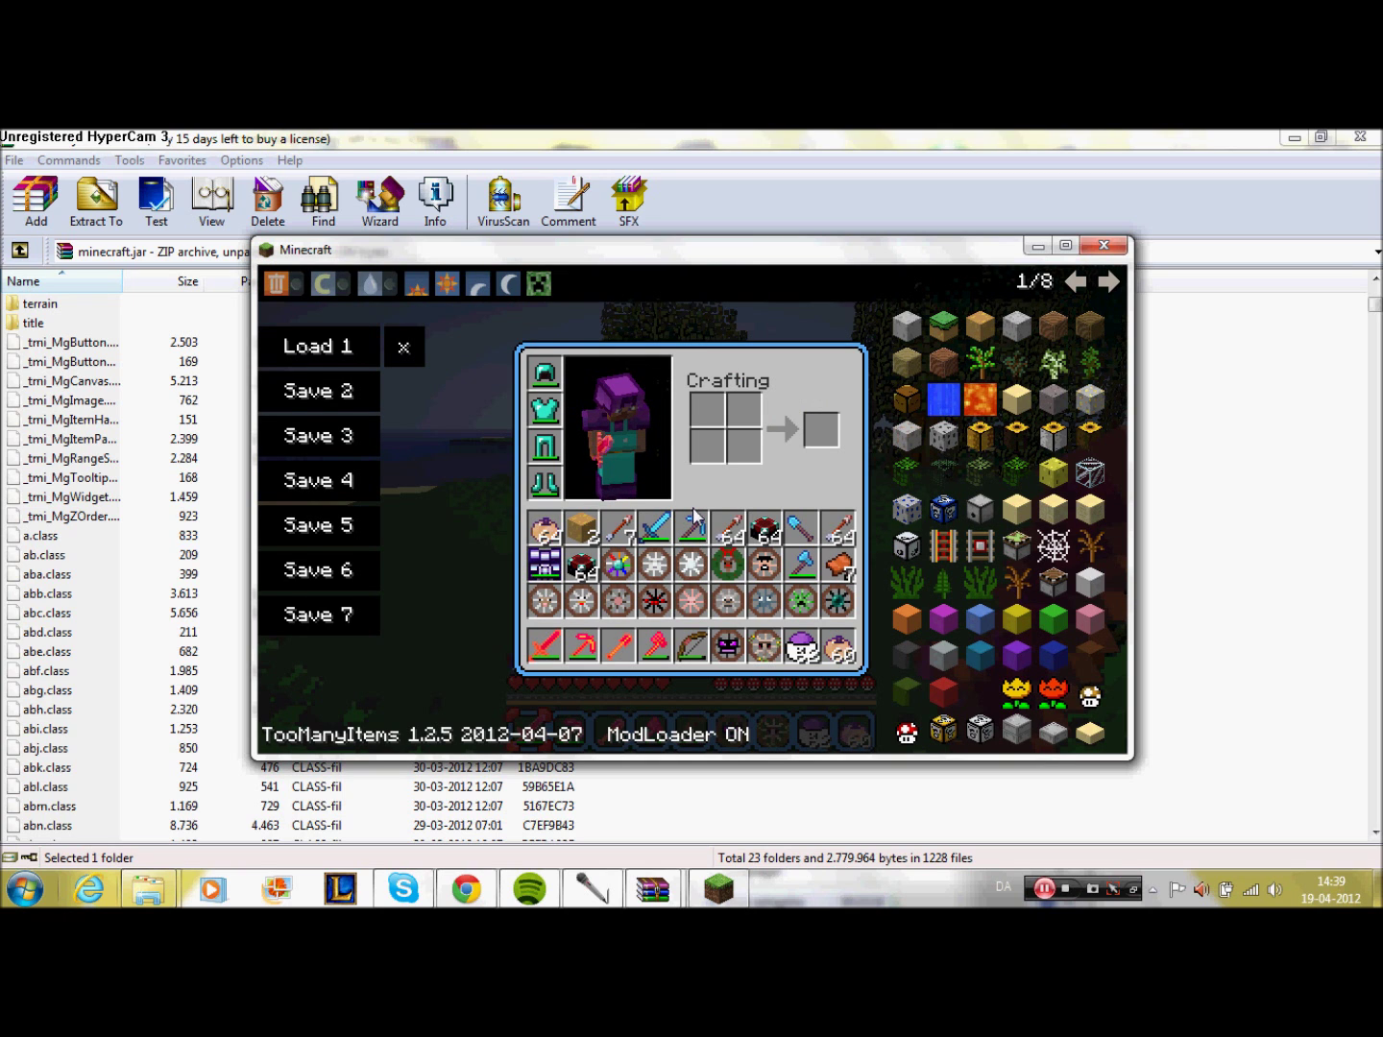
left_click(1109, 280)
left_click(1110, 281)
left_click(1112, 282)
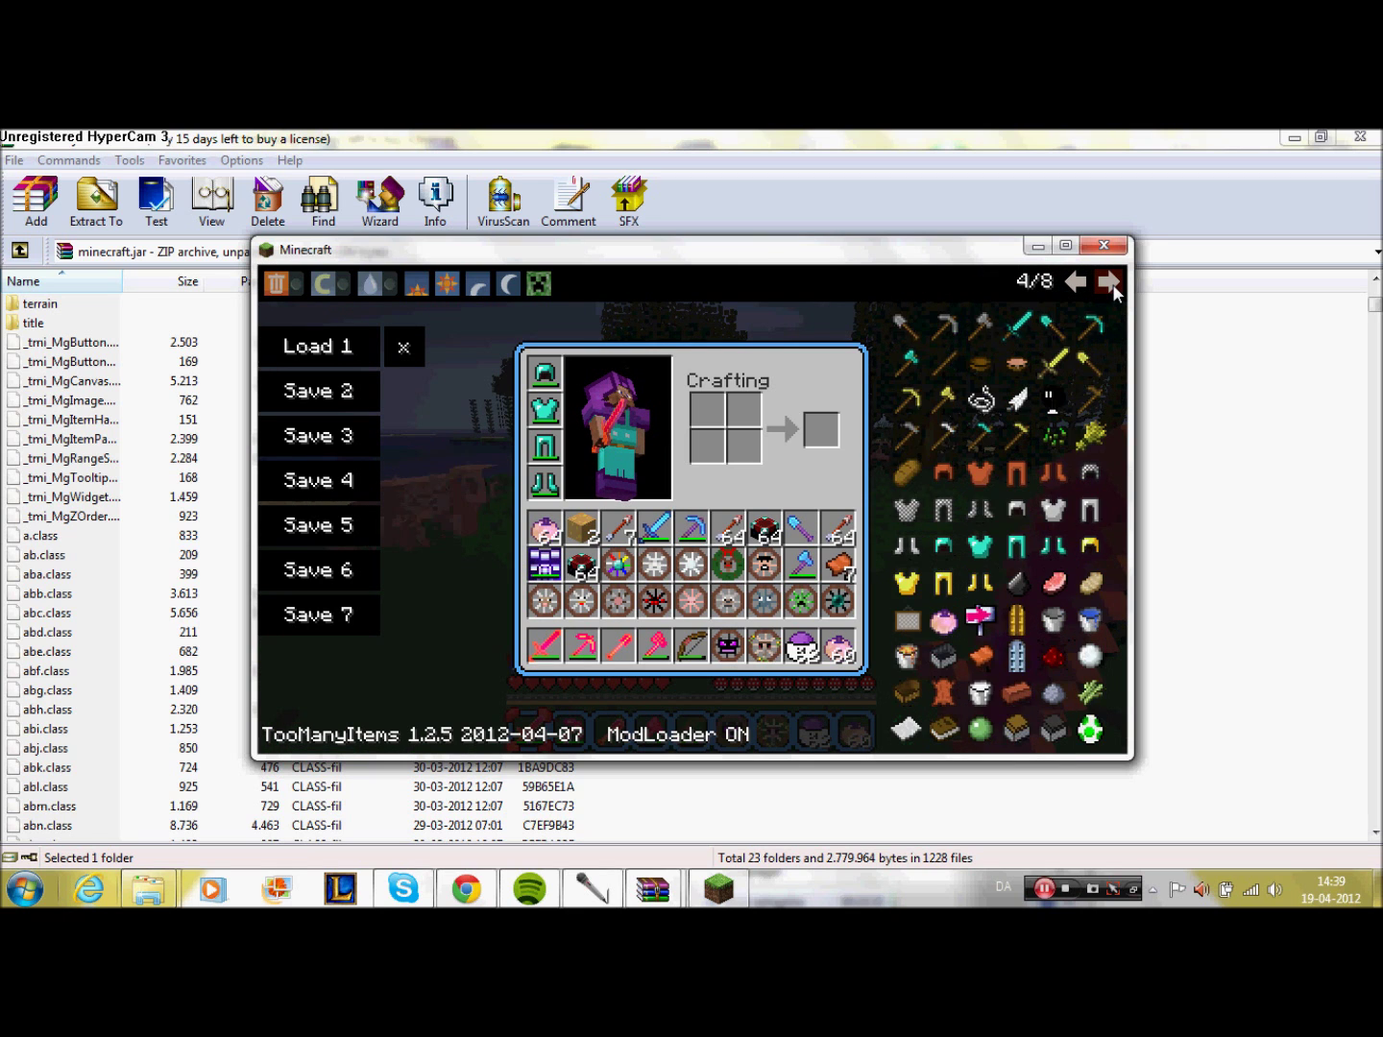
left_click(1111, 281)
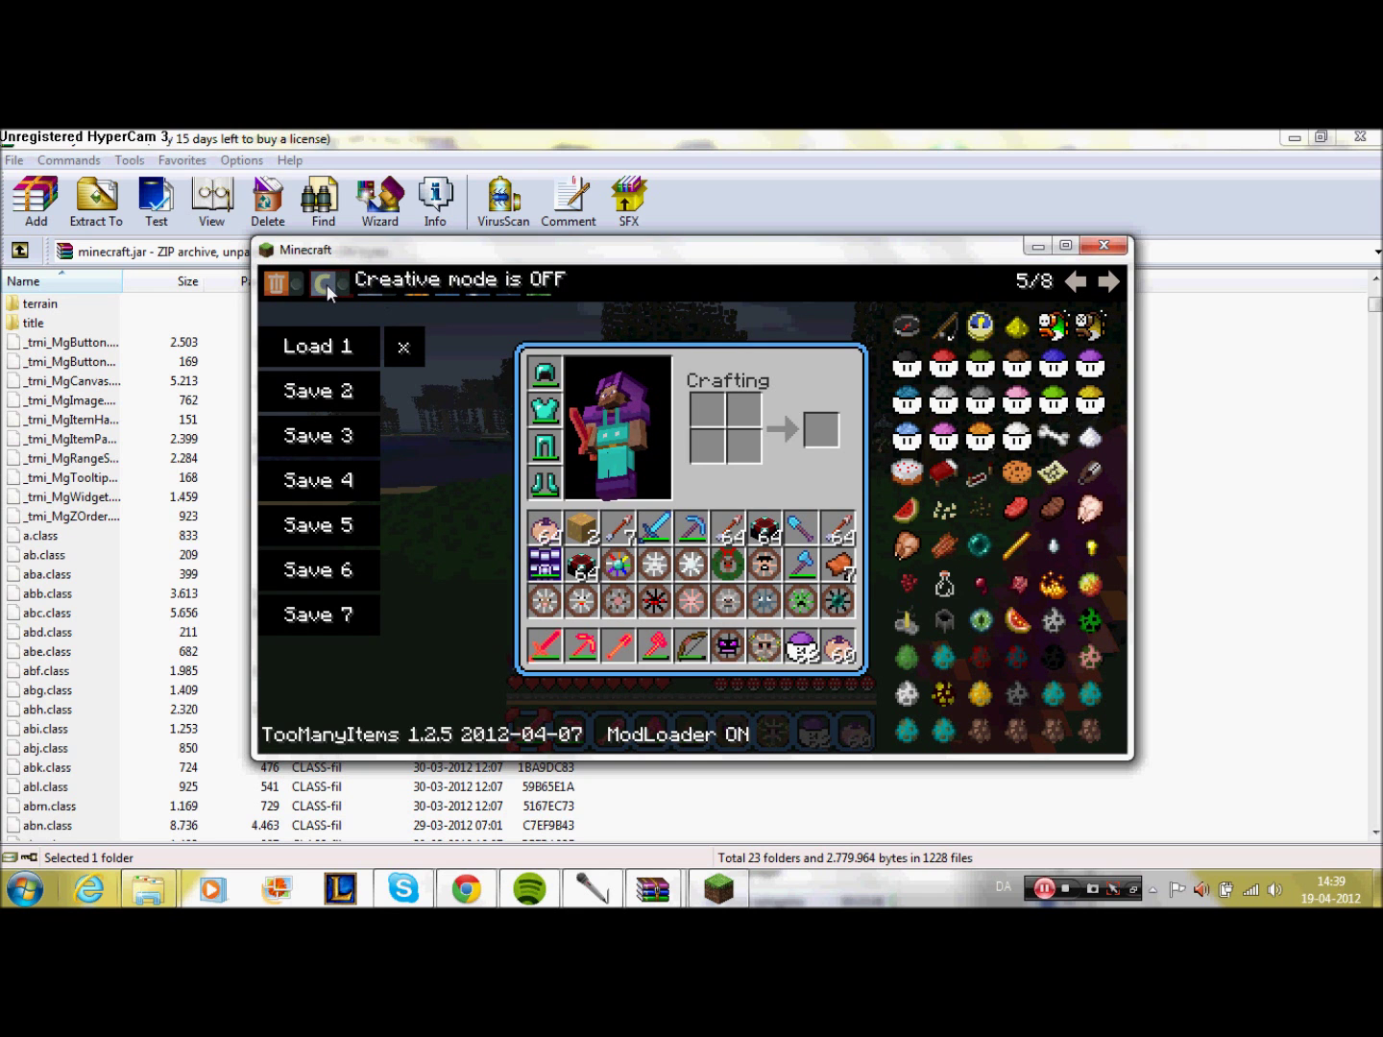
key("e")
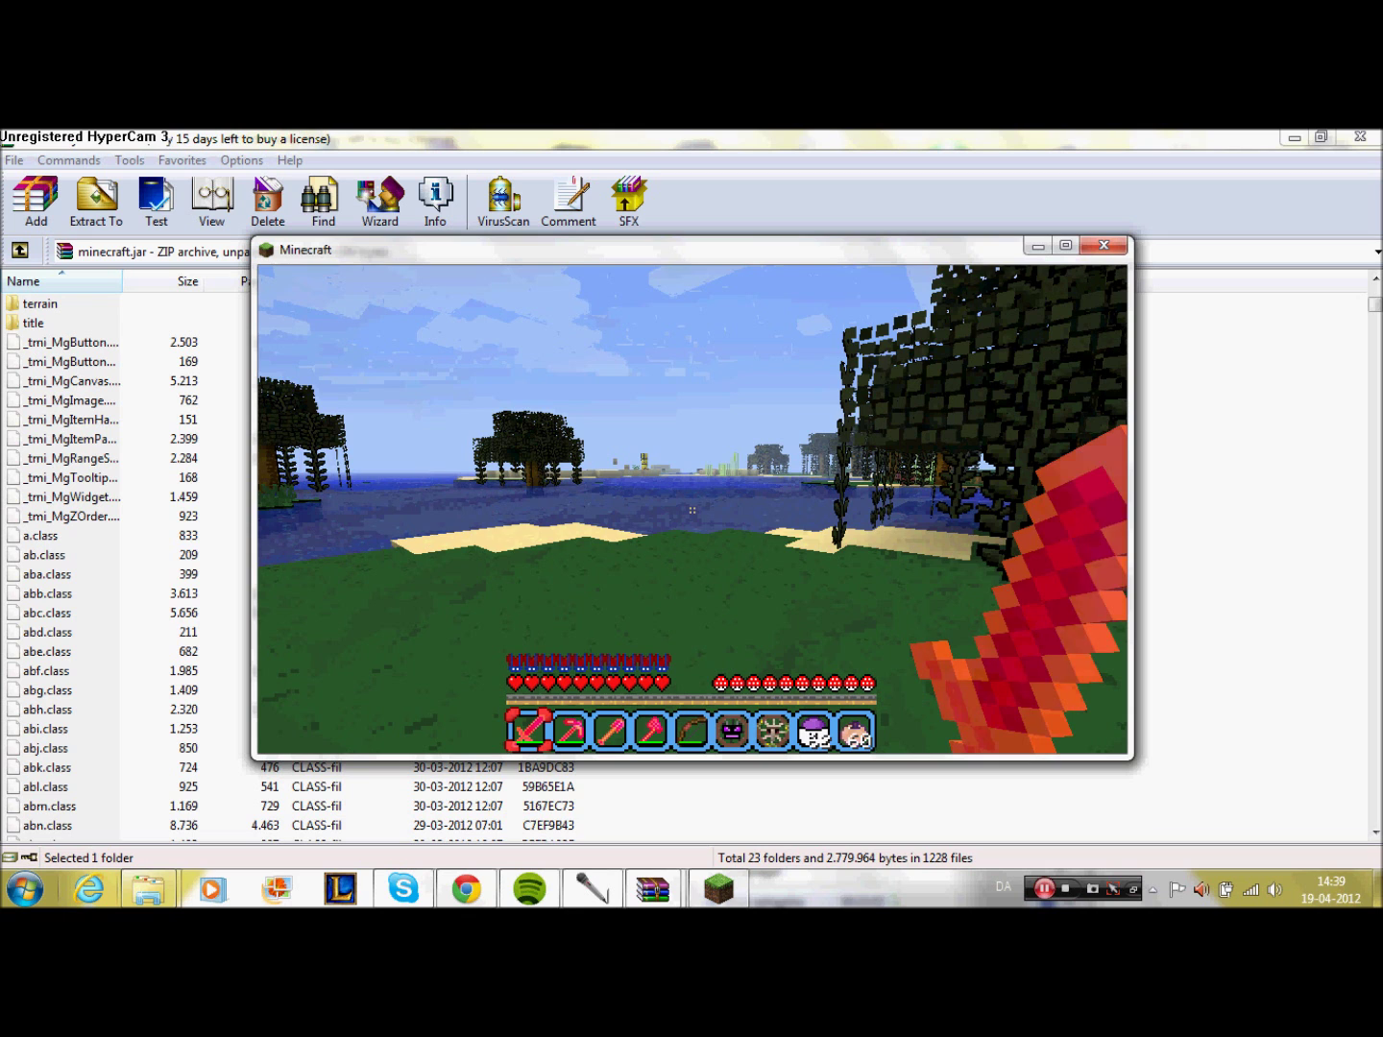
- Save and quit to title, then close the Minecraft window
key("Escape")
left_click(749, 623)
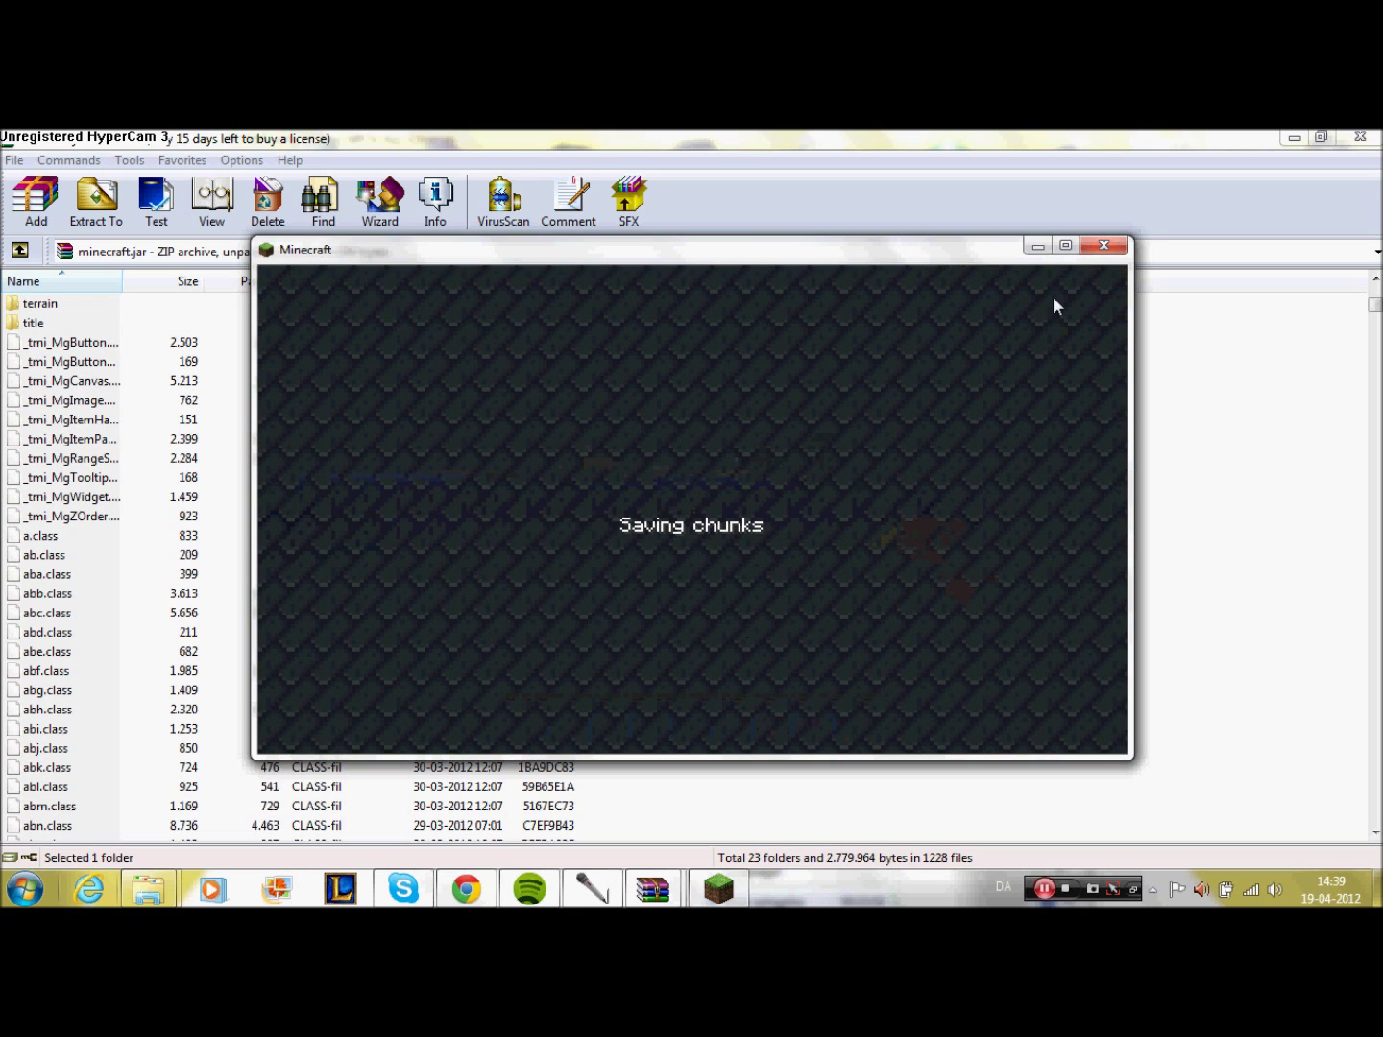
left_click(1102, 247)
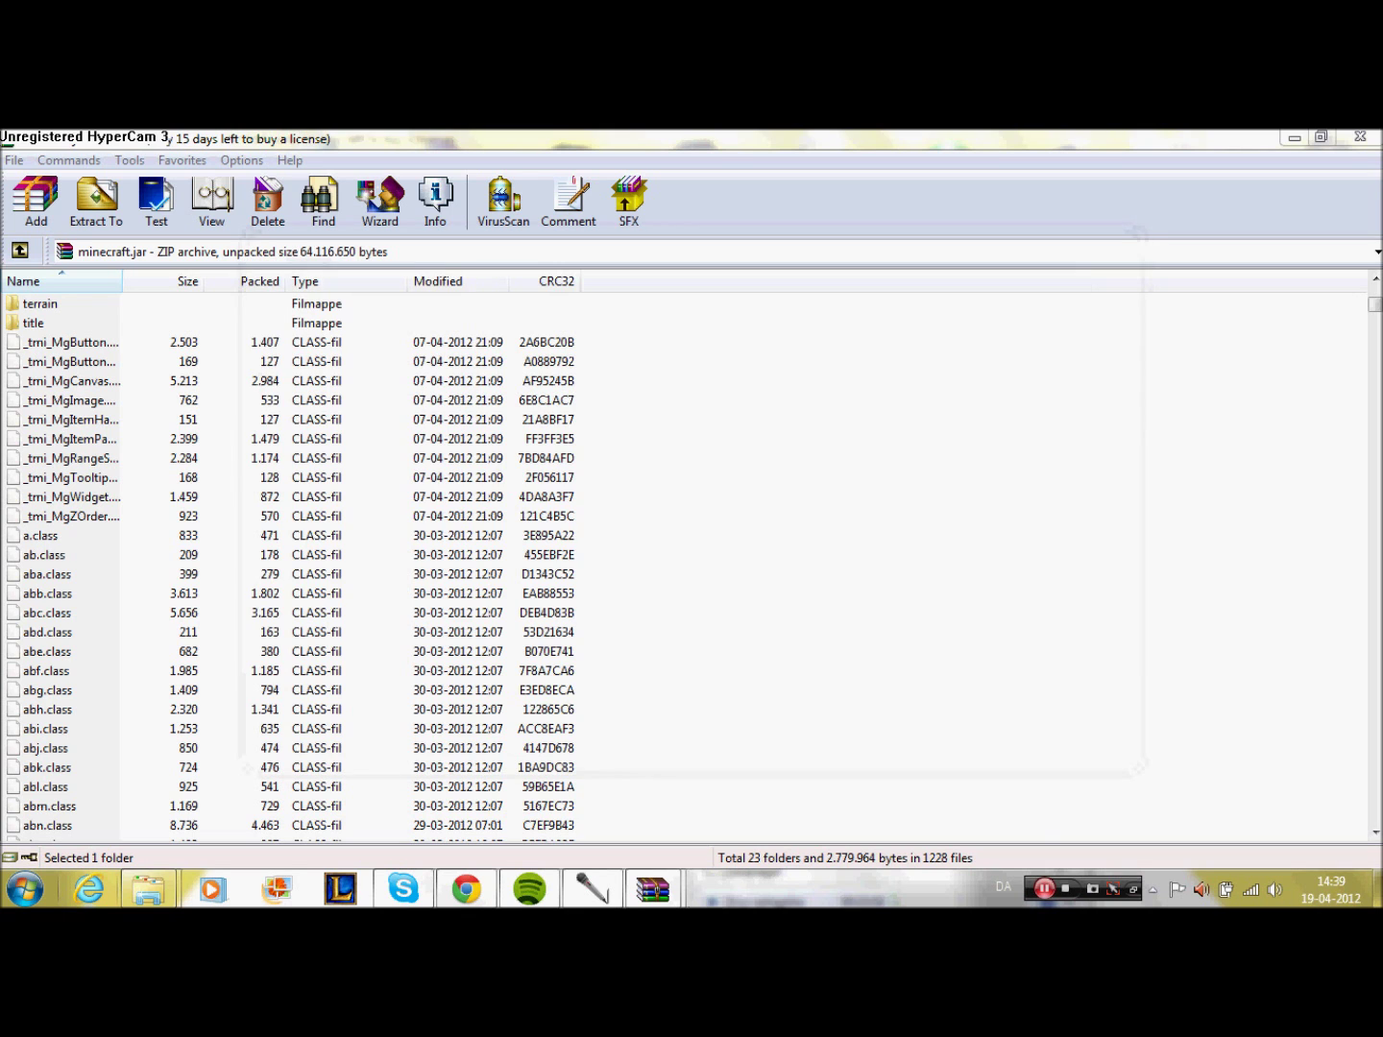